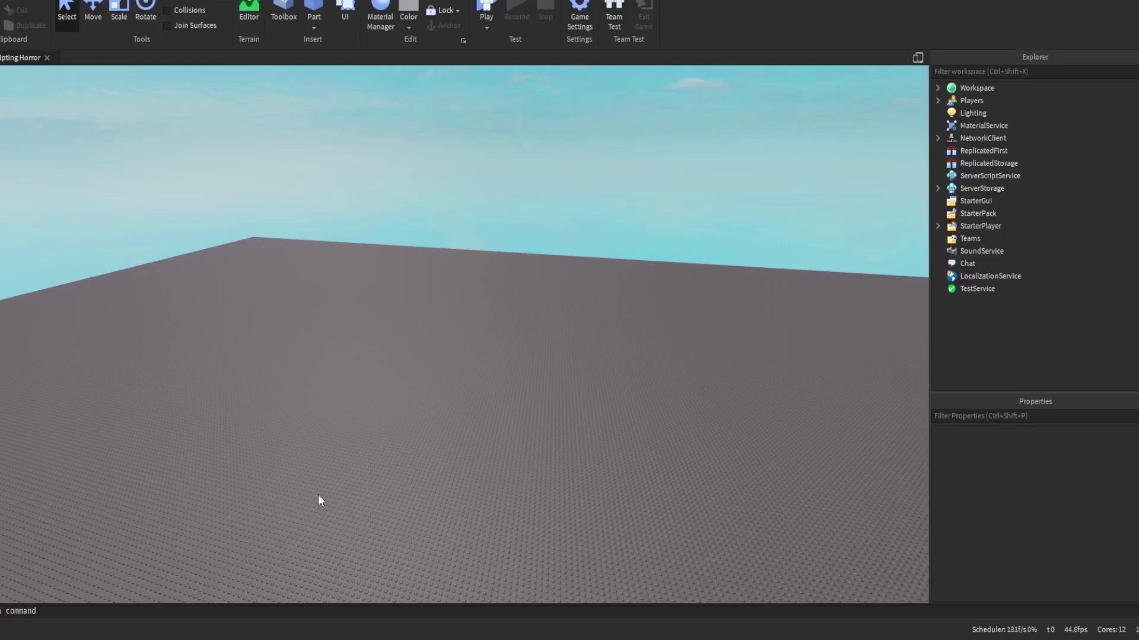
right_click_drag(319, 501, 208, 579)
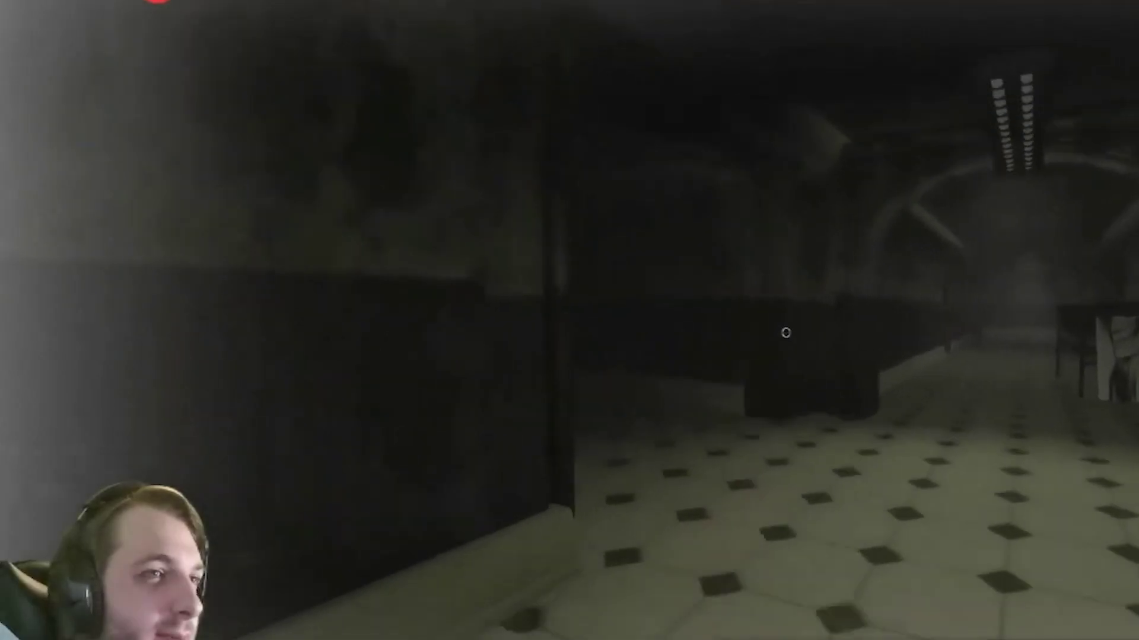
key("w")
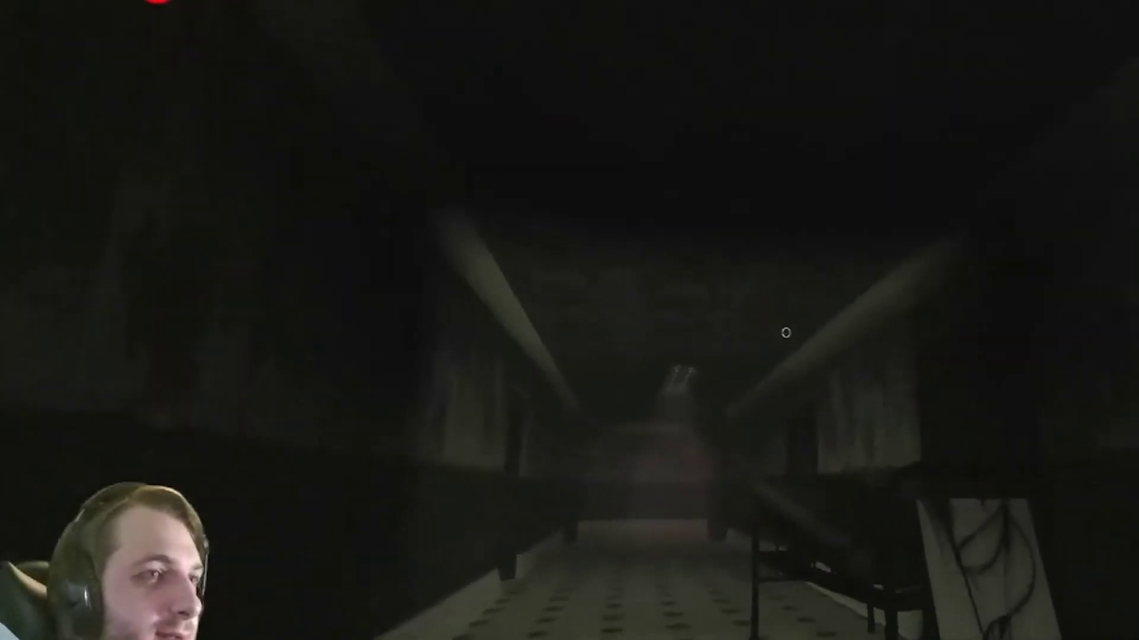
key("w")
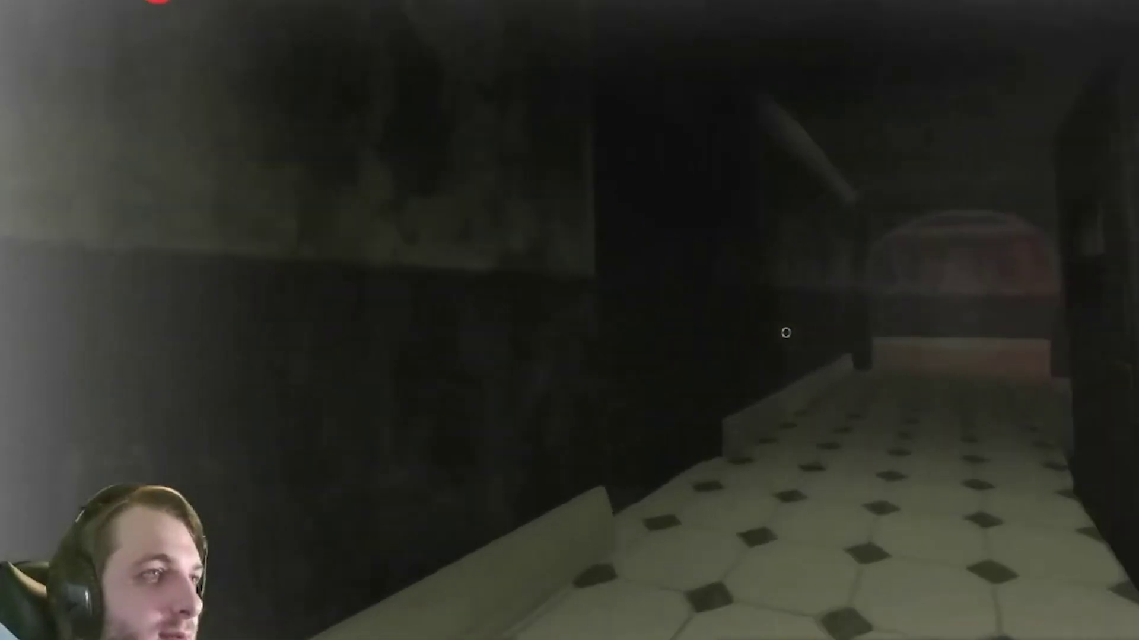
key("w")
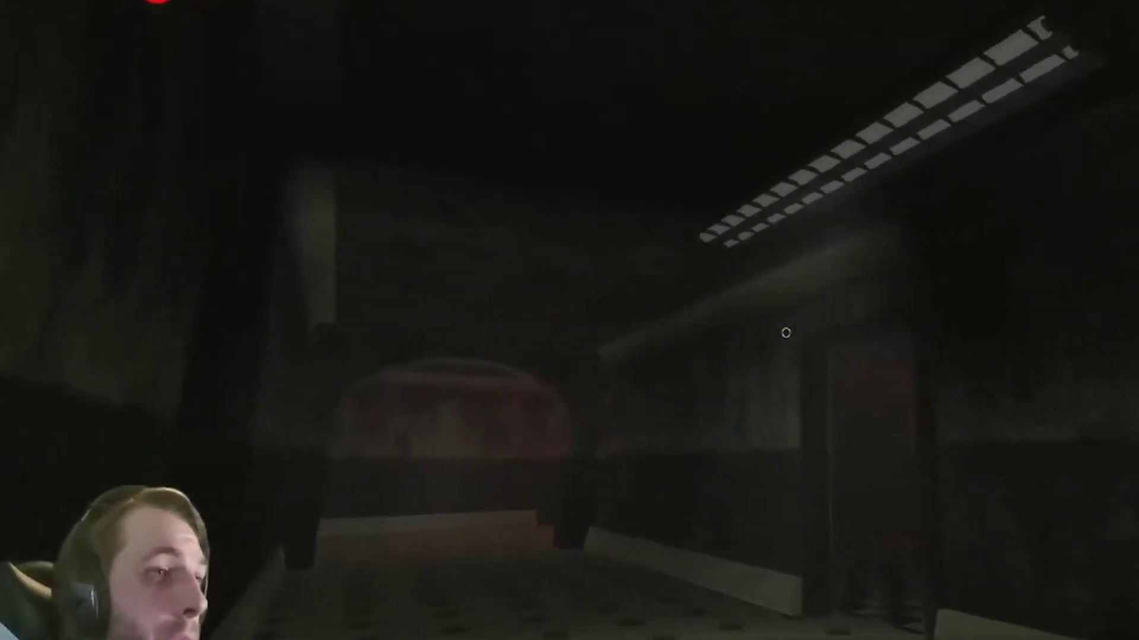
key("w")
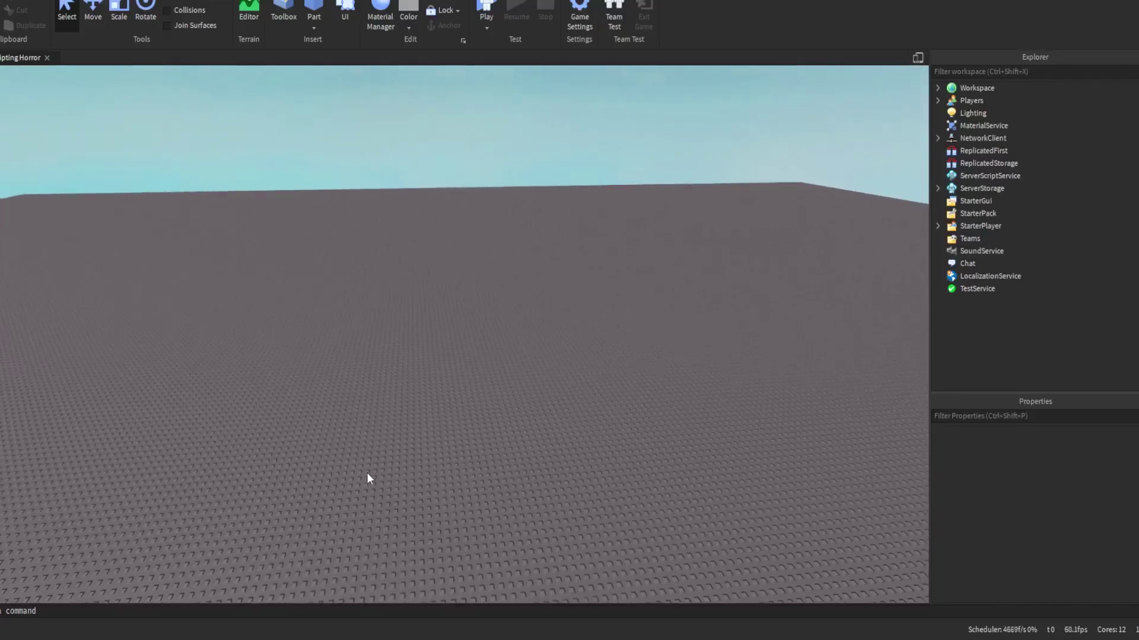
right_click_drag(367, 474, 367, 474)
scroll(486, 242, "up", 5)
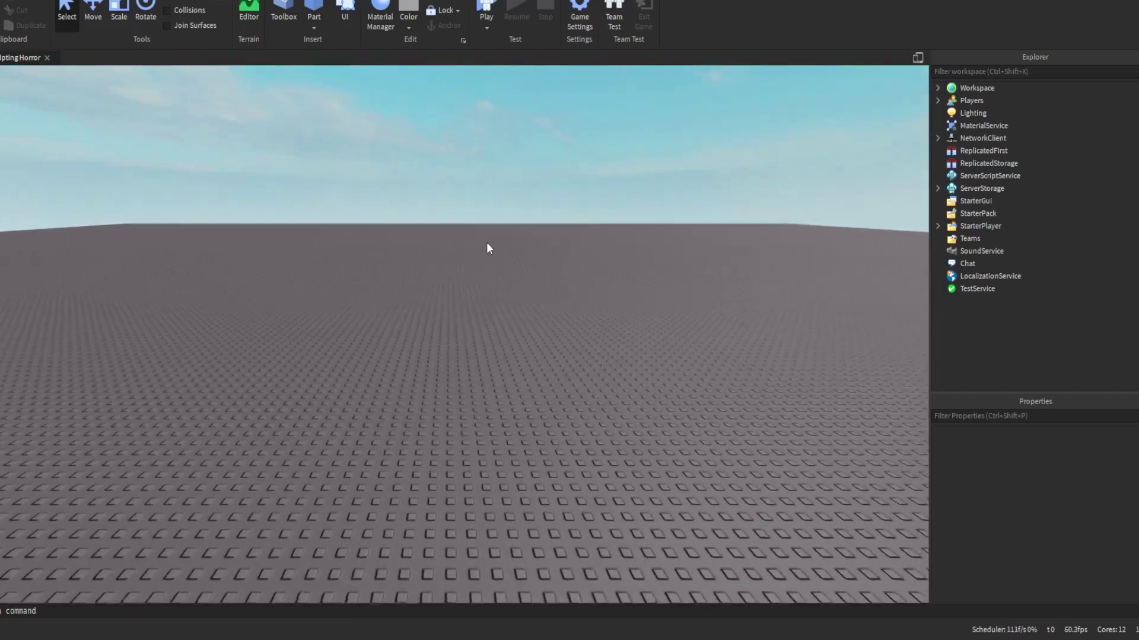
scroll(270, 307, "down", 3)
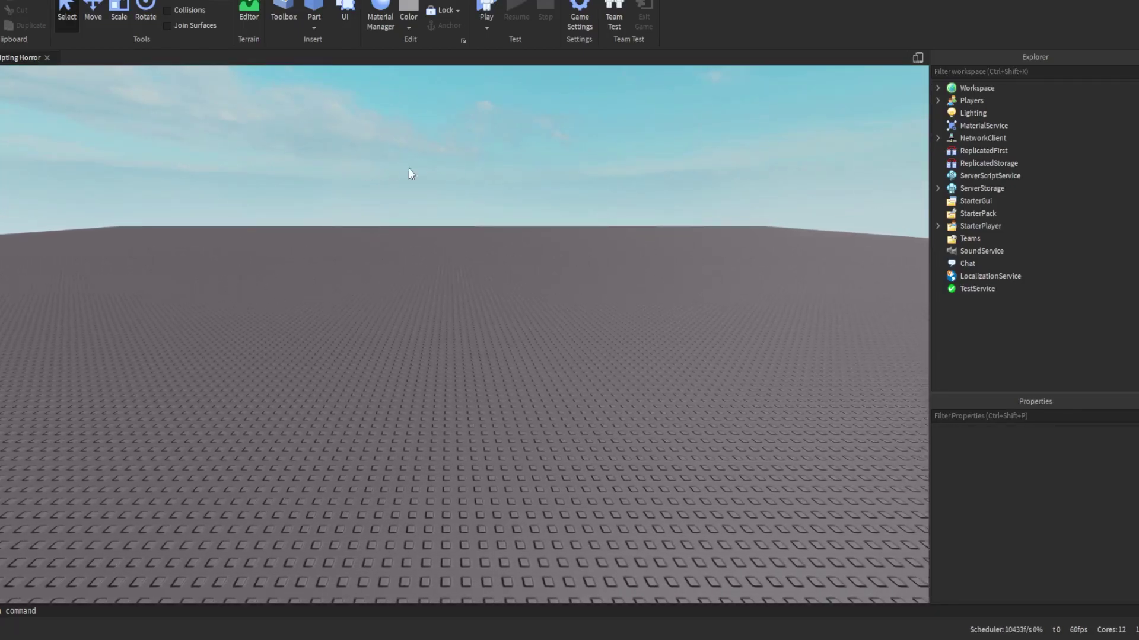
right_click_drag(638, 247, 638, 247)
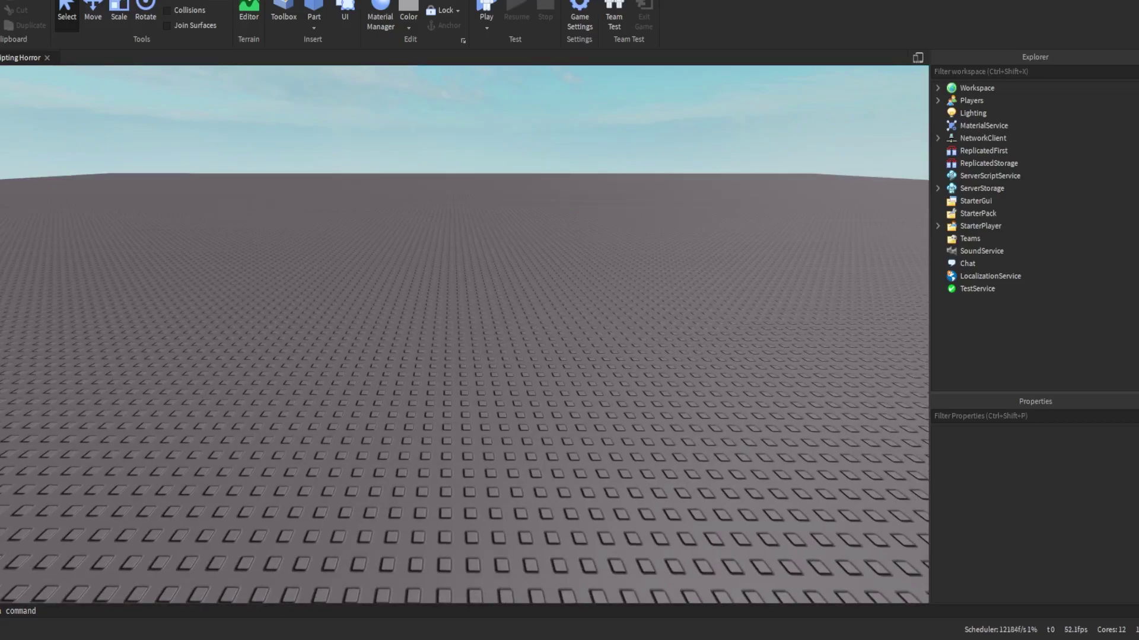
- Paste the copied door mesh and its window part into the workspace, then deselect them
key("ctrl+v")
key("f")
right_click_drag(582, 242, 567, 247)
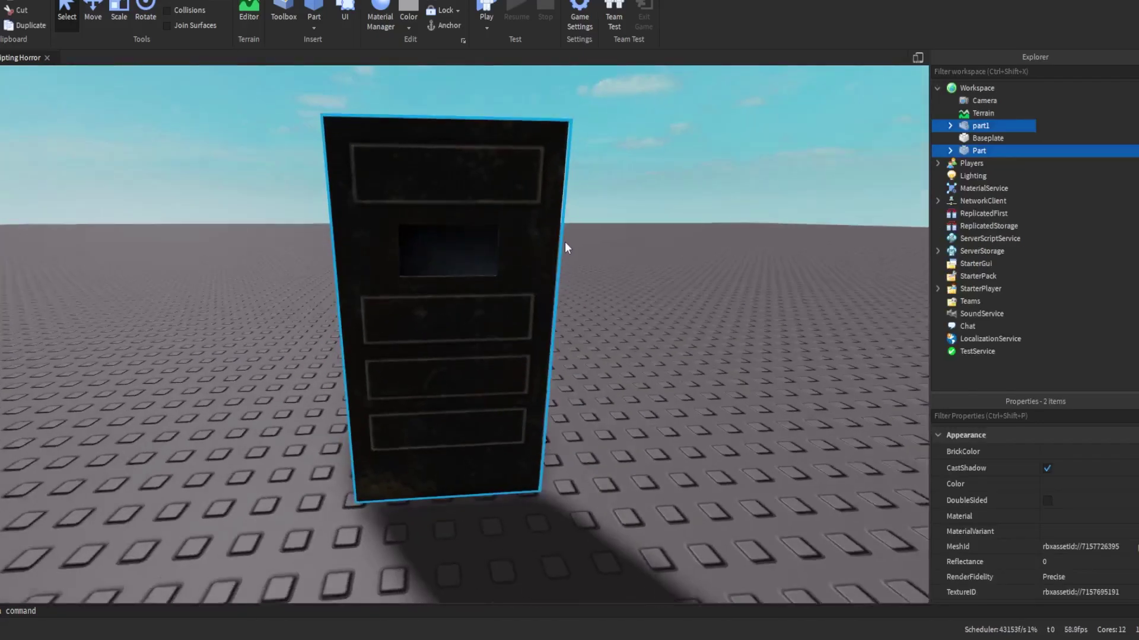
scroll(567, 247, "down", 3)
scroll(483, 420, "up", 3)
left_click(979, 151)
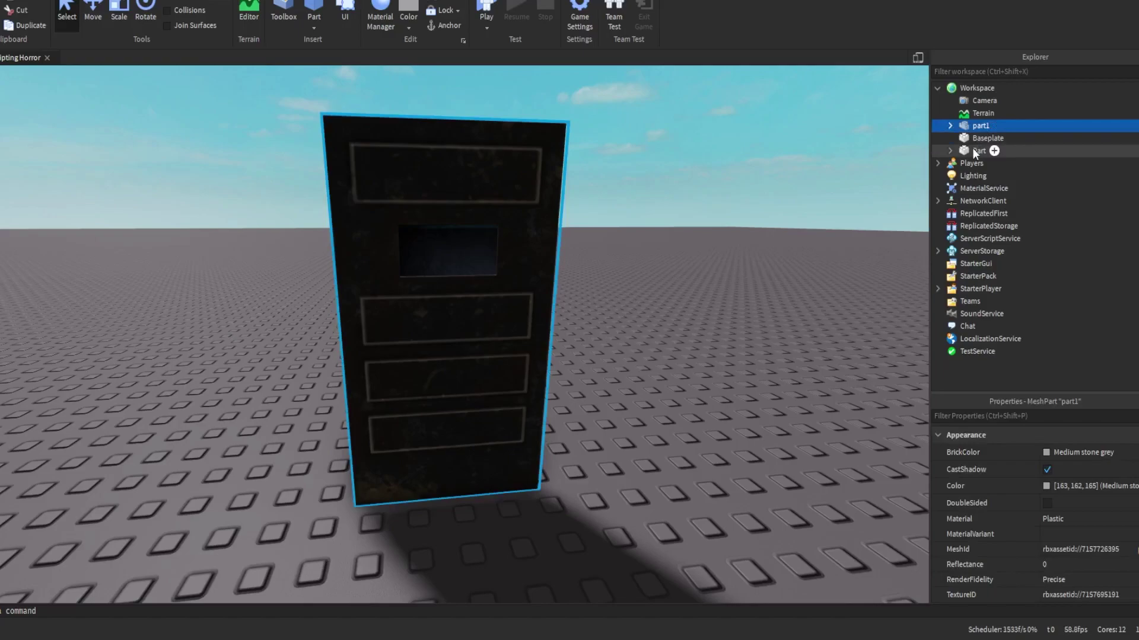
left_click(791, 223)
scroll(788, 222, "down", 4)
right_click_drag(788, 222, 787, 223)
scroll(631, 304, "up", 3)
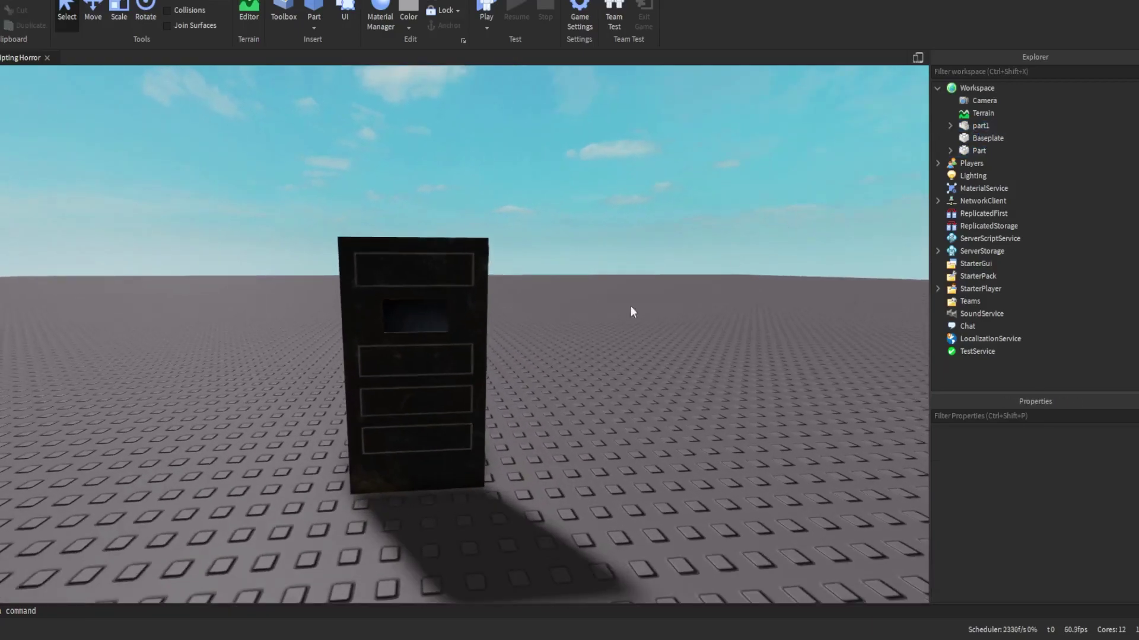
- Examine the pasted door in the viewport from close up and from several sides
scroll(435, 342, "down", 2)
key("a")
key("w")
right_click_drag(550, 346, 497, 344)
scroll(561, 326, "up", 3)
scroll(559, 326, "down", 3)
left_click(498, 343)
key("f")
key("s")
left_click(496, 344)
key("d")
key("a")
- Insert a new block part, rotate it and place it away from the door
left_click(314, 8)
key("f")
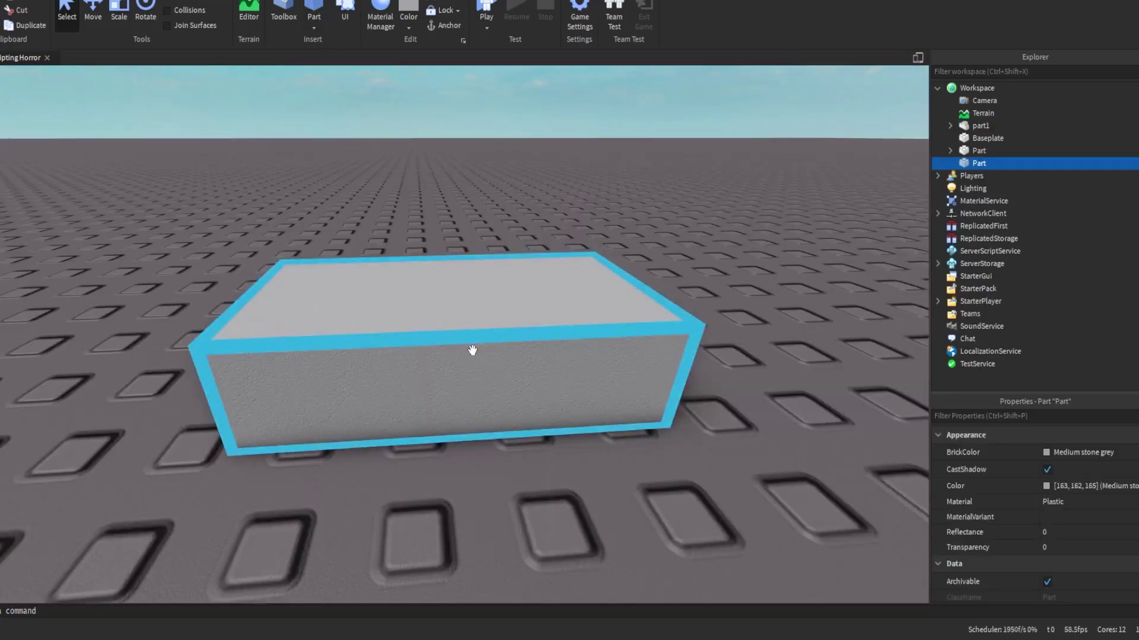
scroll(470, 351, "down", 5)
key("ctrl+r")
left_click_drag(470, 350, 372, 338)
scroll(372, 337, "down", 2)
- Scale the new block part into a long, tall wall beside the door
left_click(93, 12)
left_click(119, 12)
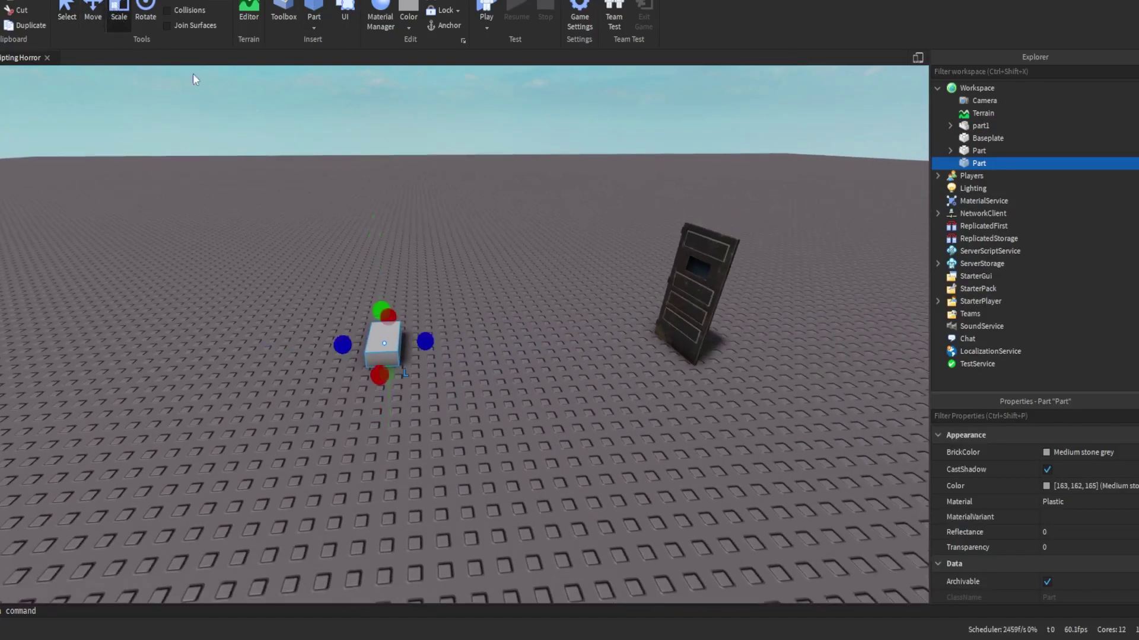
key("d")
right_click_drag(457, 237, 457, 237)
left_click_drag(453, 264, 714, 221, "ctrl")
left_click_drag(395, 248, 396, 154)
right_click_drag(508, 249, 508, 249)
key("a")
right_click_drag(262, 273, 262, 274)
key("s")
left_click_drag(464, 330, 463, 223)
scroll(1066, 533, "down", 3)
scroll(1061, 522, "down", 5)
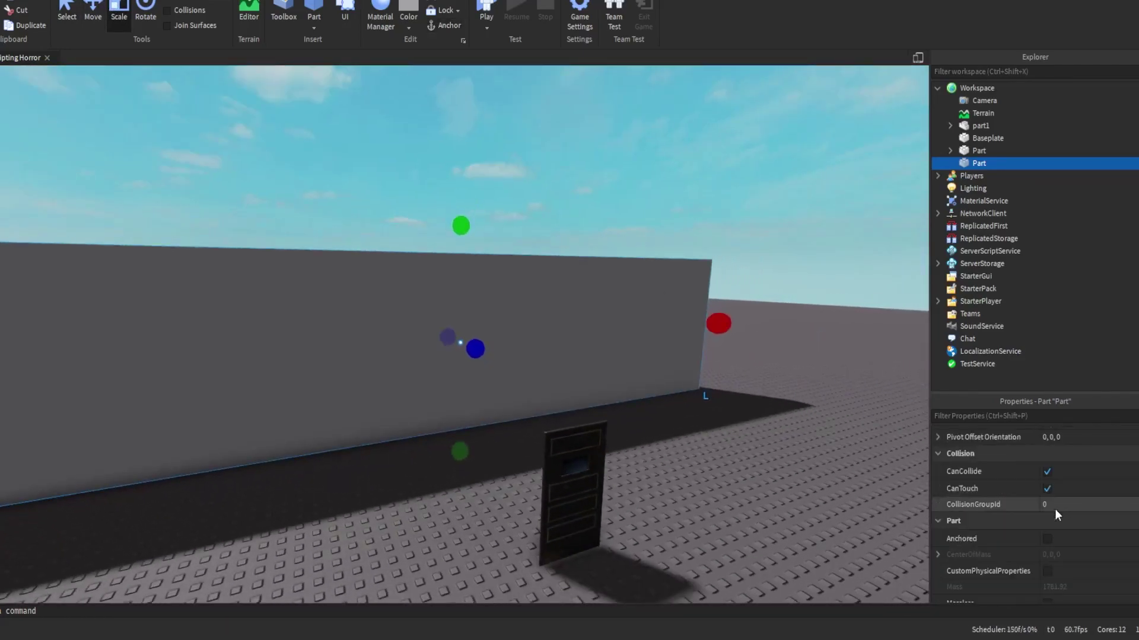
scroll(1055, 508, "up", 10)
scroll(1054, 492, "down", 8)
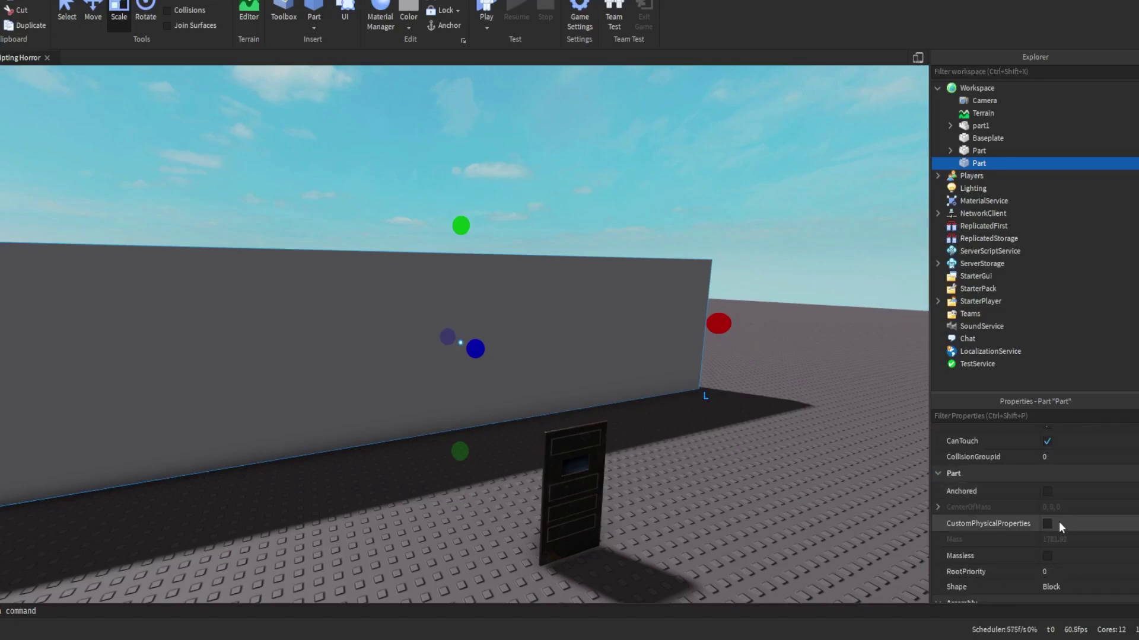
- Group the door mesh part1 and the window Part into one model
left_click(773, 376)
key("a")
right_click_drag(773, 376, 774, 379)
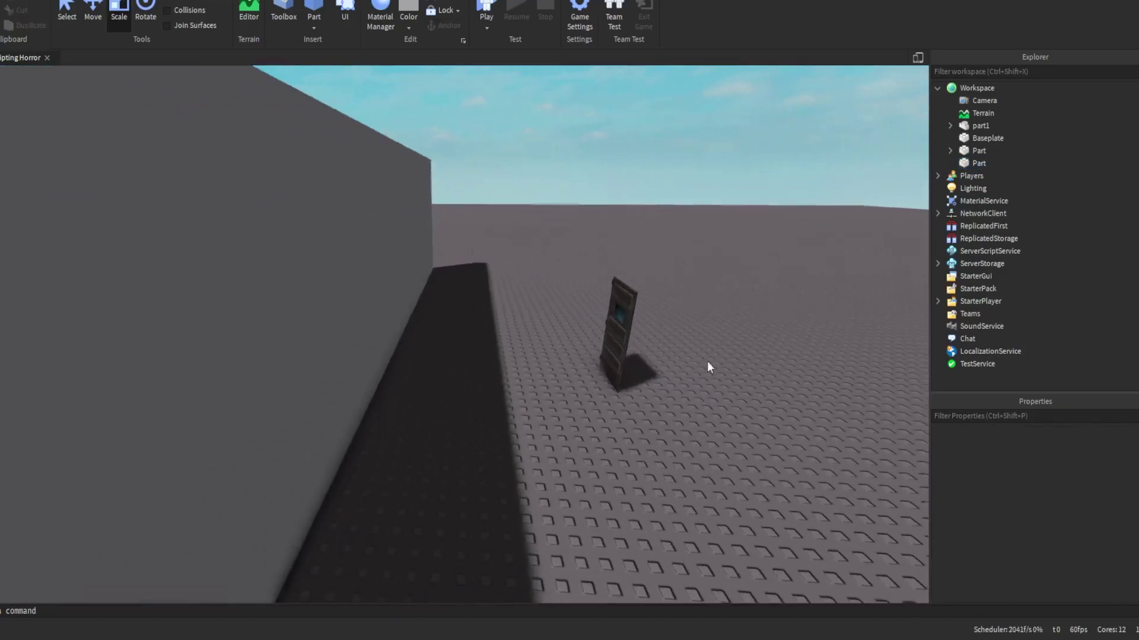
key("w")
left_click_drag(526, 190, 701, 471)
key("a")
right_click_drag(701, 471, 701, 472)
key("s")
key("d")
key("d")
key("w")
key("ctrl+g")
double_click(985, 126)
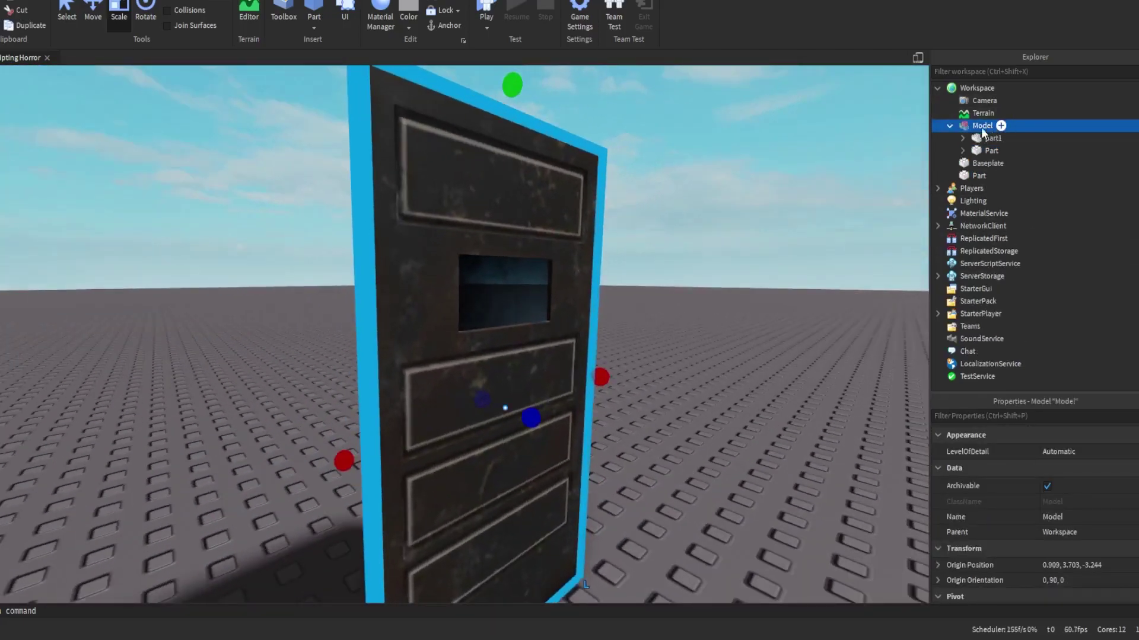
- Examine the grouped door model and its two child parts, part1 and Part
key("d")
right_click_drag(892, 144, 892, 144)
key("s")
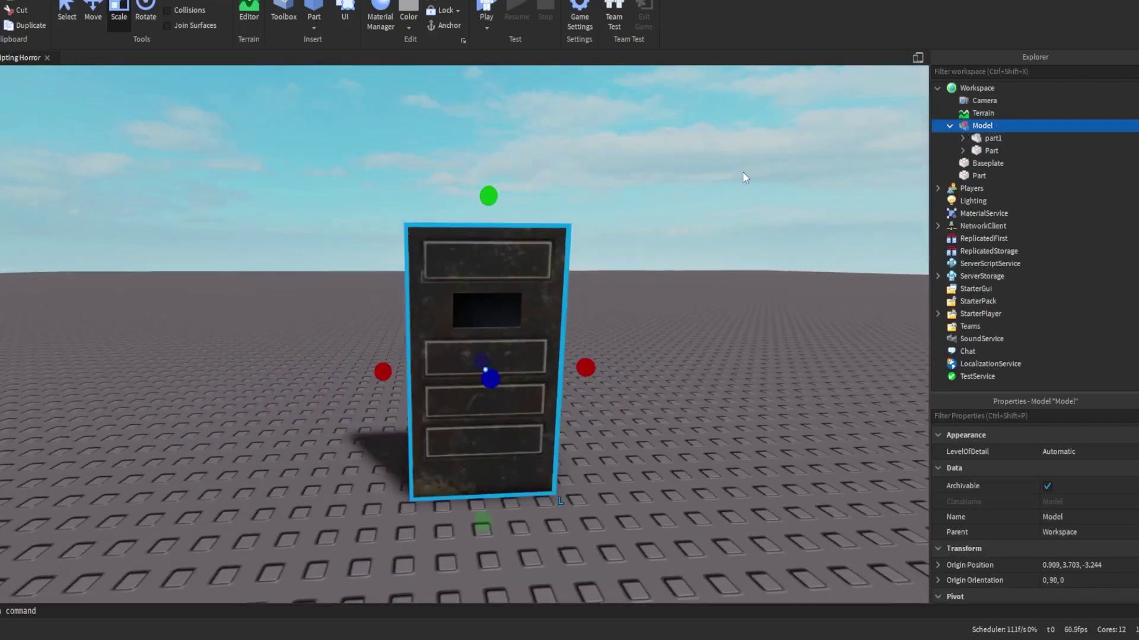
key("a")
right_click_drag(752, 173, 753, 173)
key("s")
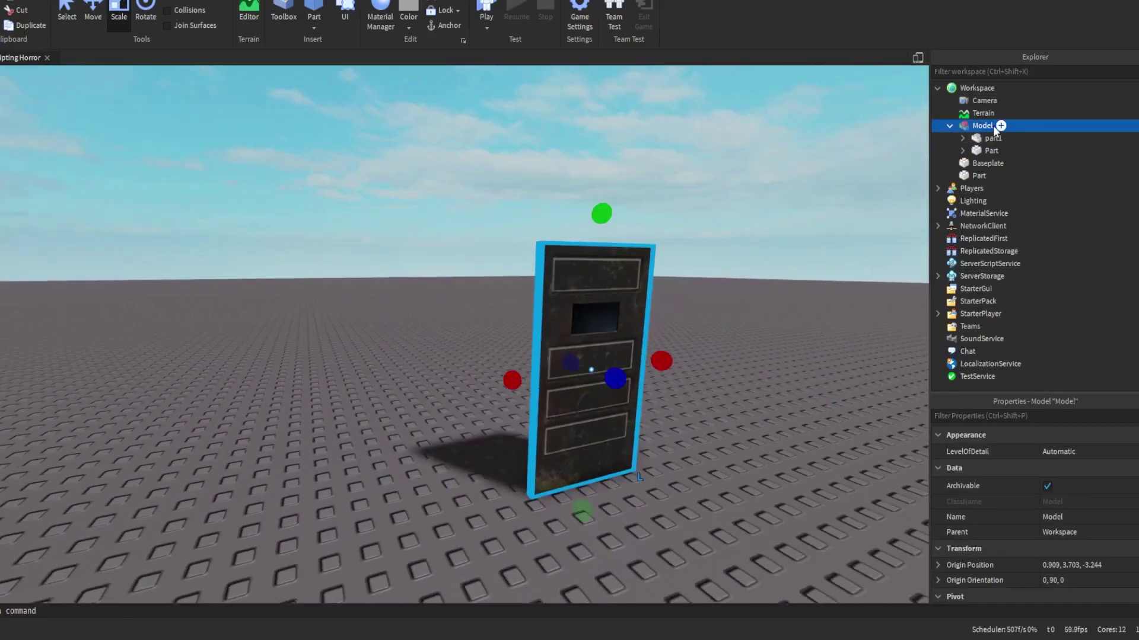
left_click(972, 138)
left_click(977, 149, "shift")
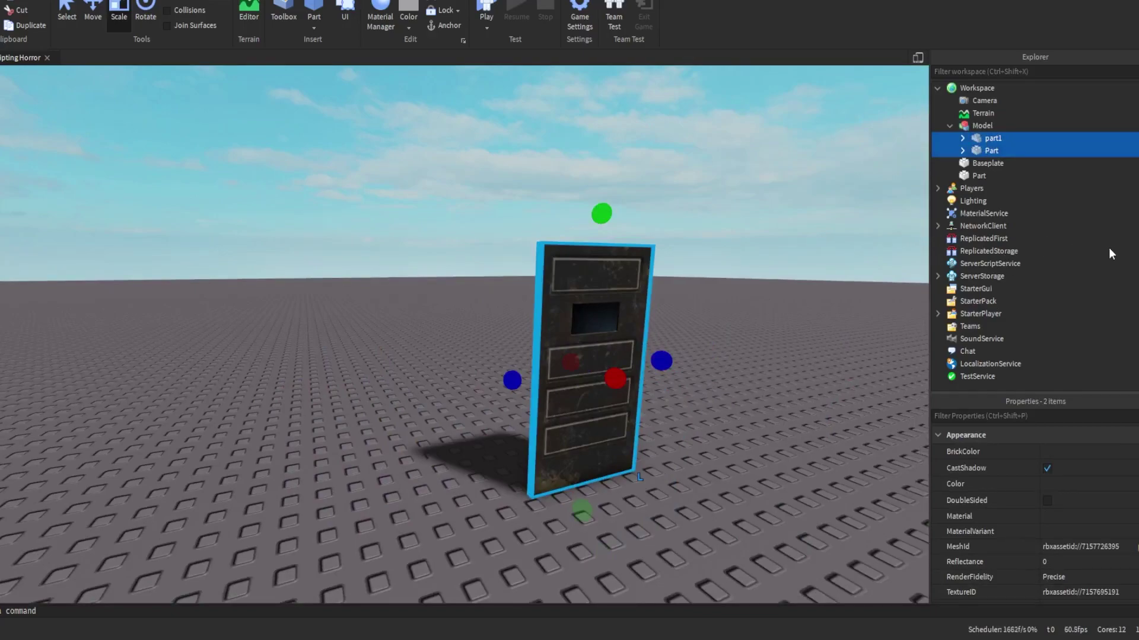
right_click_drag(759, 216, 751, 218)
key("d")
left_click(756, 220)
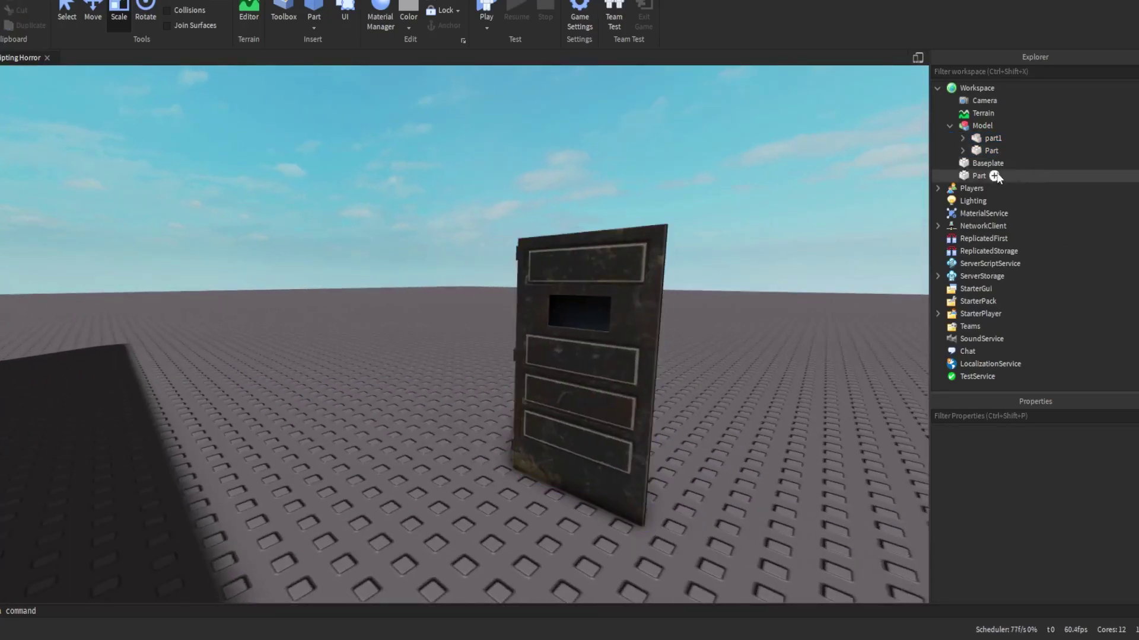
- Expand both parts of the door model and preview the Door sound inside part1
left_click(995, 141)
left_click(994, 153)
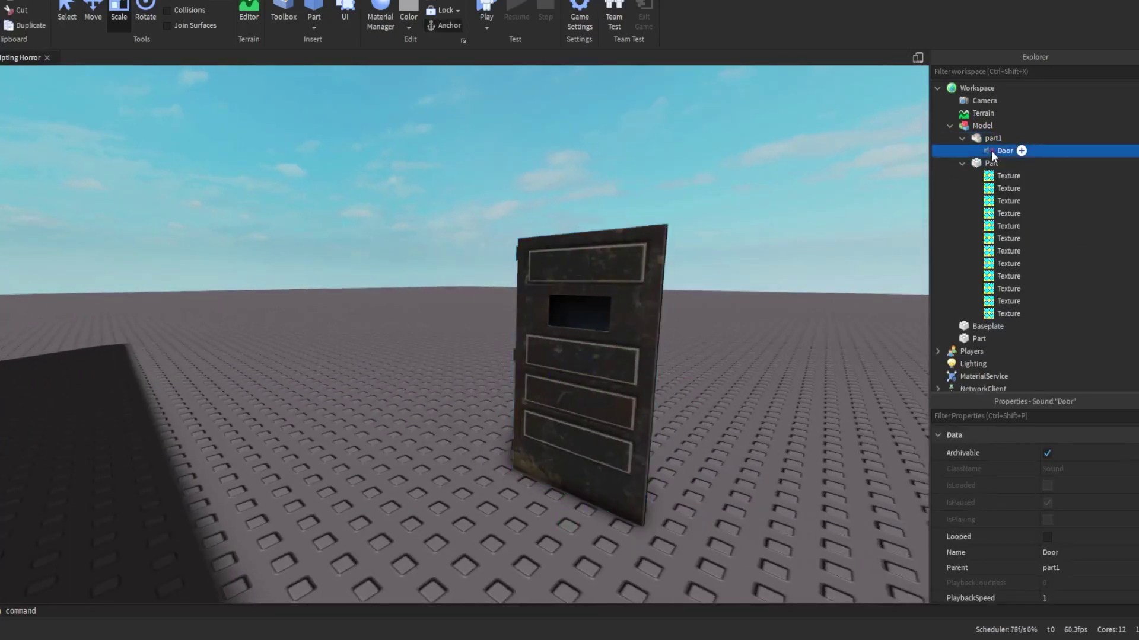
mouse_move(991, 154)
left_mouse_down()
mouse_move(1008, 106)
mouse_move(996, 149)
left_mouse_up()
scroll(1032, 466, "down", 5)
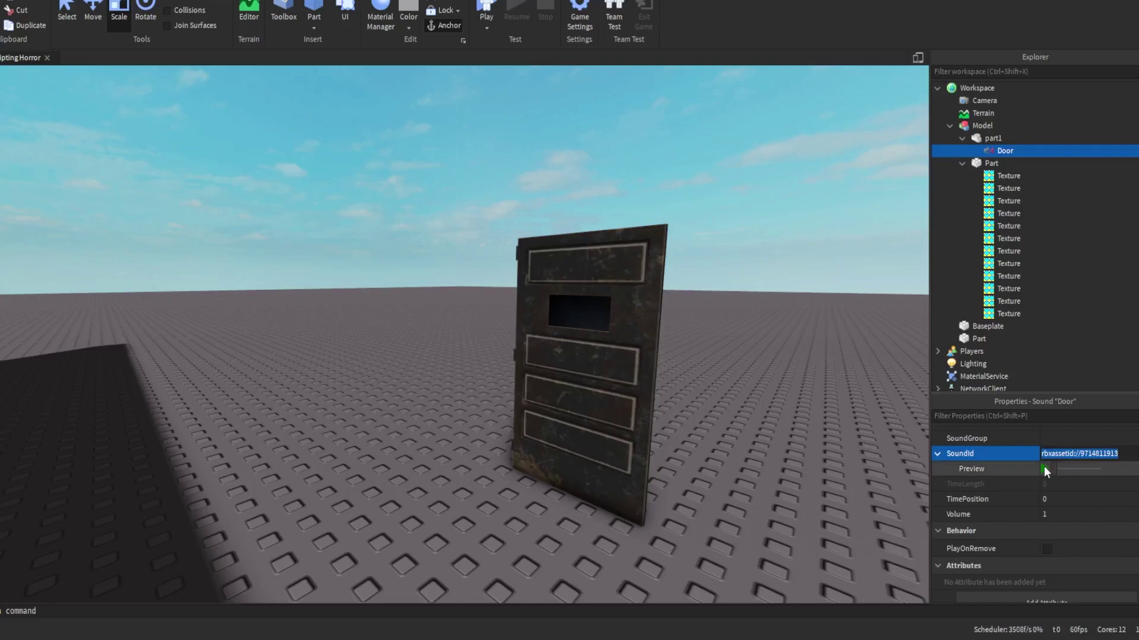
left_click(1044, 466)
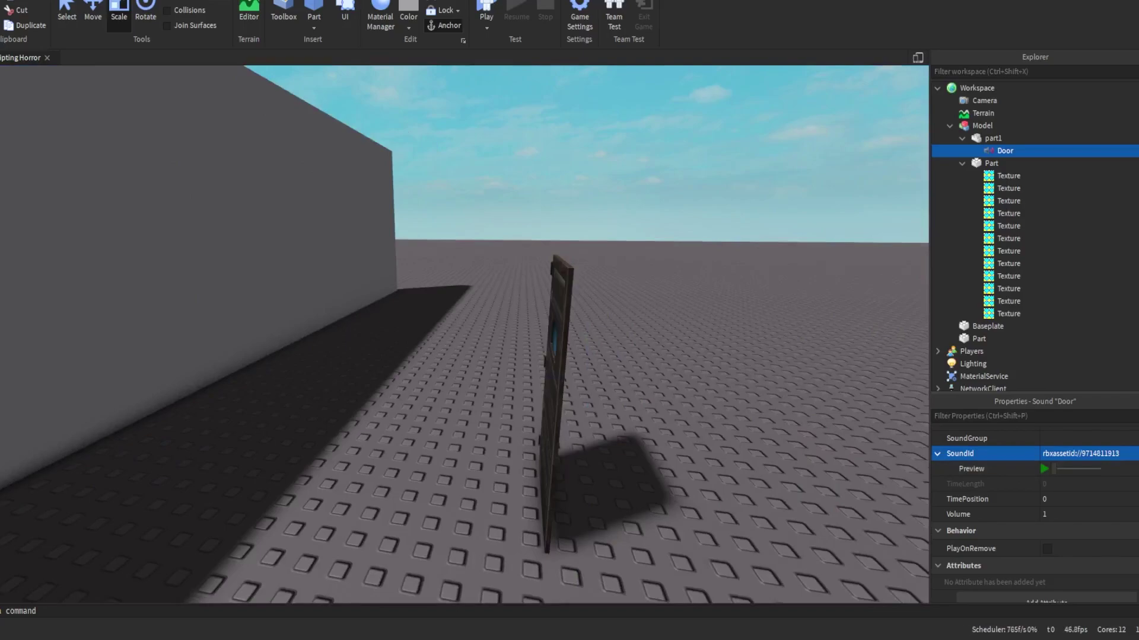
key("s")
key("a")
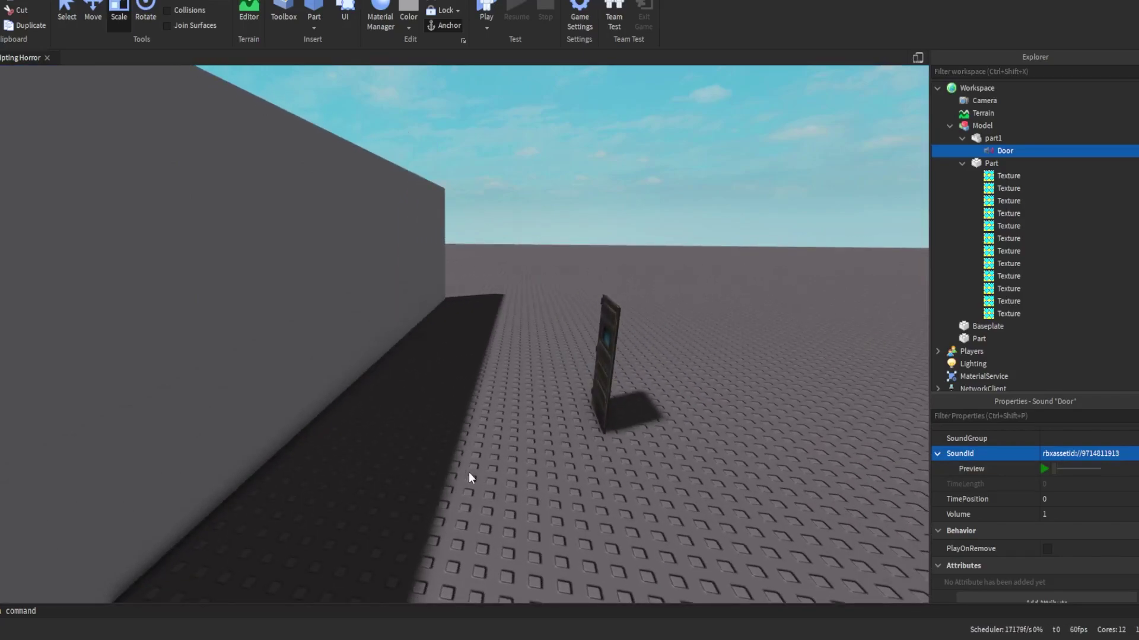
key("w")
key("s")
key("a")
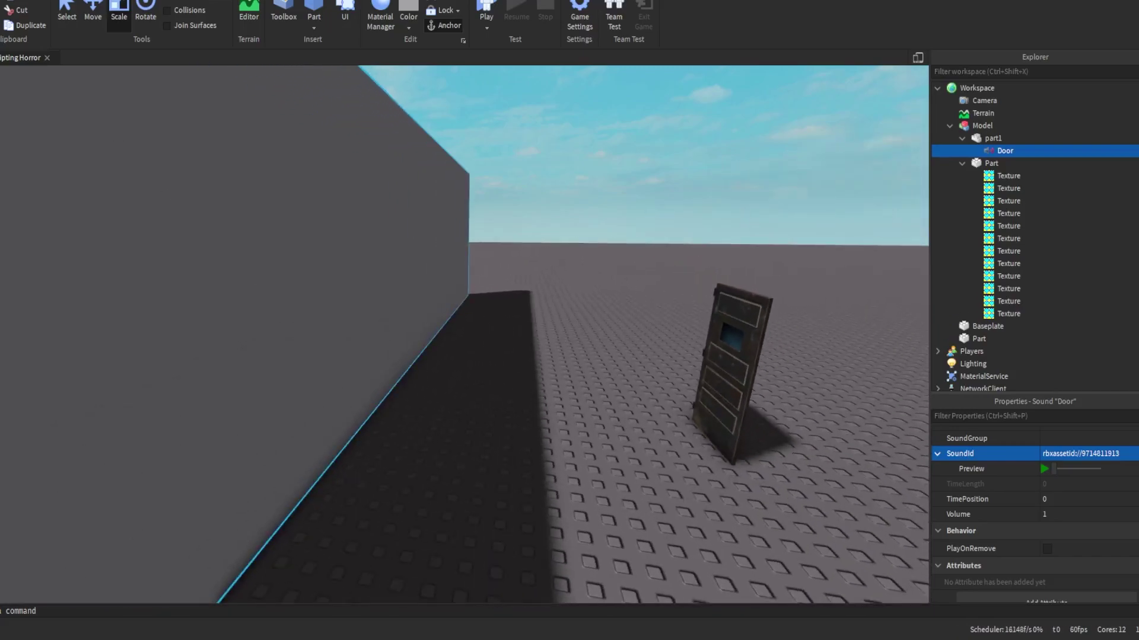
key("d")
right_click_drag(287, 246, 577, 229)
key("w")
key("s")
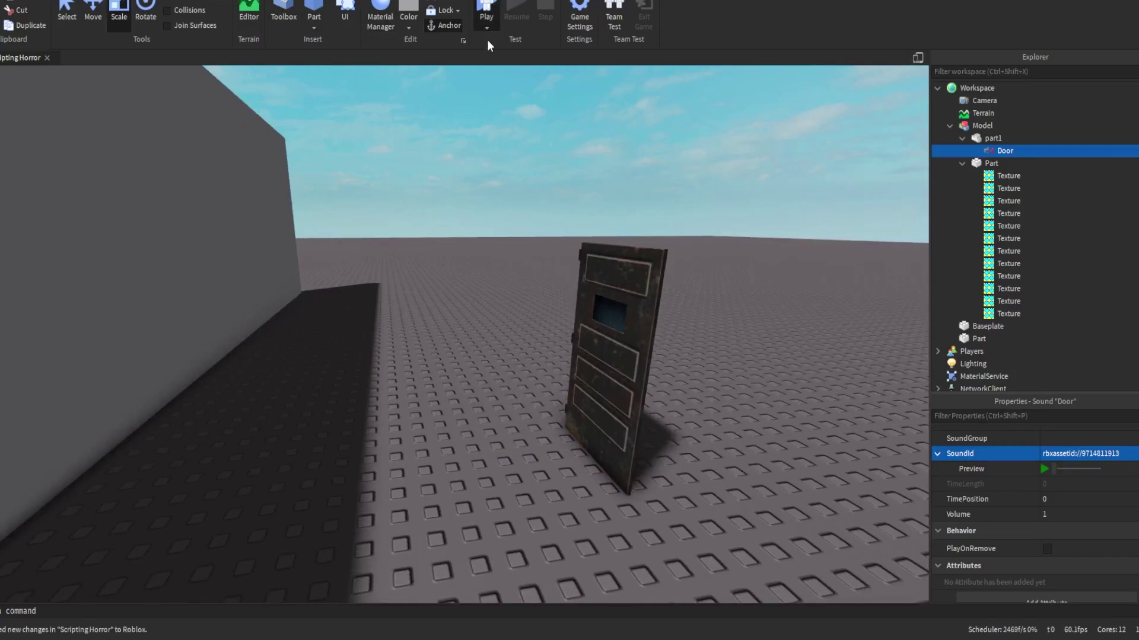
- Run a brief playtest of the place, stop it and close the output log
key("F5")
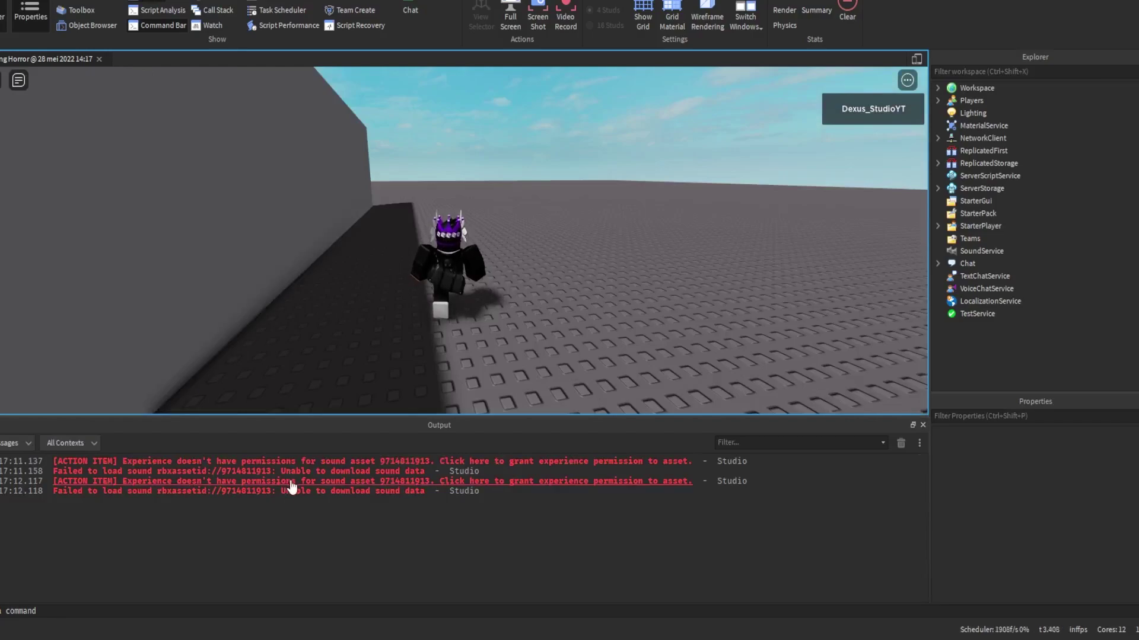
key("shift+F5")
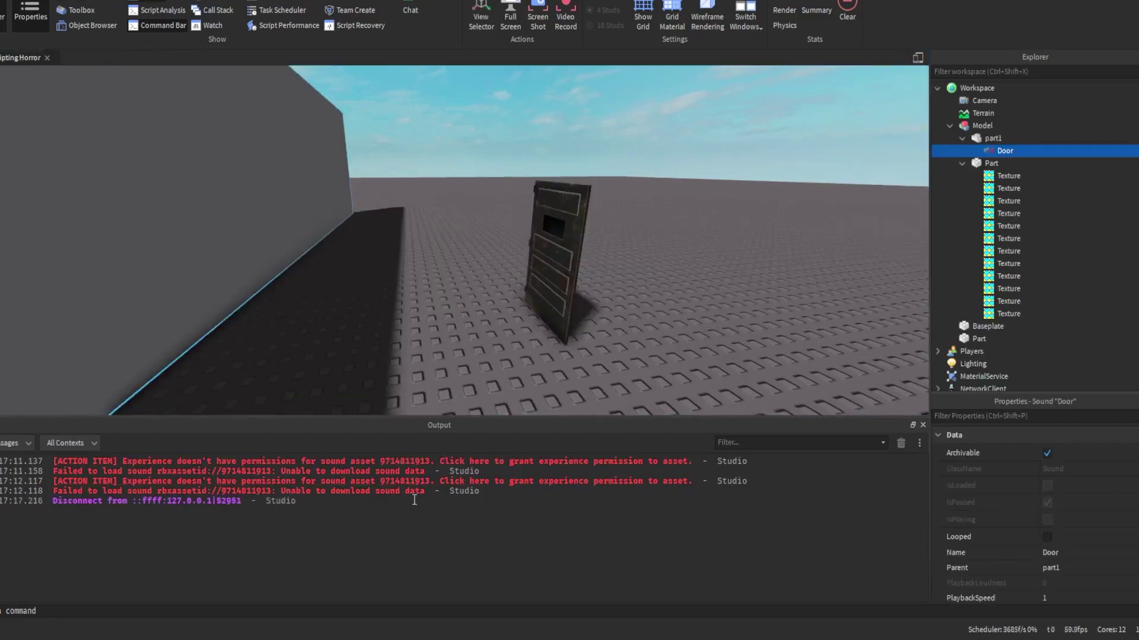
left_click(921, 424)
- Preview the Door sound once more from its SoundId property
scroll(1059, 539, "down", 5)
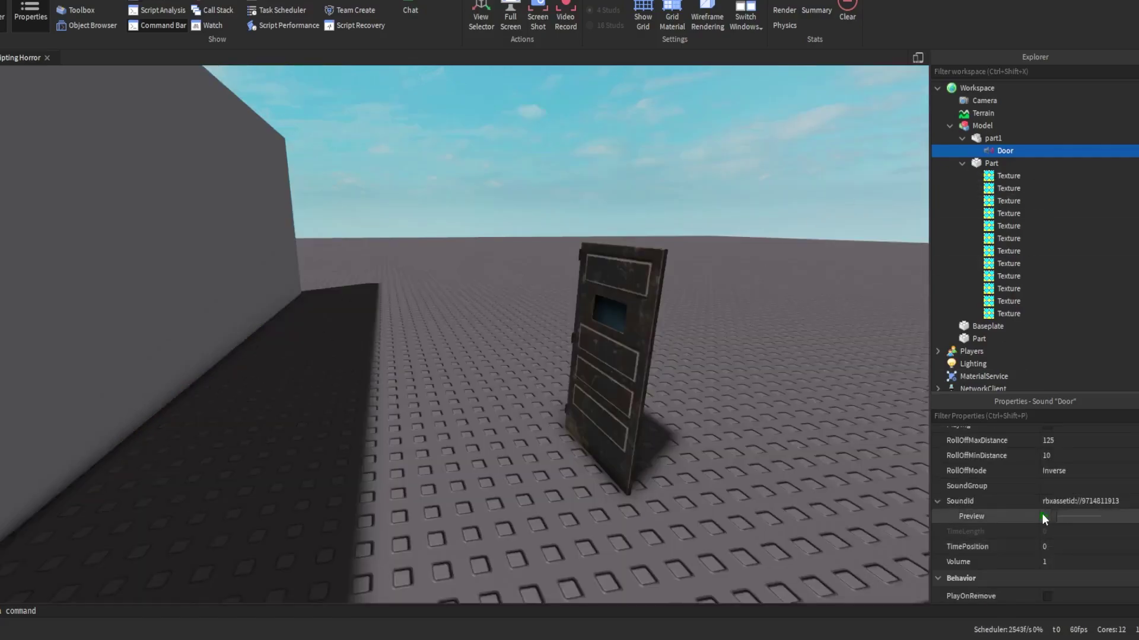
left_click(1043, 517)
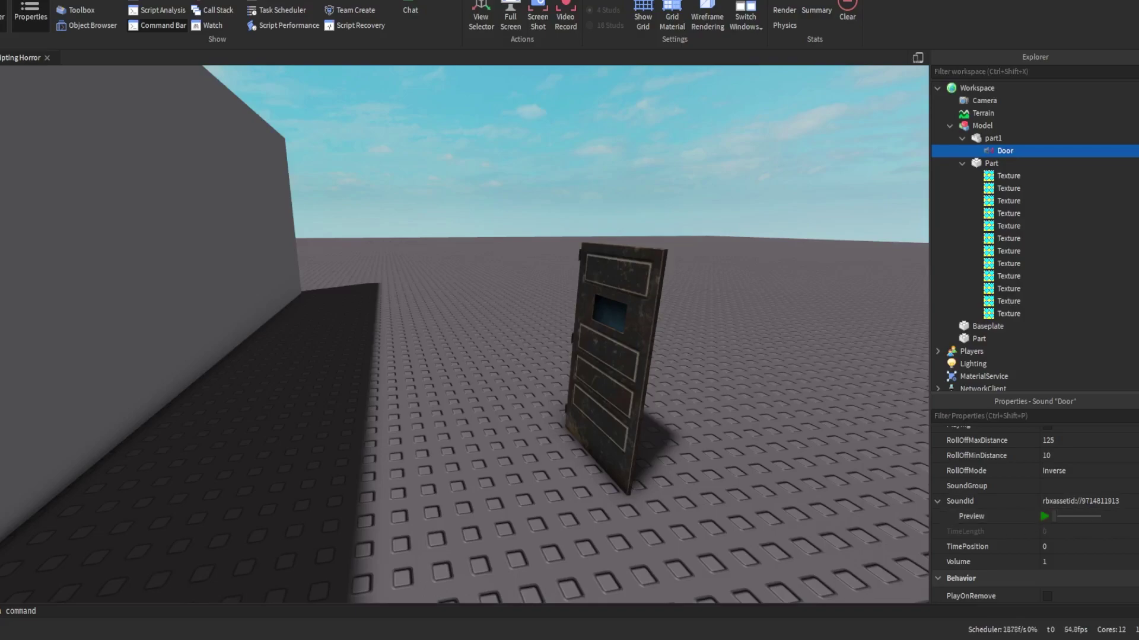
right_click_drag(406, 504, 404, 502)
key("w")
key("s")
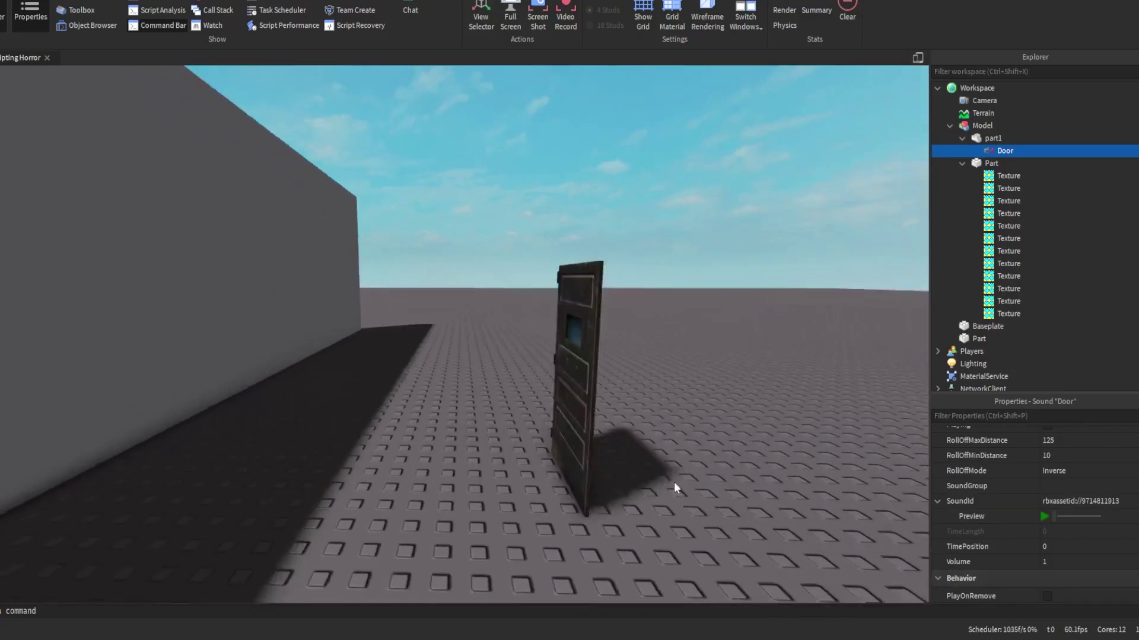
- Select the window Part in the door model and examine it in the door from several angles
key("a")
right_click_drag(674, 481, 706, 470)
left_click(706, 470)
key("w")
key("s")
key("w")
key("d")
key("s")
key("a")
double_click(976, 164)
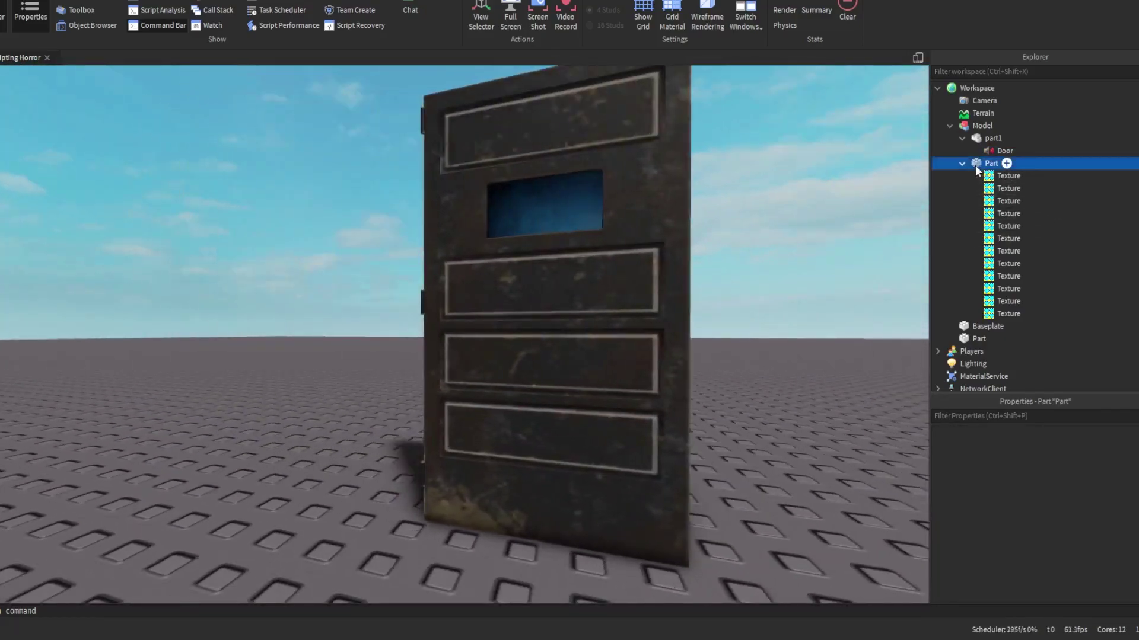
key("d")
right_click_drag(749, 187, 738, 209)
key("w")
key("a")
key("s")
key("w")
key("d")
key("s")
key("a")
key("d")
key("w")
- Select the door mesh part1 in the model and examine it from several sides
double_click(987, 139)
key("s")
key("s")
key("w")
right_click_drag(316, 180, 315, 180)
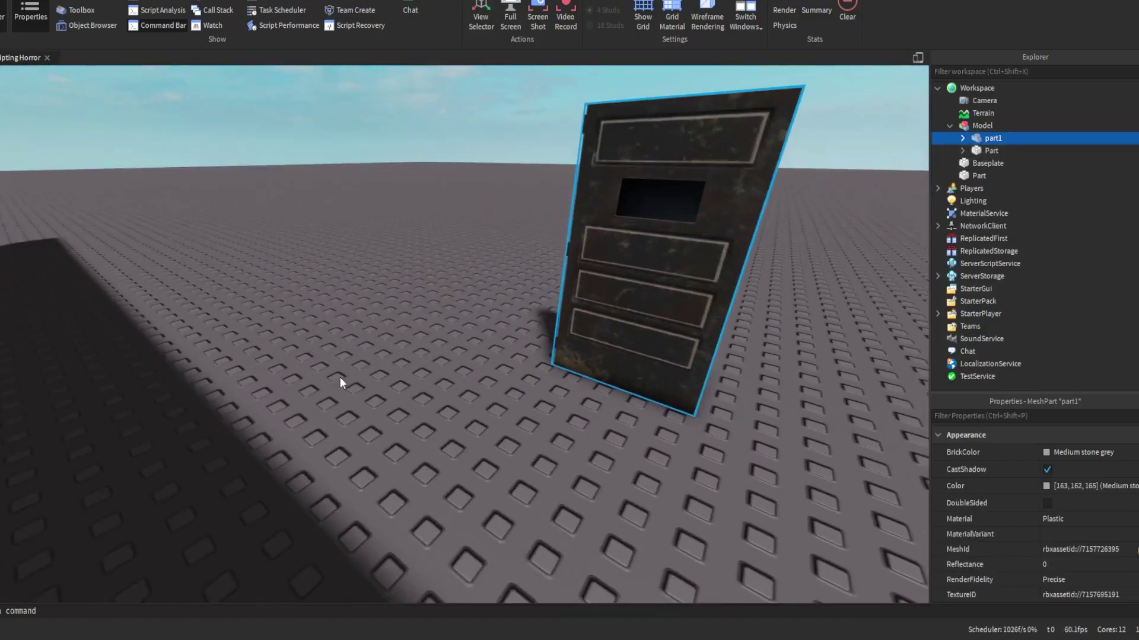
right_click_drag(340, 377, 340, 378)
key("s")
right_click_drag(657, 208, 646, 244)
key("w")
key("d")
key("a")
key("s")
key("s")
- Select the glass Part in the door model and view the door's window up close
left_click(1026, 152)
key("w")
key("d")
key("a")
key("s")
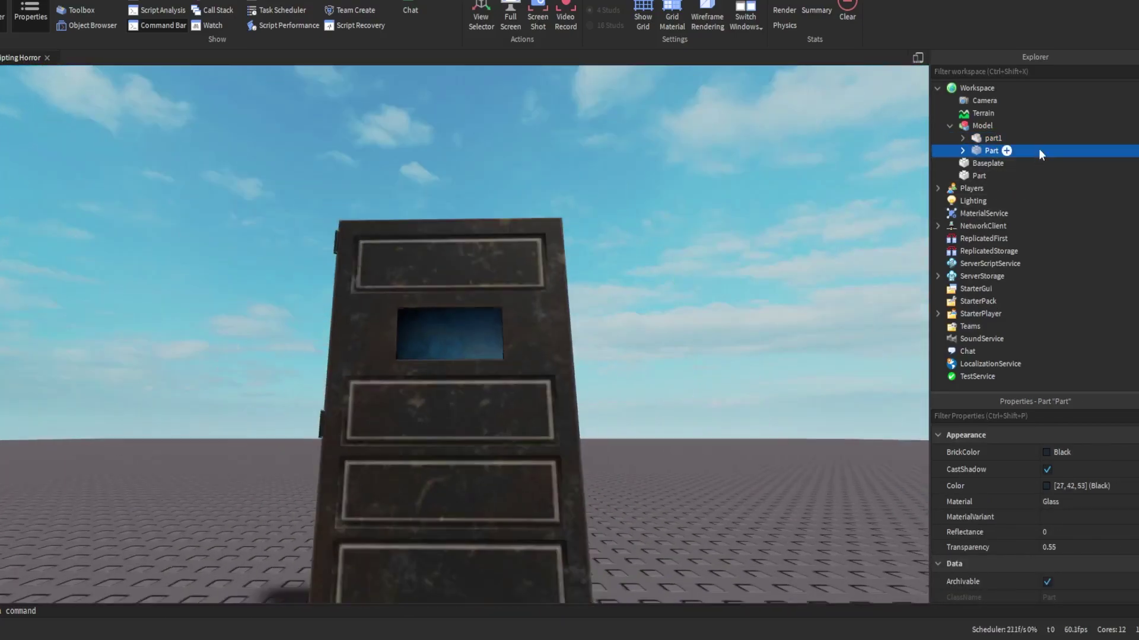
- Duplicate the door mesh part1 within the model and rename the copy HumanoidRootPart
left_click(993, 141)
key("a")
right_click_drag(526, 227, 525, 226)
key("d")
key("ctrl+d")
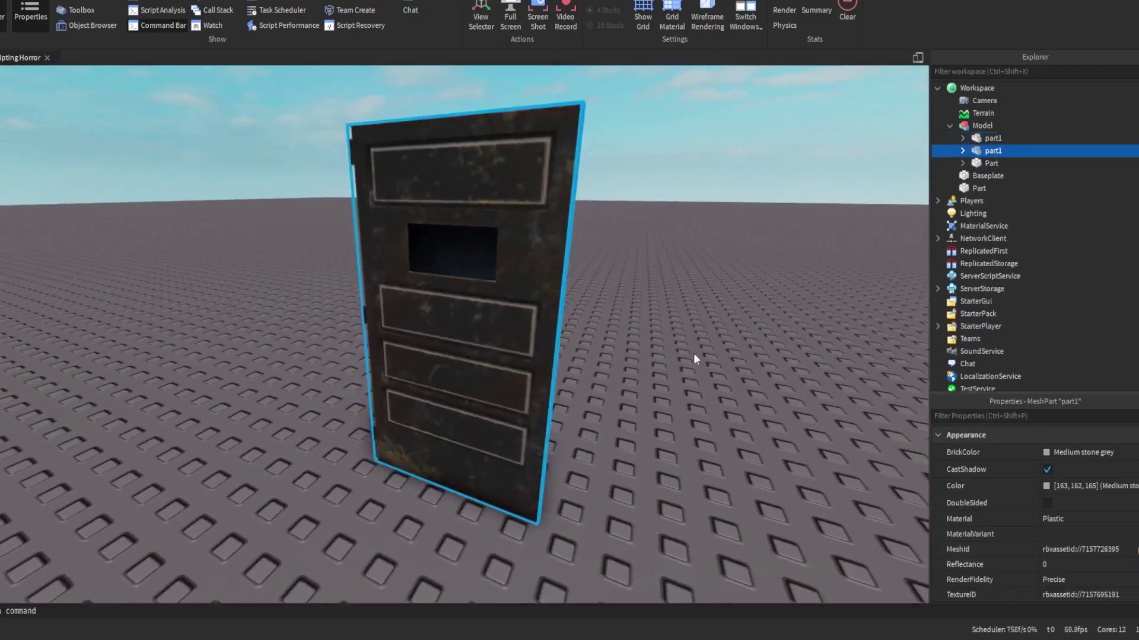
scroll(1068, 516, "down", 6)
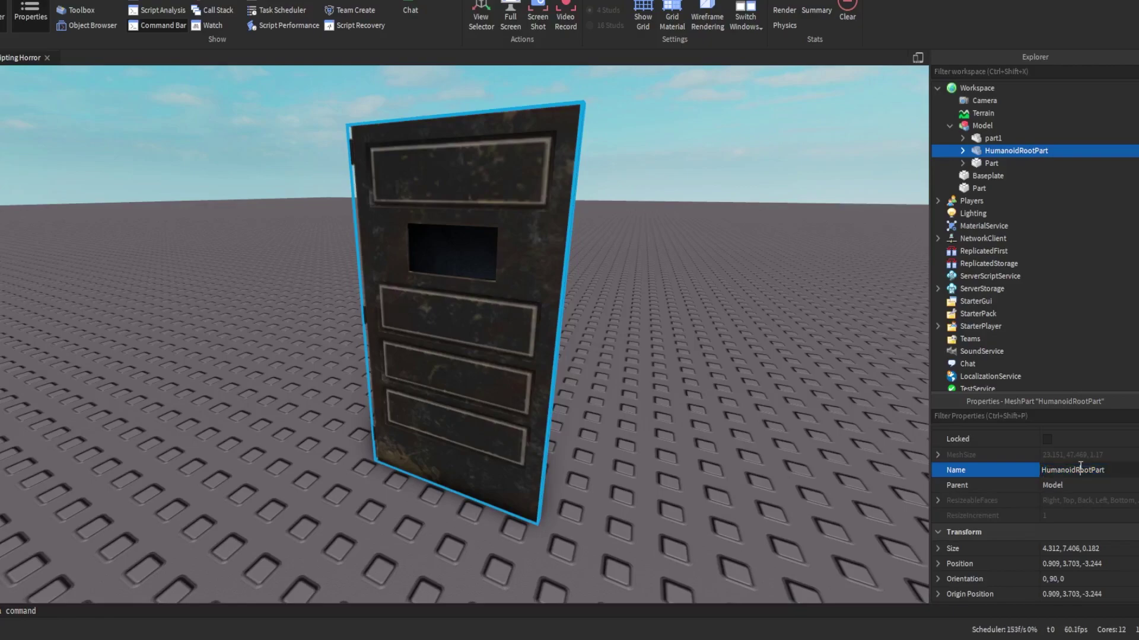
right_click_drag(563, 350, 562, 349)
scroll(562, 350, "down", 5)
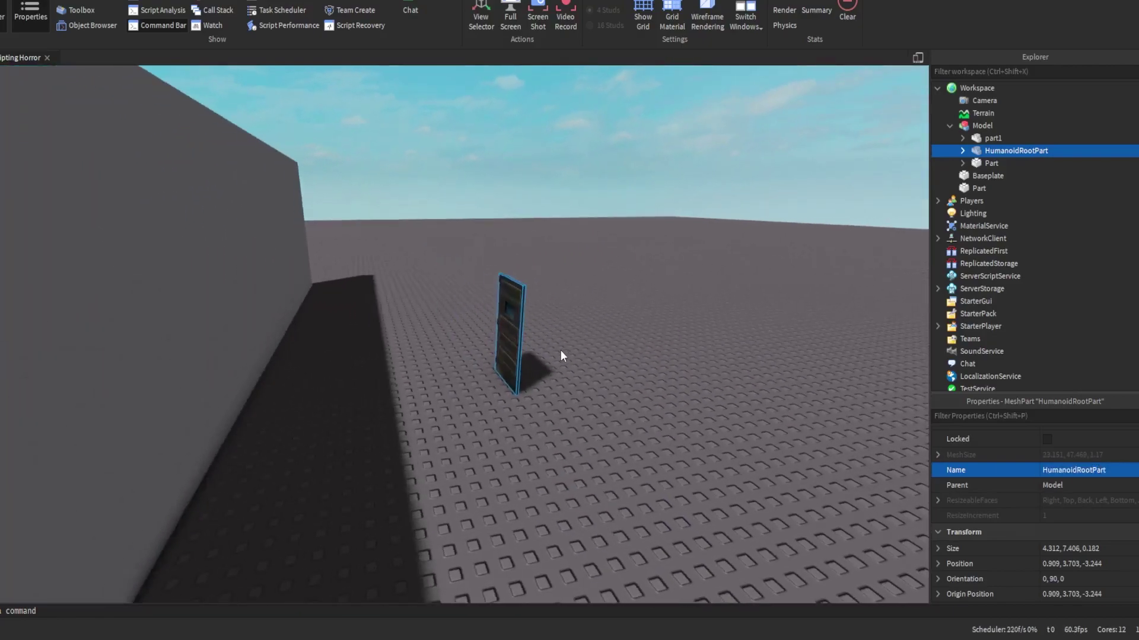
scroll(562, 349, "up", 3)
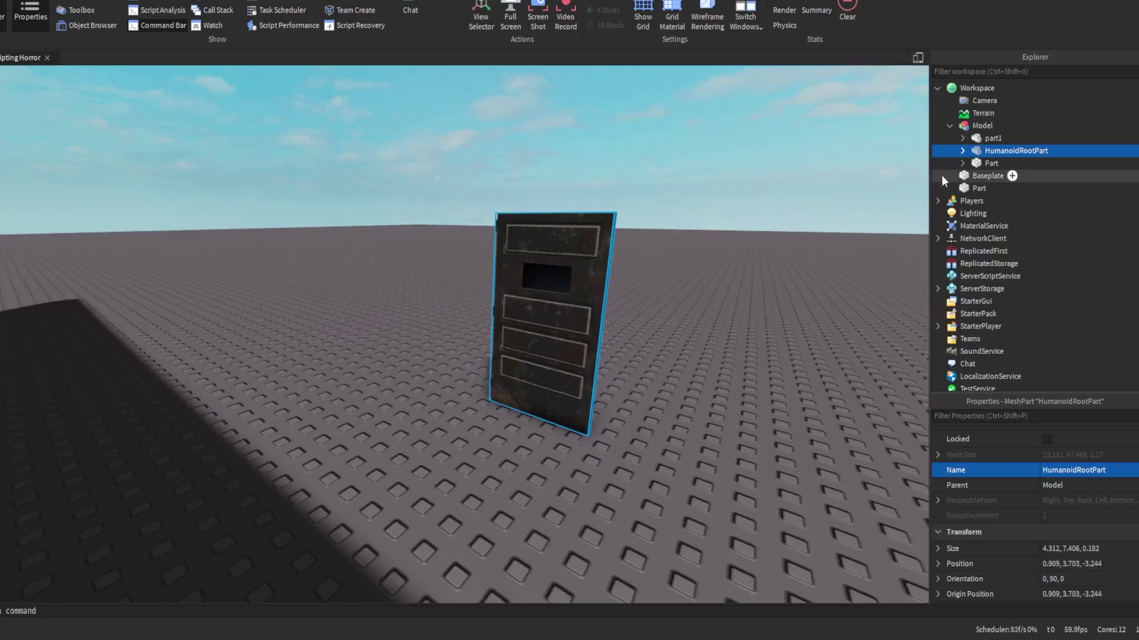
- Delete the Door sound from inside the HumanoidRootPart copy
double_click(981, 153)
right_click_drag(741, 236, 774, 215)
type("w")
left_click(985, 164)
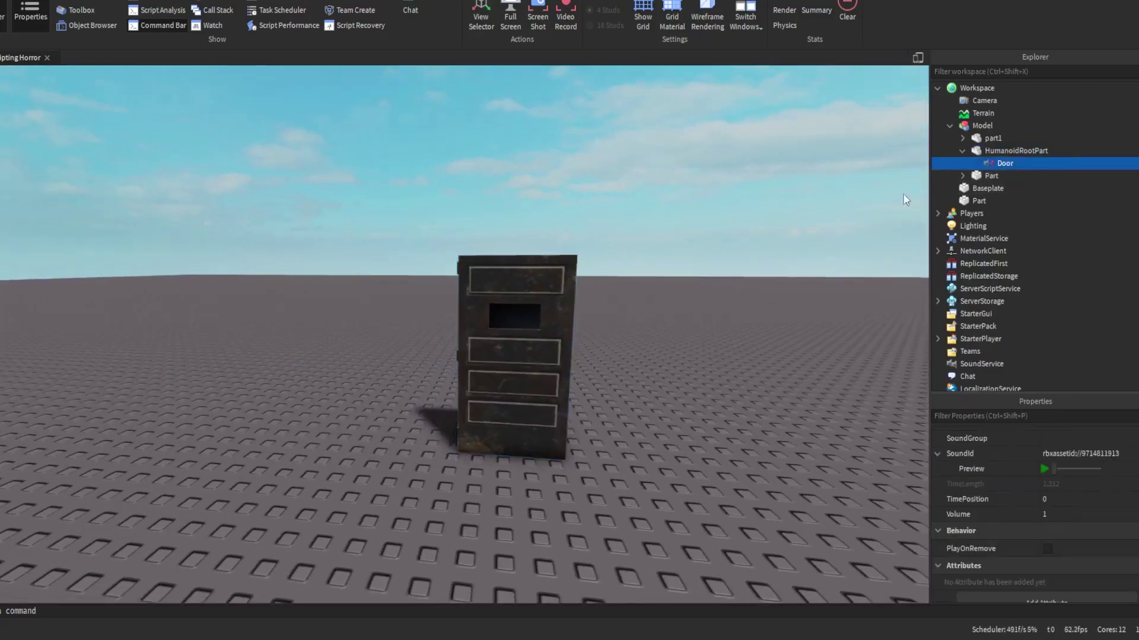
key("Delete")
right_click_drag(902, 195, 908, 194)
key("w")
- Select the original door mesh part1 and view it from several distances
left_click(982, 140)
right_click_drag(741, 238, 733, 240)
key("w")
key("s")
right_click_drag(818, 194, 816, 194)
scroll(732, 218, "up", 5)
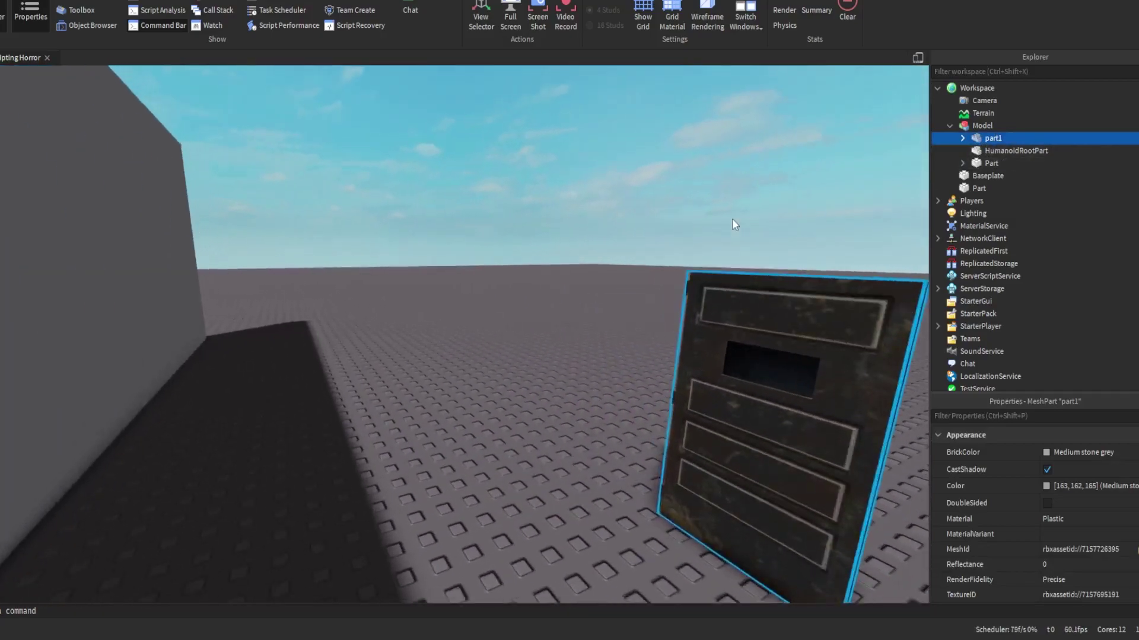
scroll(732, 219, "down", 4)
- Enable Anchored and CanCollide on the HumanoidRootPart
left_click(985, 150)
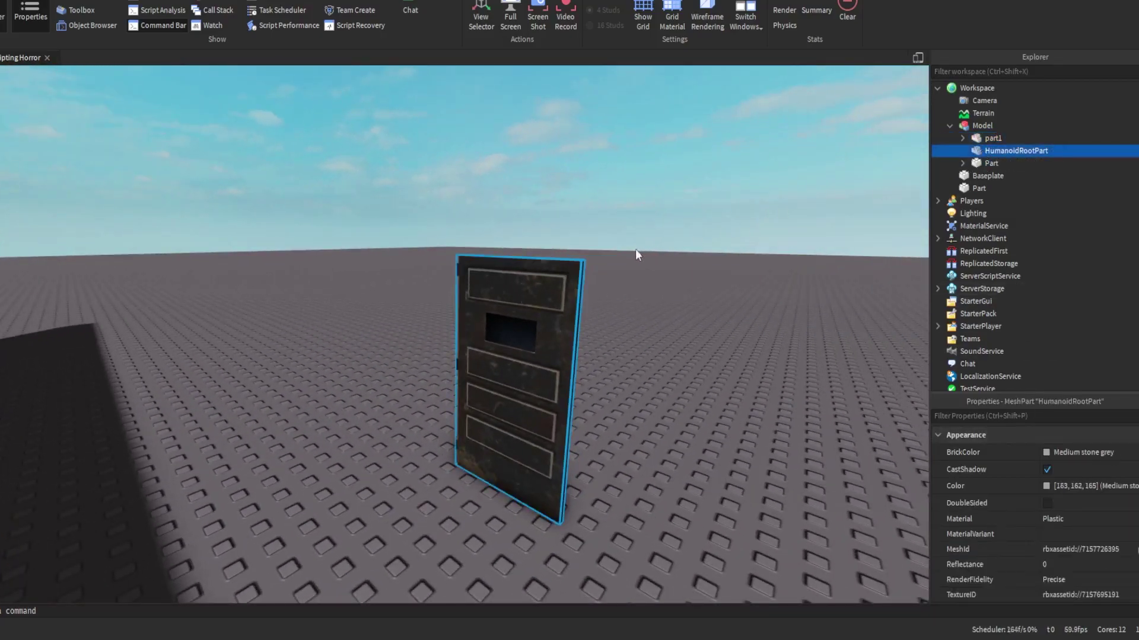
scroll(635, 249, "up", 3)
scroll(1023, 498, "down", 10)
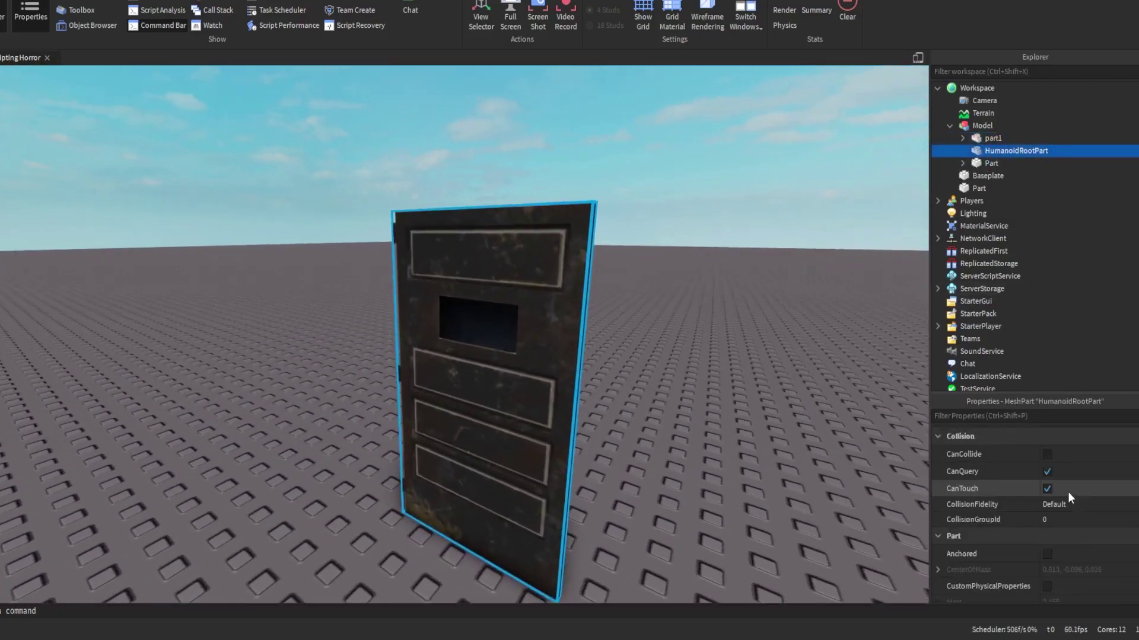
left_click(1046, 553)
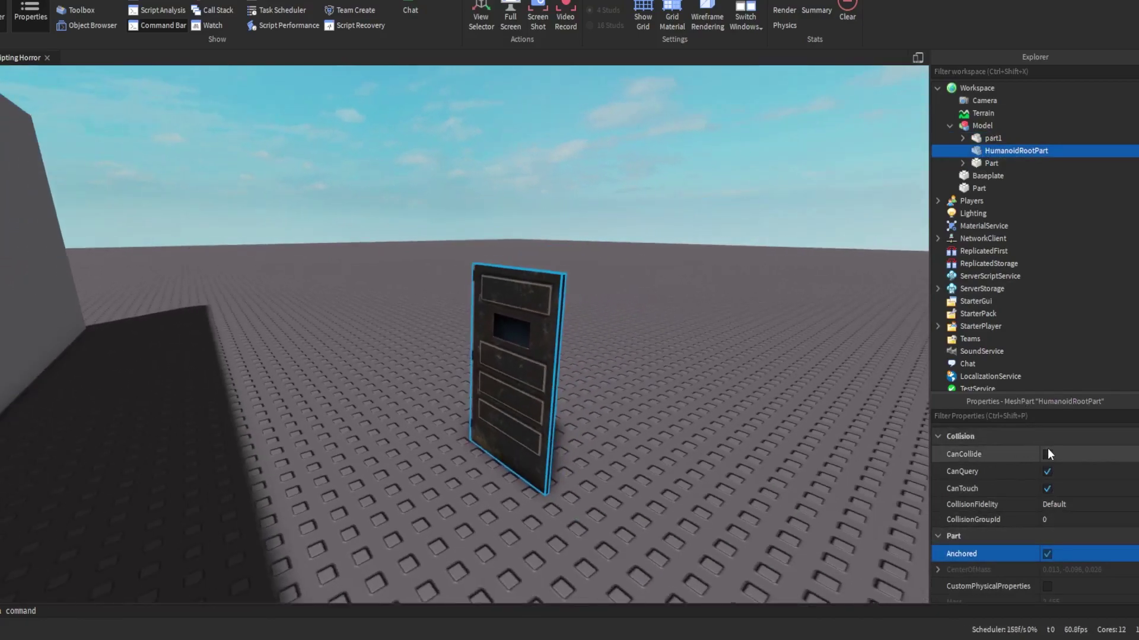
left_click(1047, 455)
scroll(780, 447, "up", 3)
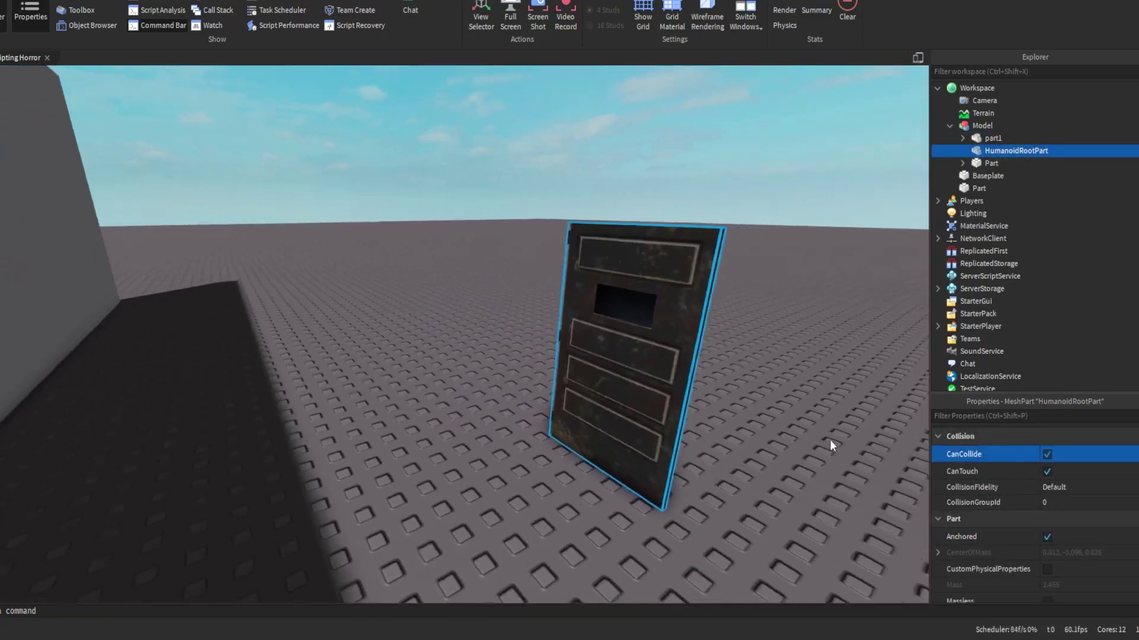
scroll(830, 446, "down", 3)
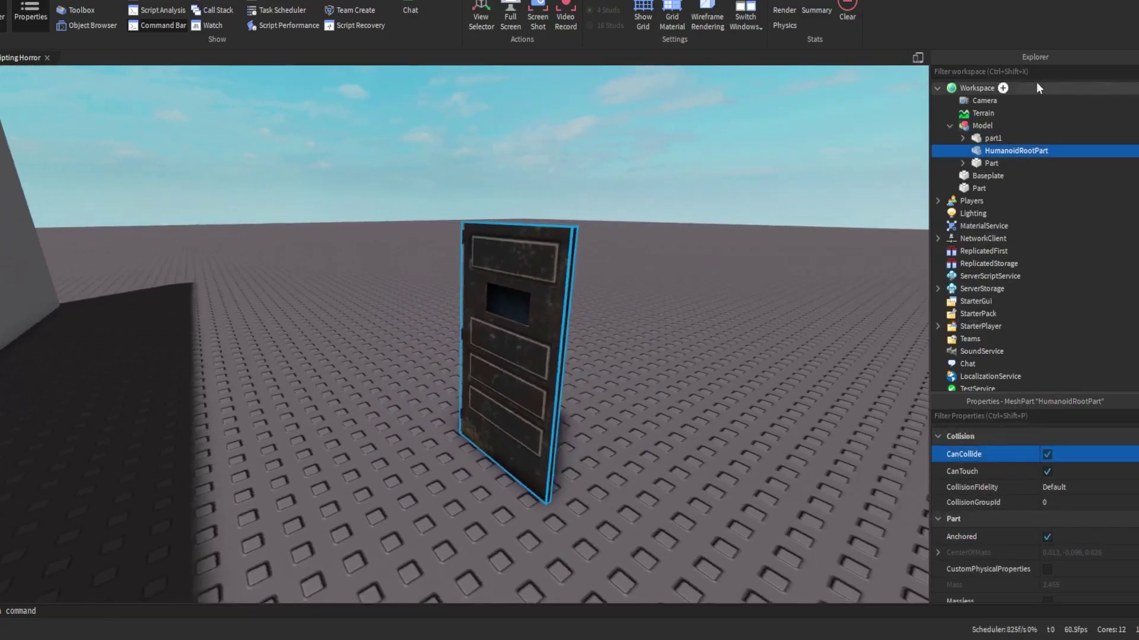
- Check the CanCollide and Anchored settings of part1 and the window Part together
left_click(985, 138)
left_click(984, 163, "ctrl")
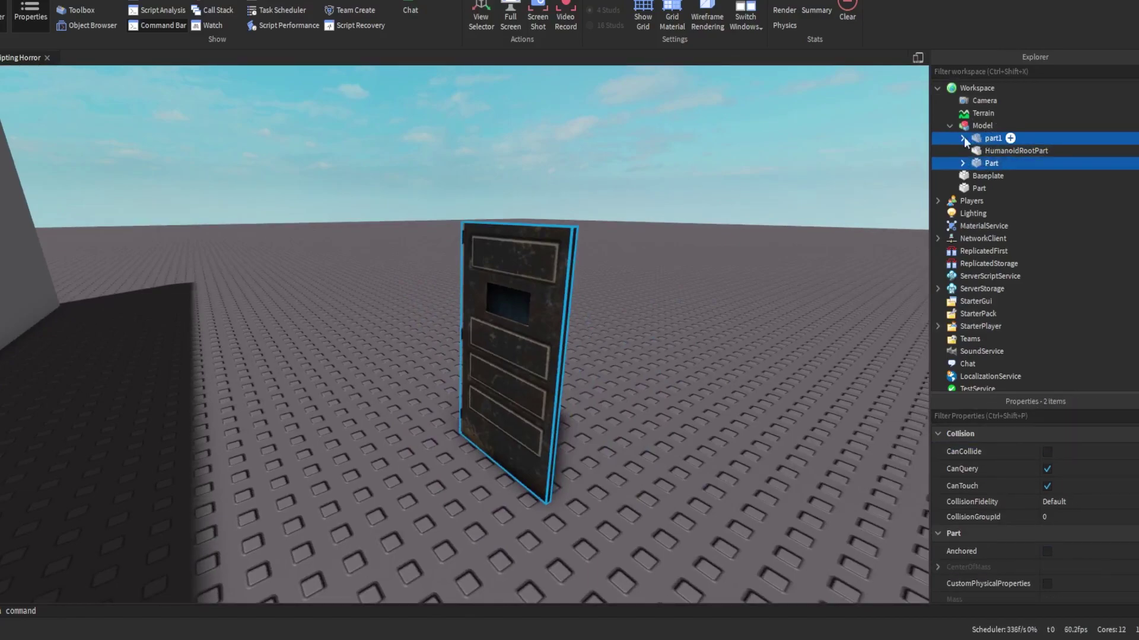
key("a")
right_click_drag(530, 250, 532, 251)
key("d")
key("s")
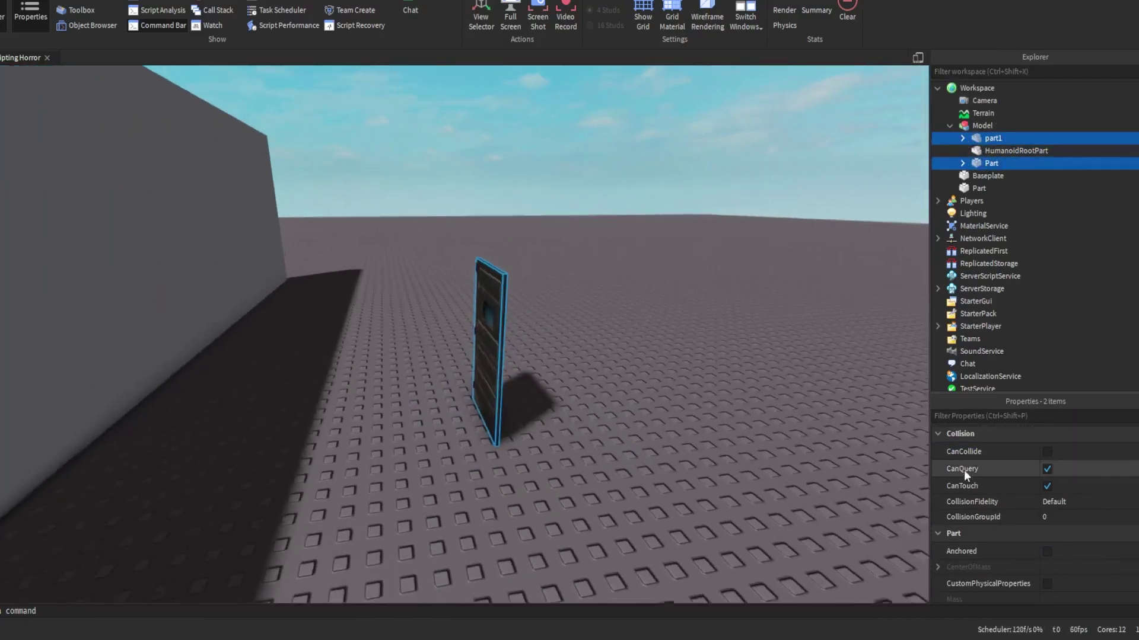
key("w")
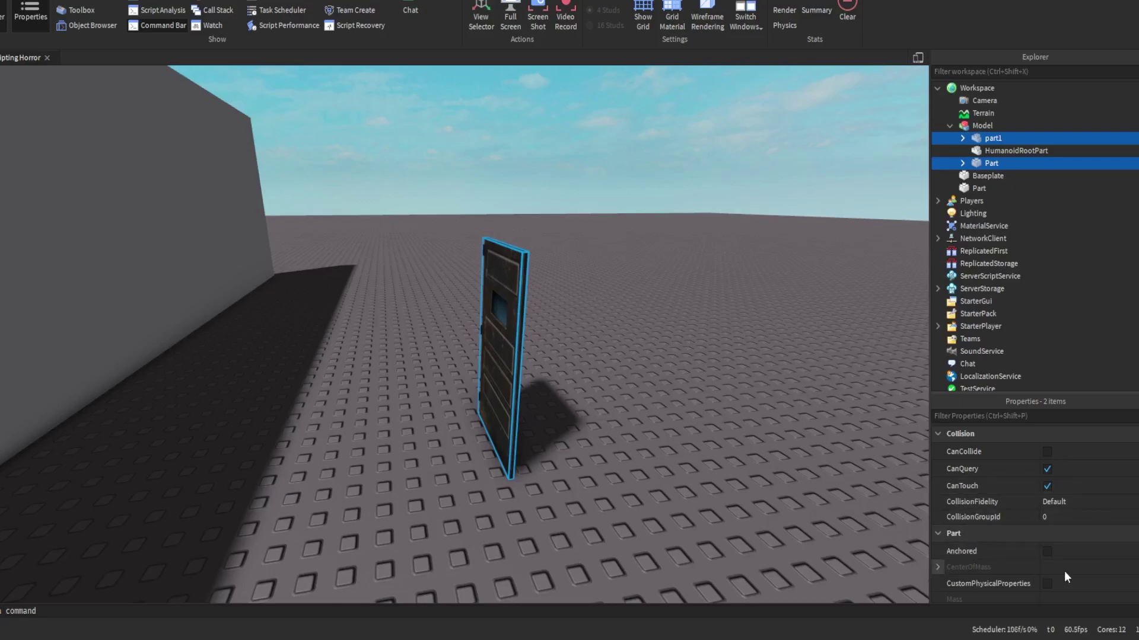
left_click(799, 450)
key("a")
right_click_drag(799, 449, 799, 448)
key("d")
key("d")
key("a")
- Open the Toolbox and search its plugins category for "Rigging"
left_click(409, 1)
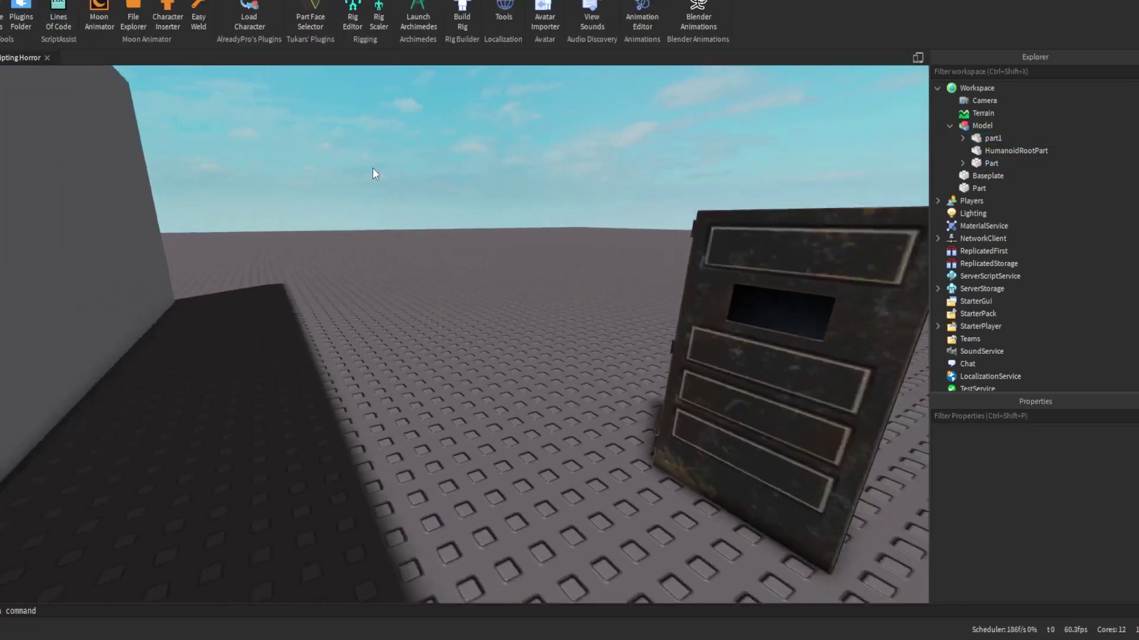
key("d")
mouse_move(398, 124)
right_mouse_down()
mouse_move(389, 132)
mouse_move(389, 113)
right_mouse_up()
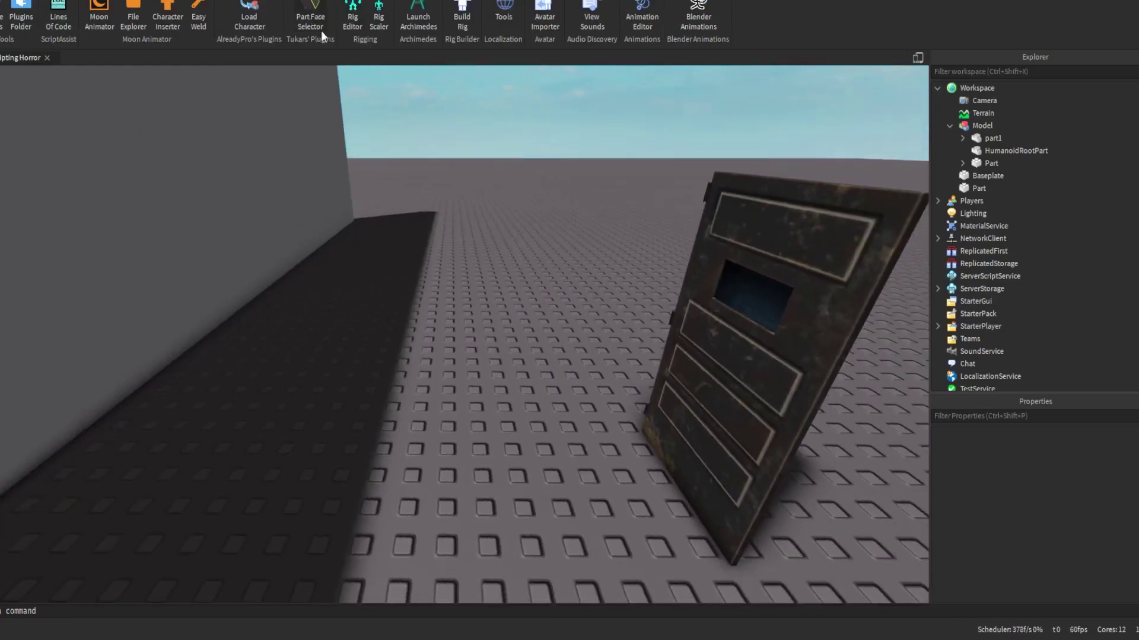
left_click(84, 2)
left_click(76, 11)
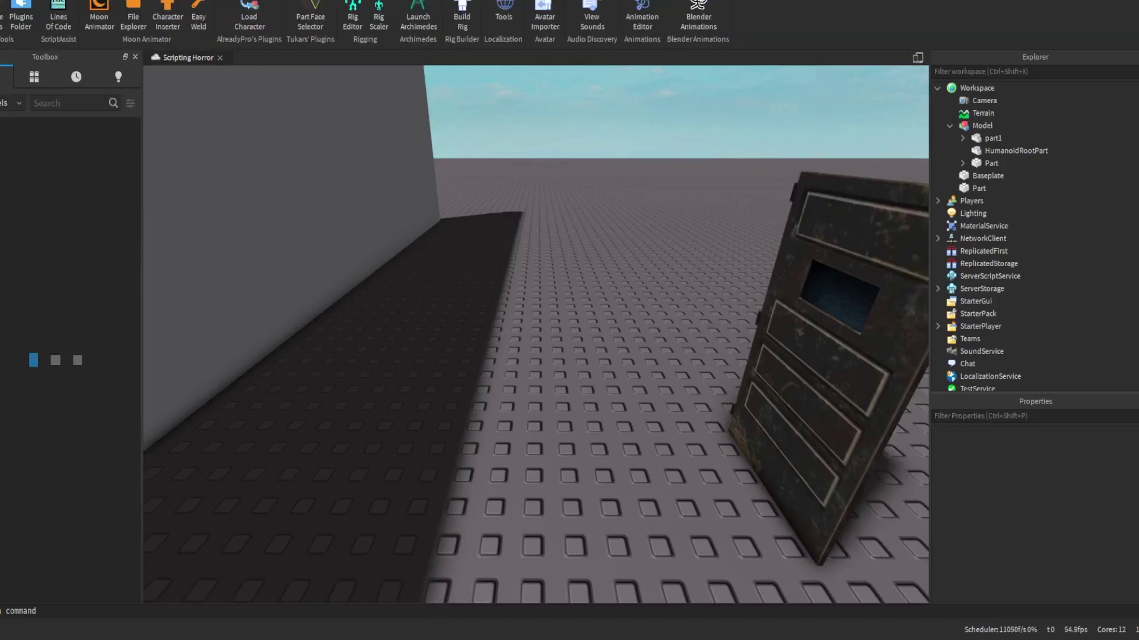
left_click(49, 102)
type("R")
left_click(18, 131)
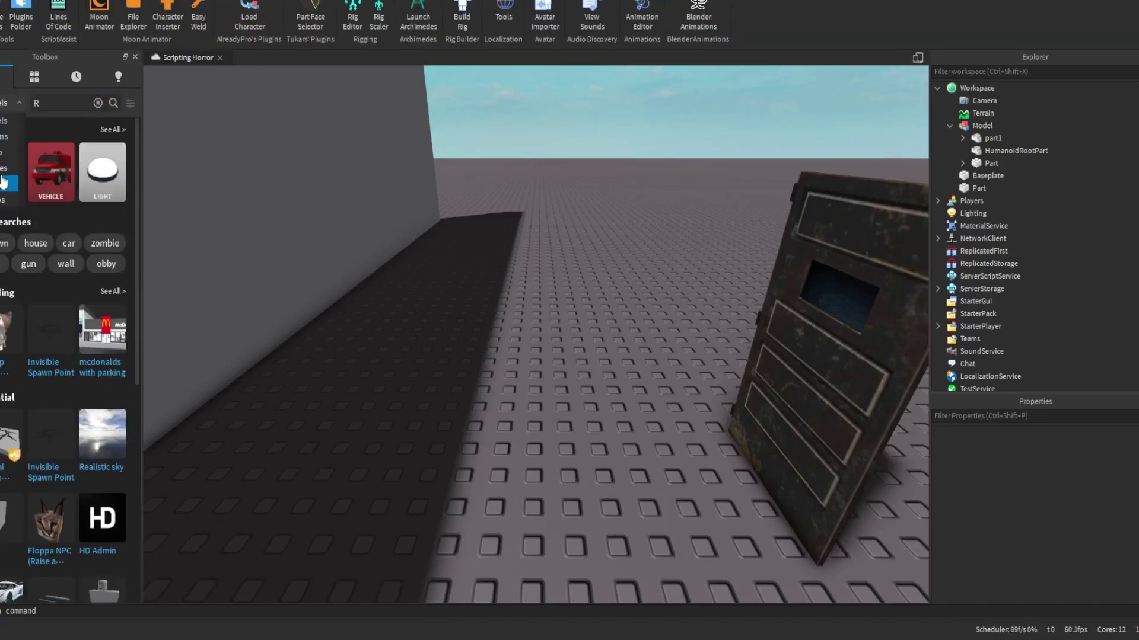
left_click(3, 137)
left_click(65, 103)
type("igging")
key("Return")
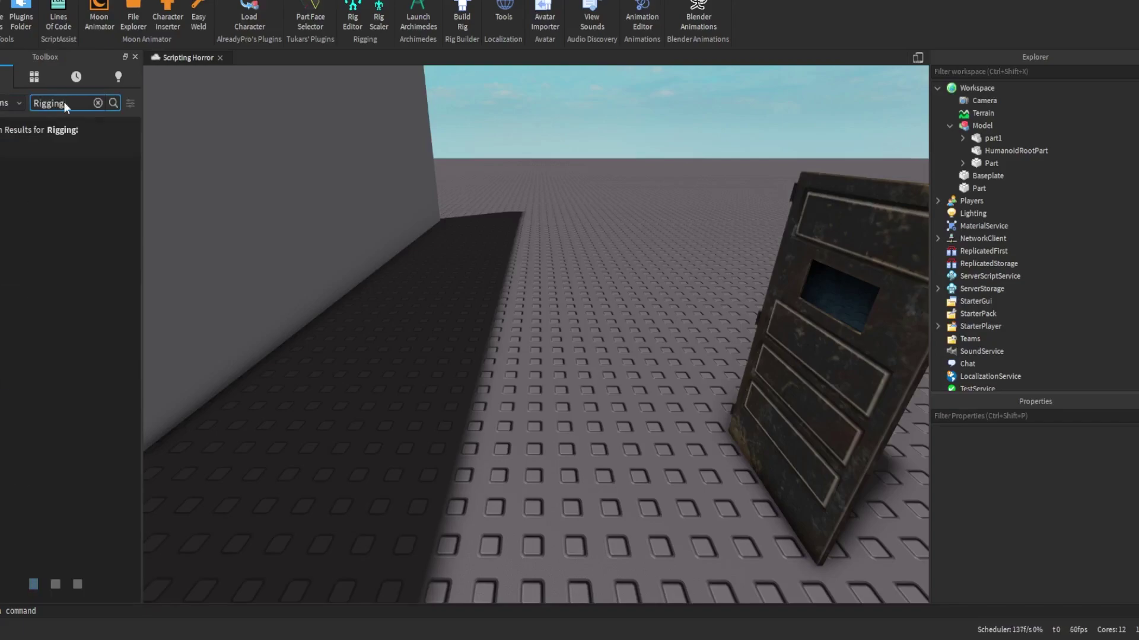
- View the details of the Rig Editor plugin in the search results and close them
right_click_drag(367, 331, 442, 338)
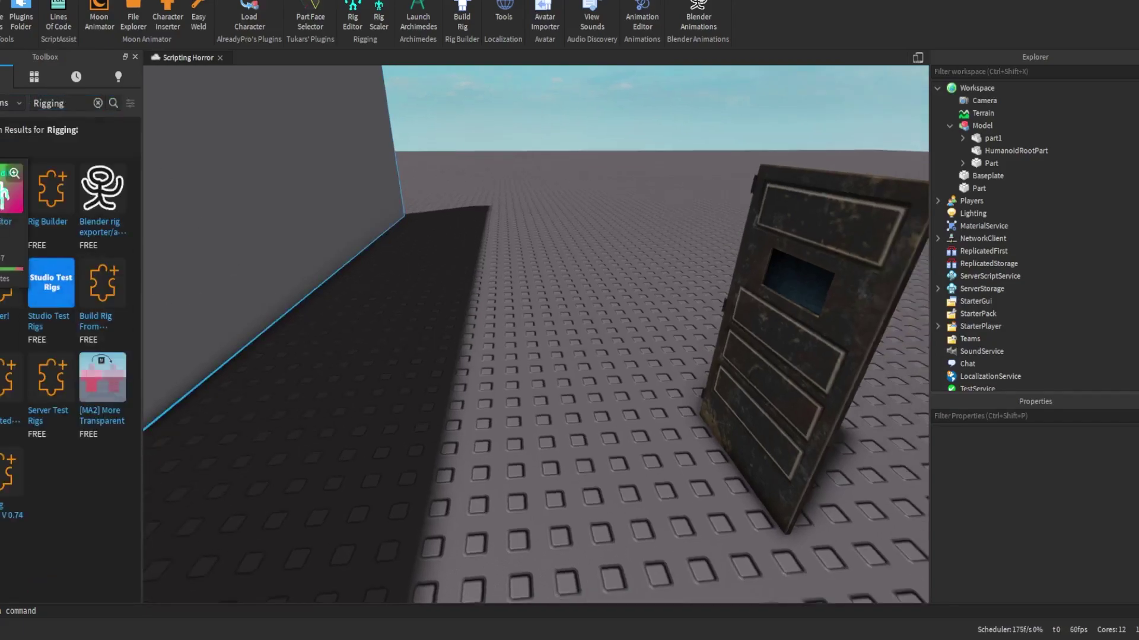
left_click(10, 190)
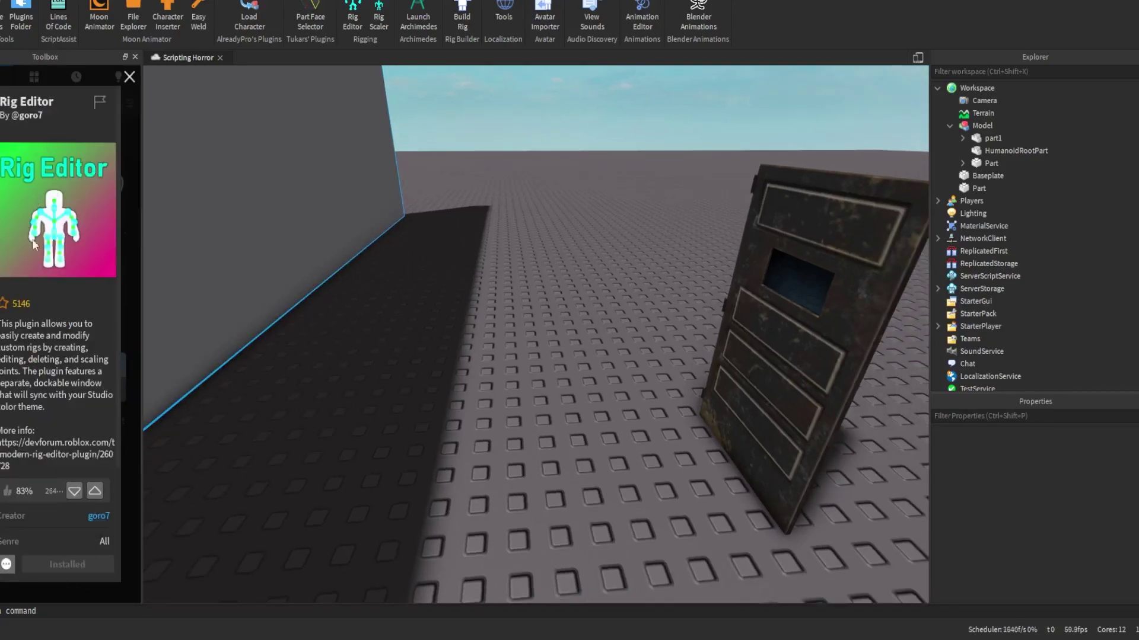
left_click(128, 78)
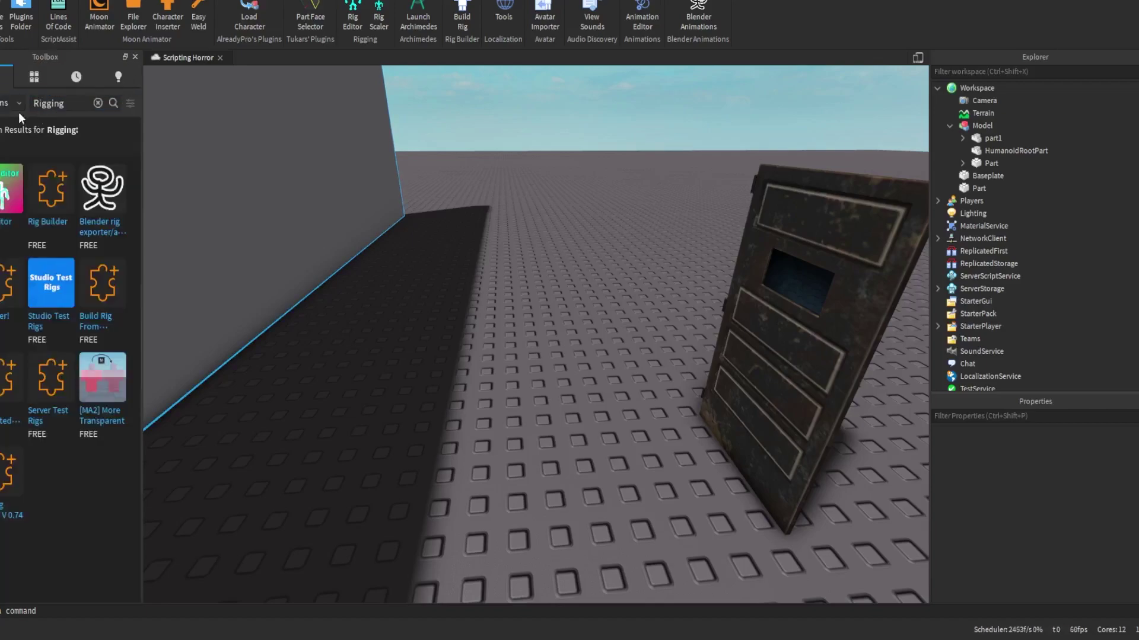
- Look through the rigging plugins found in the Toolbox, and close the Toolbox
left_click(156, 2)
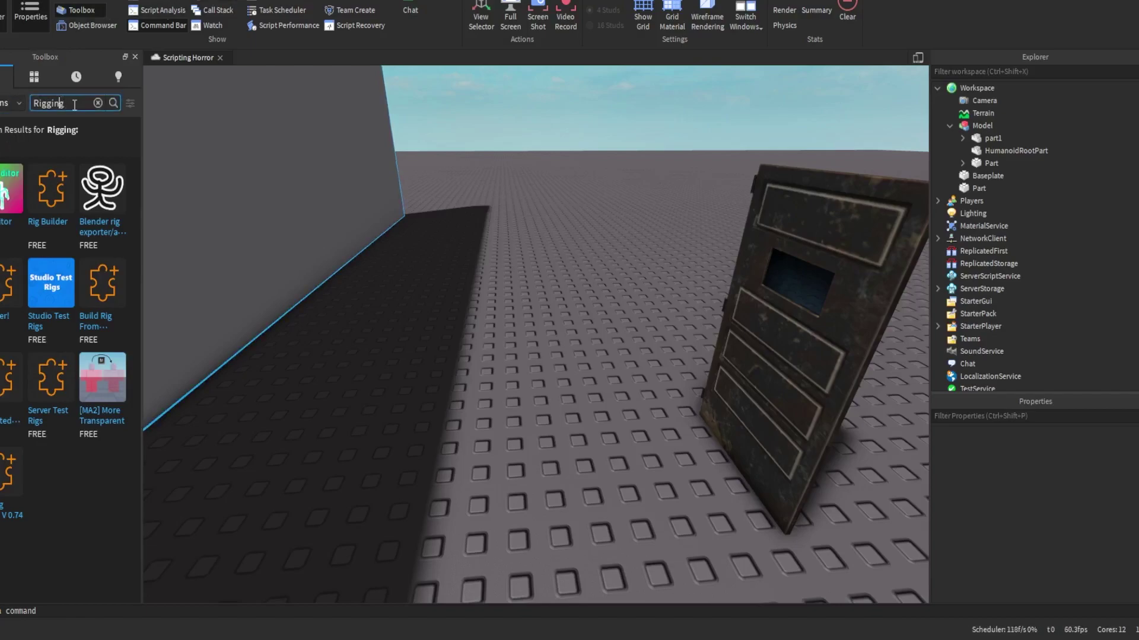
mouse_move(3, 185)
mouse_move(9, 475)
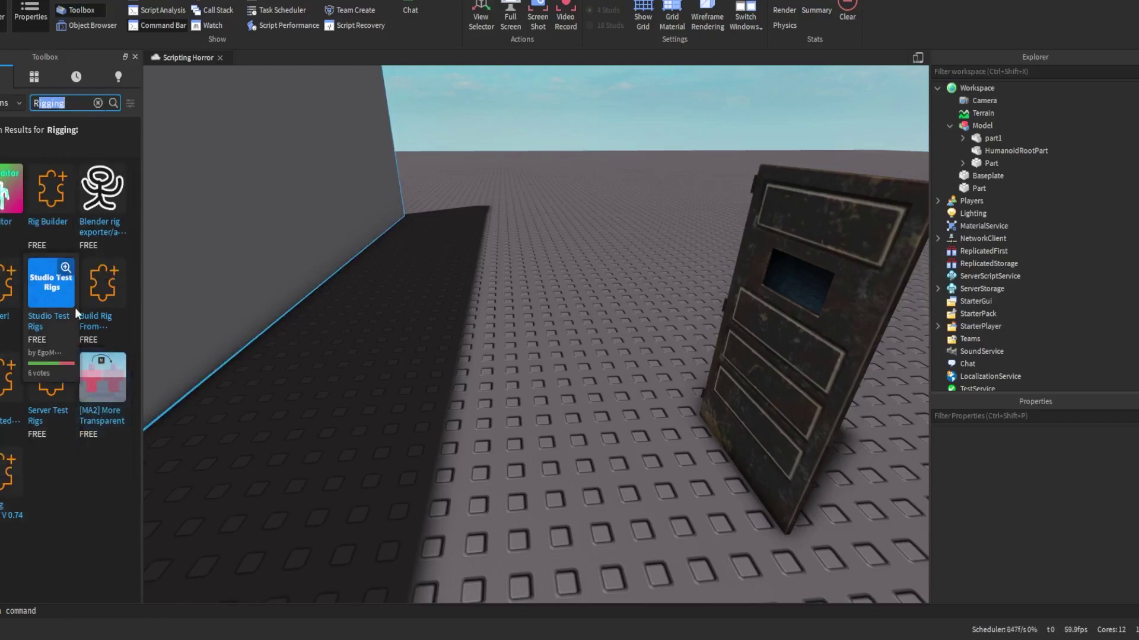
scroll(199, 386, "down", 2)
key("s")
key("d")
key("w")
key("a")
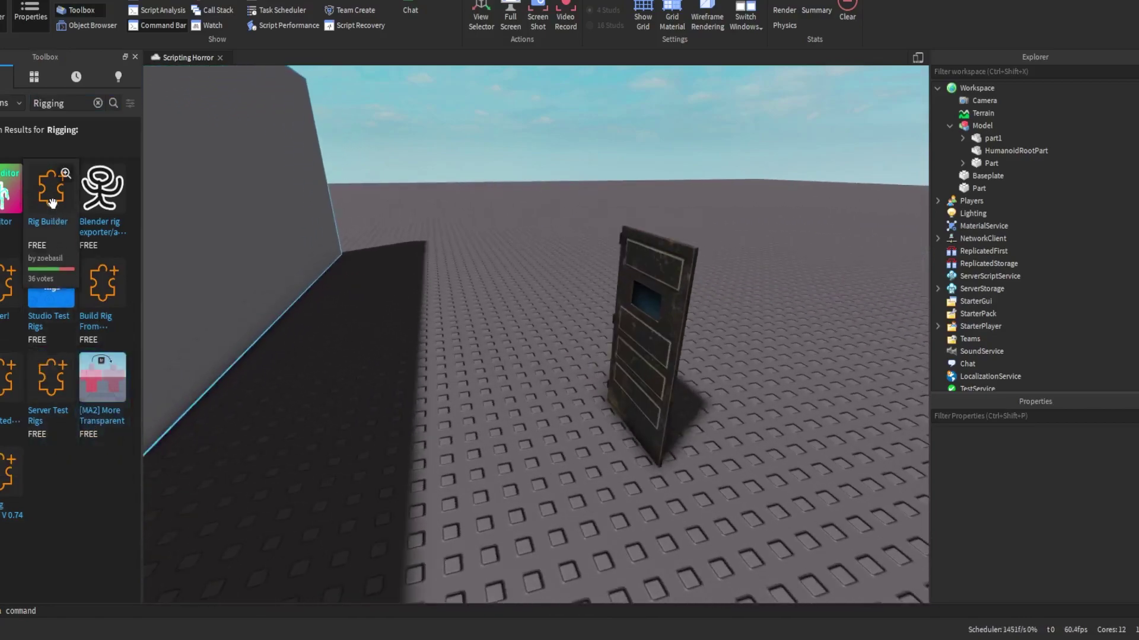
mouse_move(101, 195)
key("w")
key("a")
key("s")
key("d")
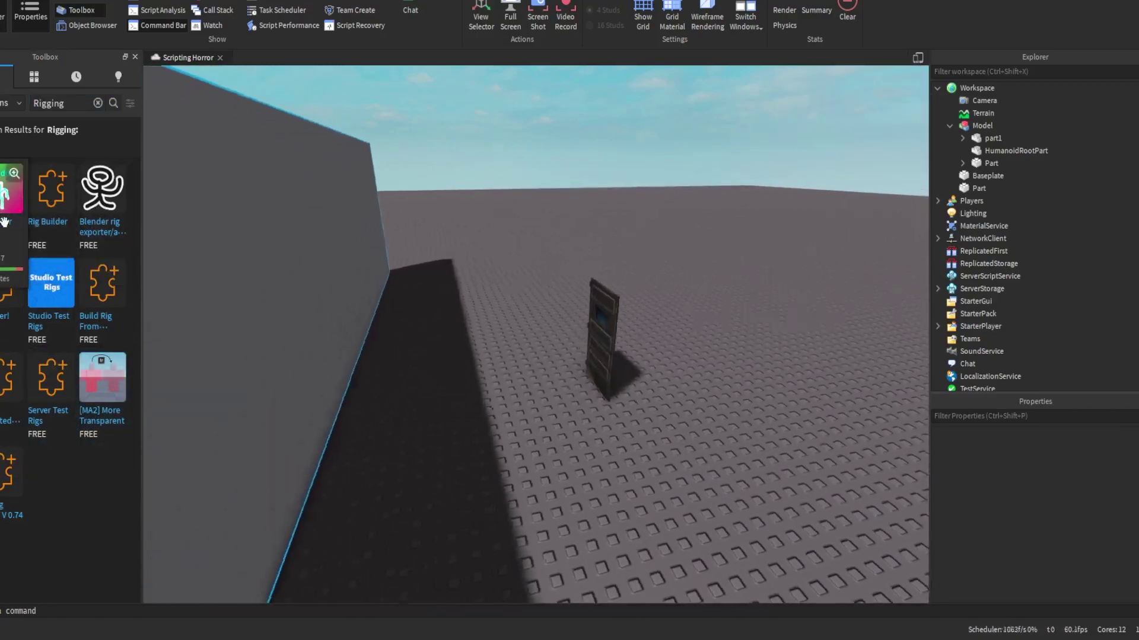
key("w")
key("a")
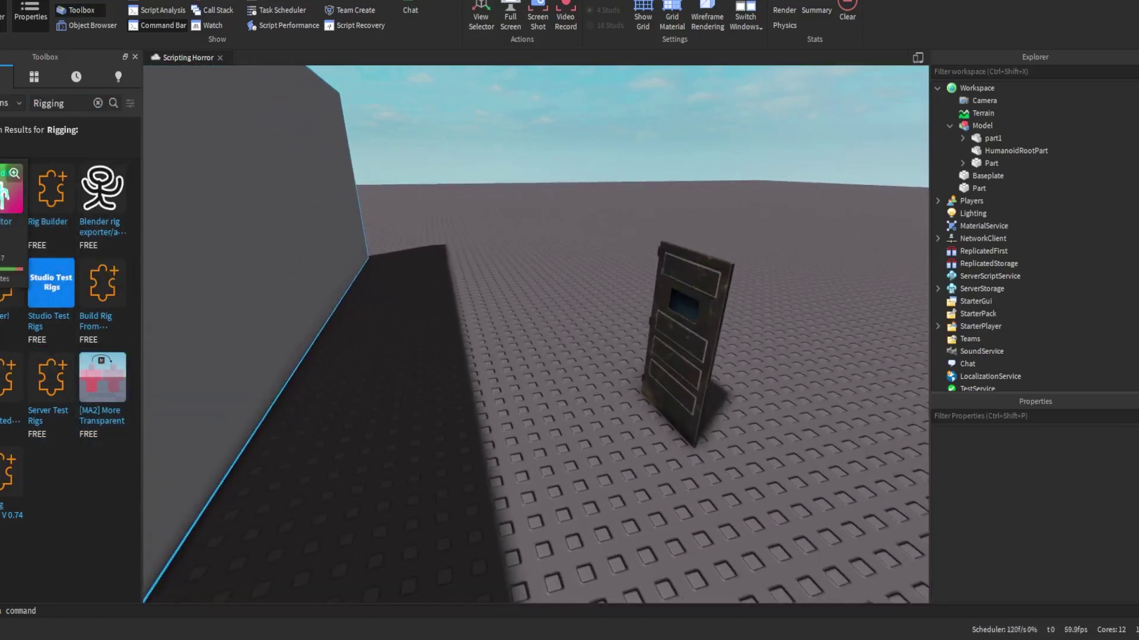
key("w")
left_click(135, 56)
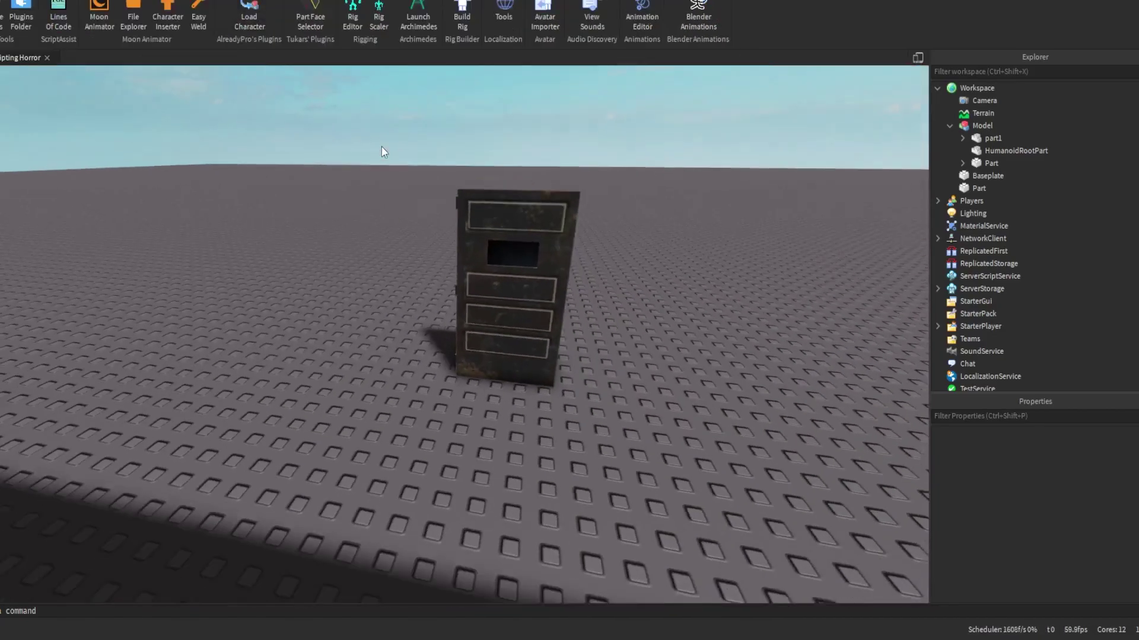
- Look through the installed plugins in Plugin Management and close it
key("w")
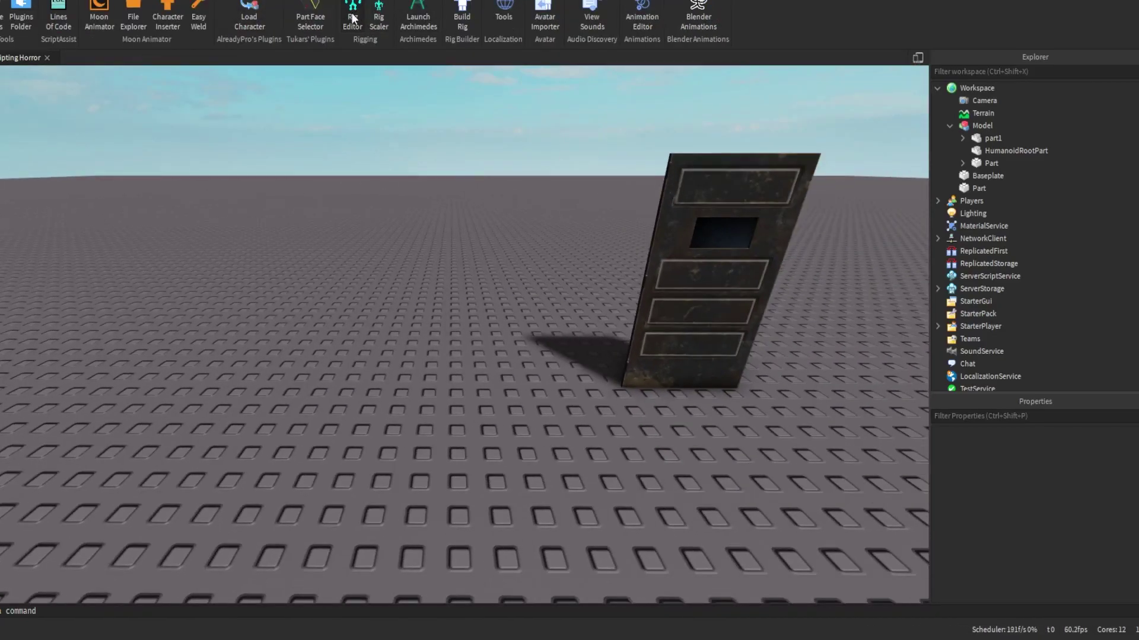
key("d")
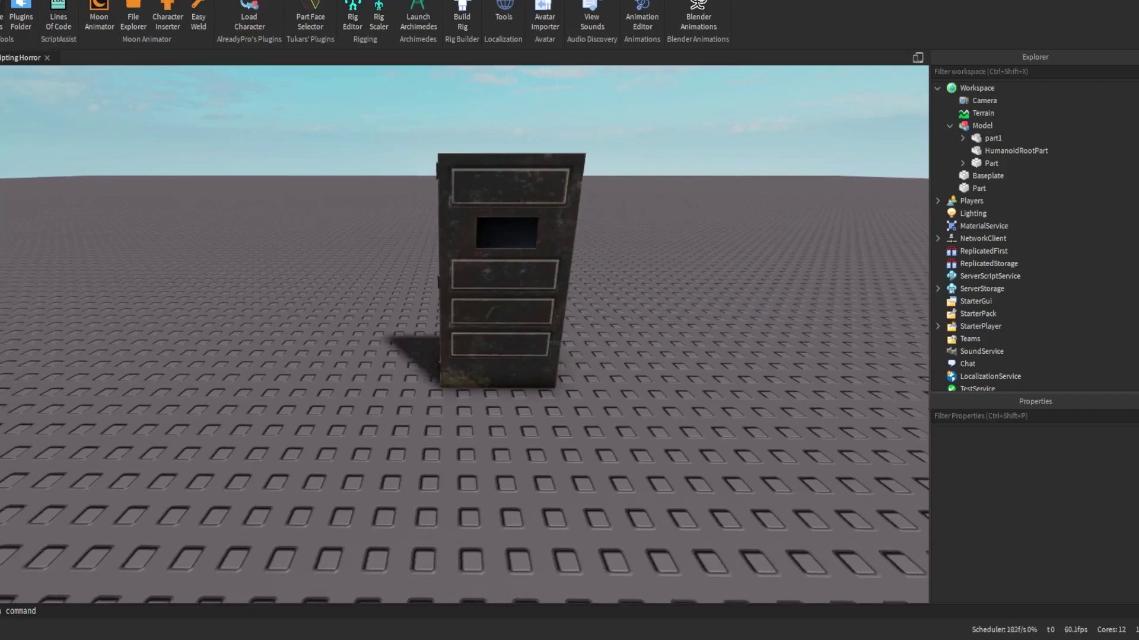
left_click(7, 18)
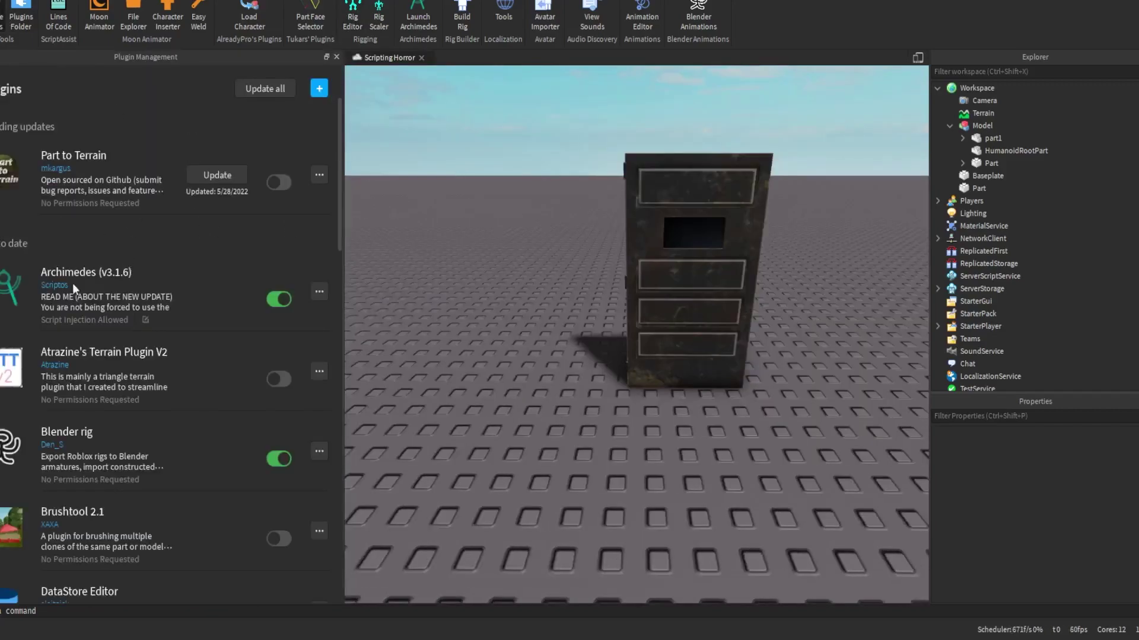
scroll(107, 268, "down", 4)
scroll(137, 255, "up", 4)
left_click(337, 58)
key("d")
right_click_drag(412, 161, 372, 41)
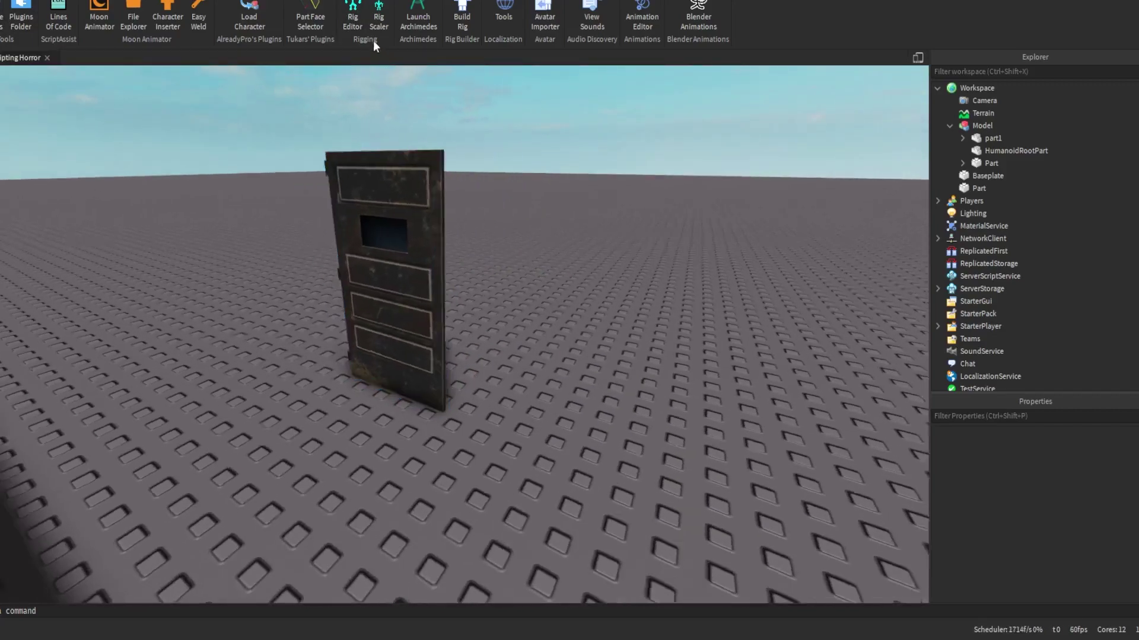
- Start the Rig Editor plugin and add a Humanoid to the door Model
left_click(358, 16)
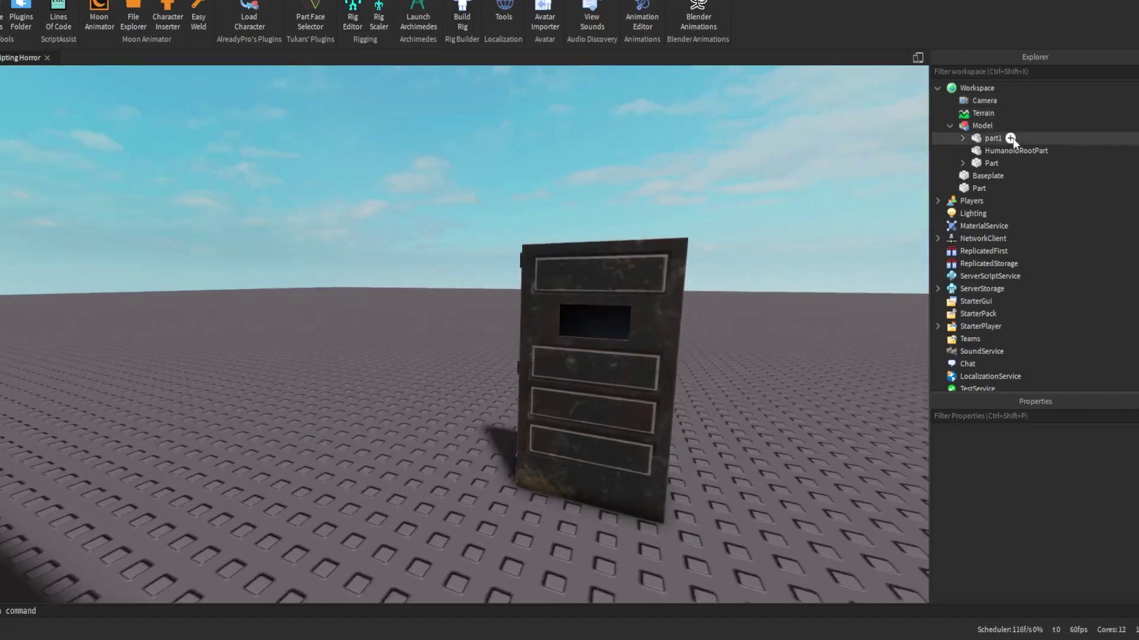
left_click(970, 126)
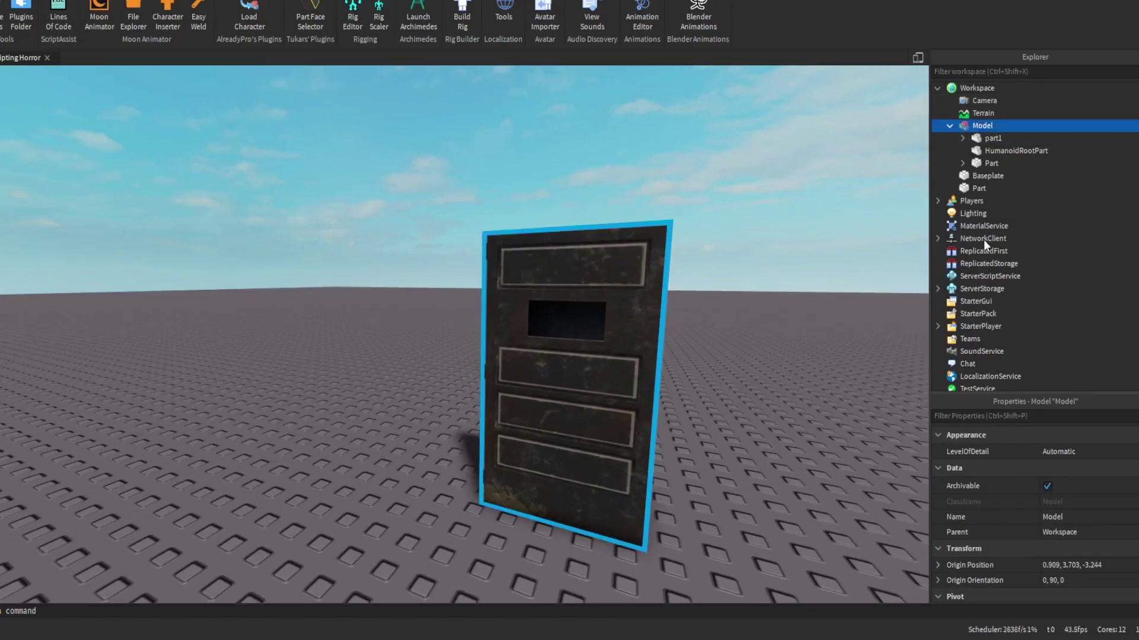
key("ctrl+z")
key("a")
right_click_drag(749, 223, 749, 223)
key("d")
key("s")
left_click(732, 223)
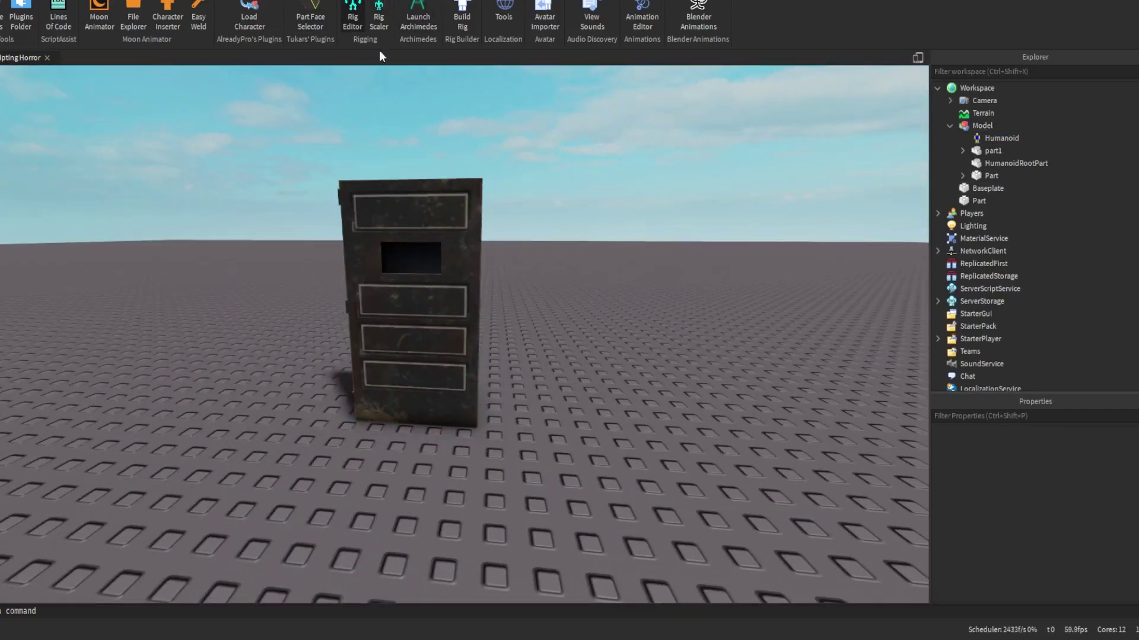
- Examine the door model in the viewport from several sides
key("w")
key("a")
right_click_drag(457, 342, 457, 341)
key("a")
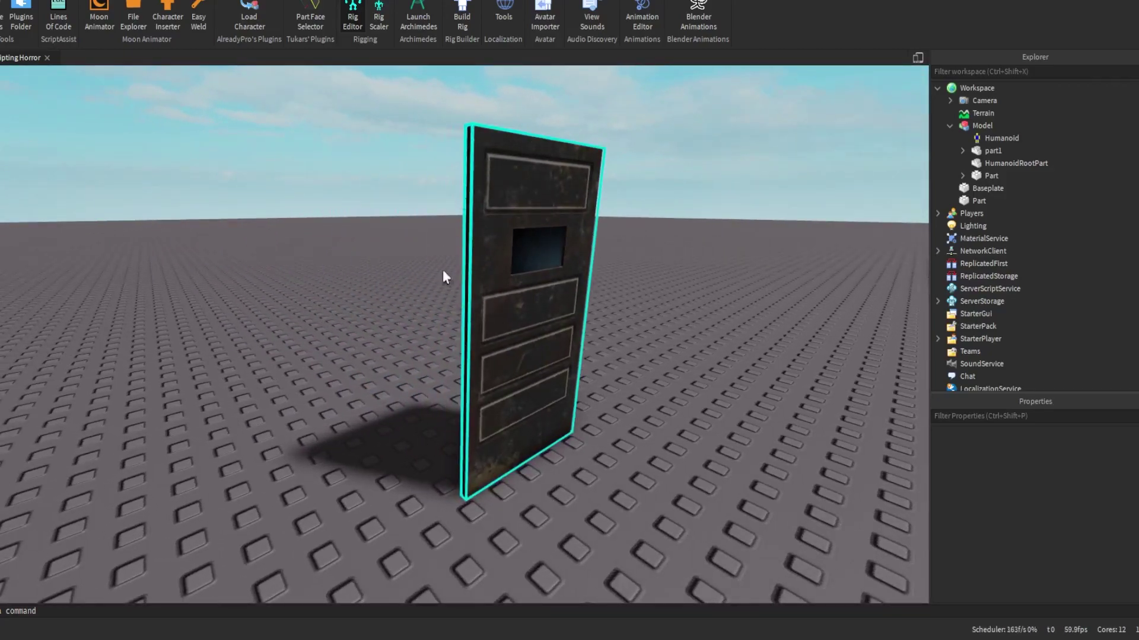
key("a")
right_click_drag(446, 418, 447, 417)
key("w")
key("s")
scroll(533, 373, "up", 3)
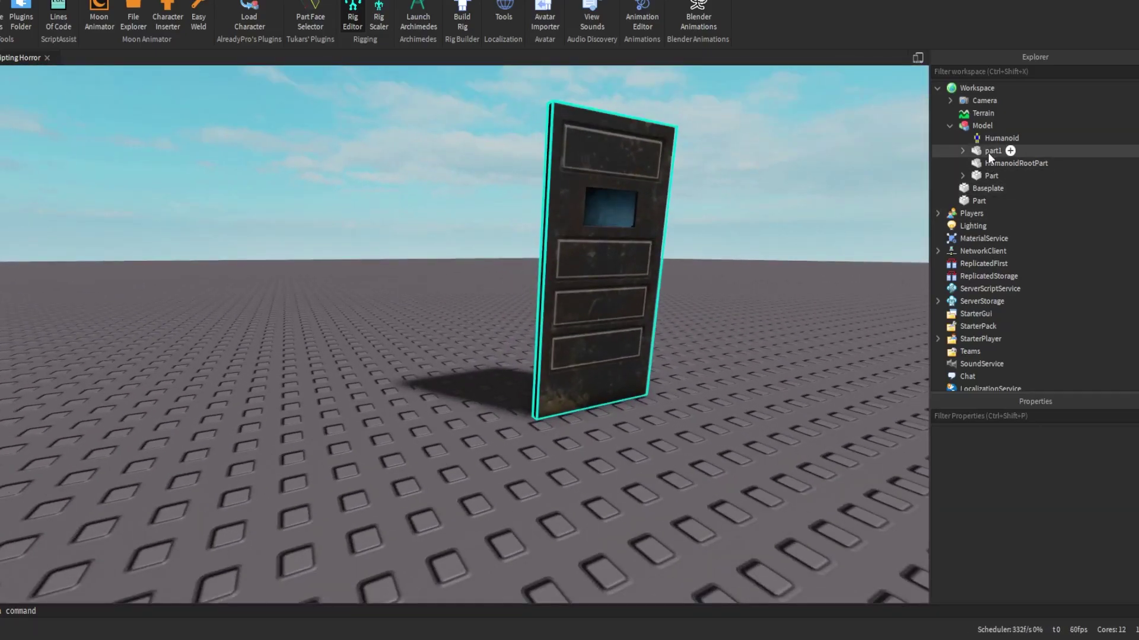
key("d")
right_click_drag(873, 176, 874, 175)
- Inspect the Part and part1 inside the door Model, reviewing part1's properties and its shape from several angles
left_click(985, 173)
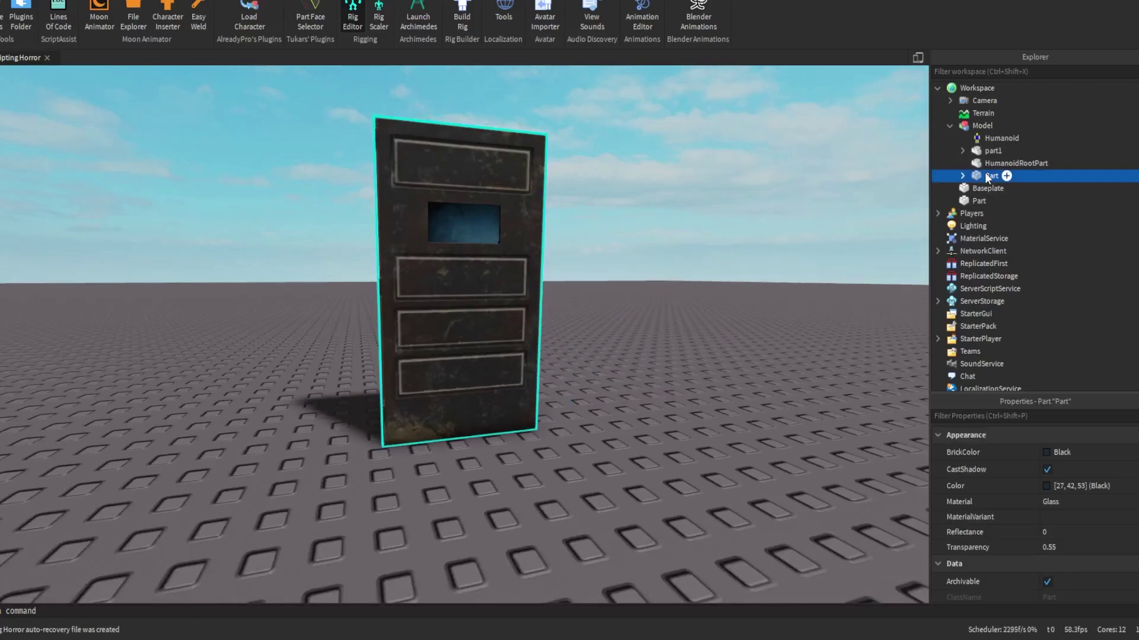
left_click(982, 151)
right_click_drag(794, 185, 794, 185)
key("a")
key("d")
right_click_drag(727, 256, 737, 219)
key("d")
key("d")
key("a")
key("d")
key("a")
key("d")
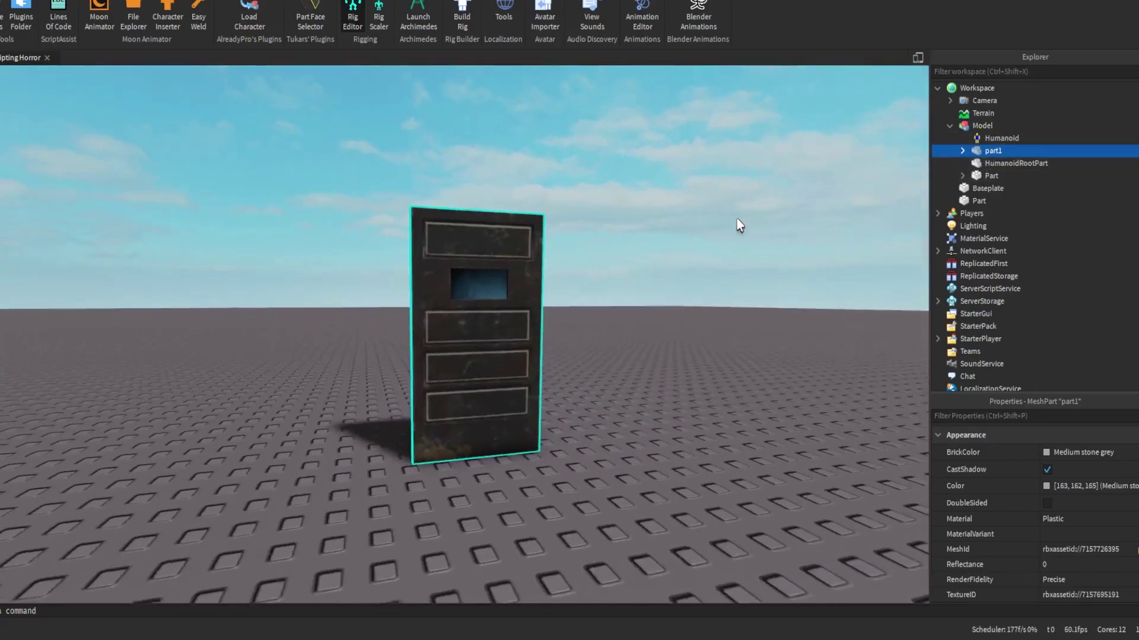
key("a")
scroll(1066, 503, "down", 6)
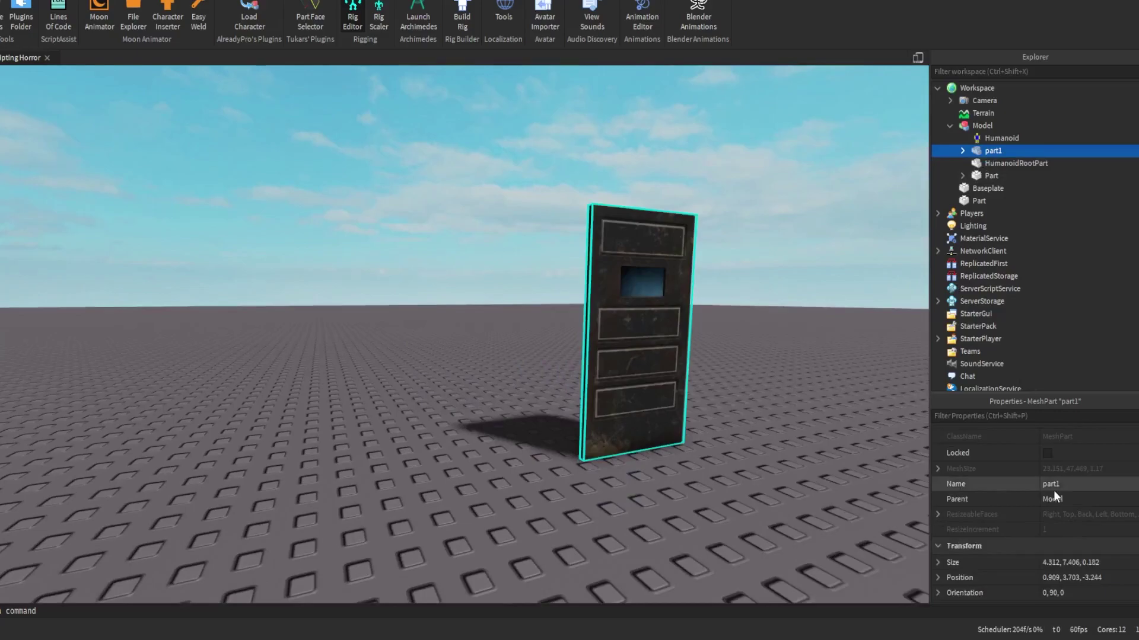
key("d")
right_click_drag(734, 255, 724, 258)
key("a")
key("a")
key("d")
key("w")
key("a")
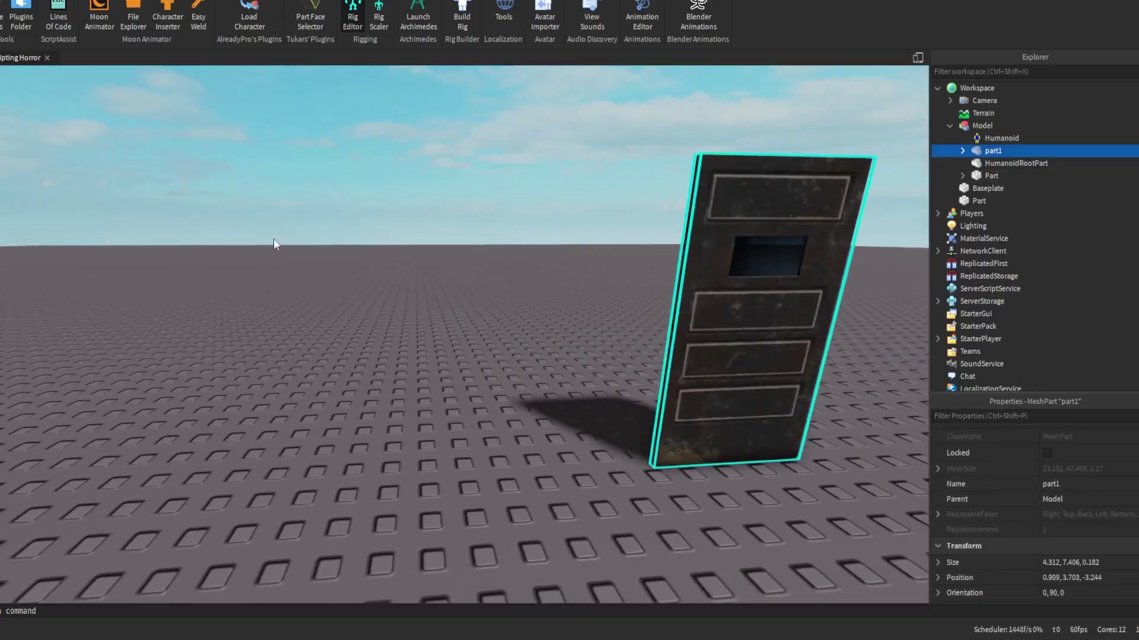
key("d")
- Join the HumanoidRootPart to the Part and to part1 inside the door Model with the Rig Editor
left_click(251, 274)
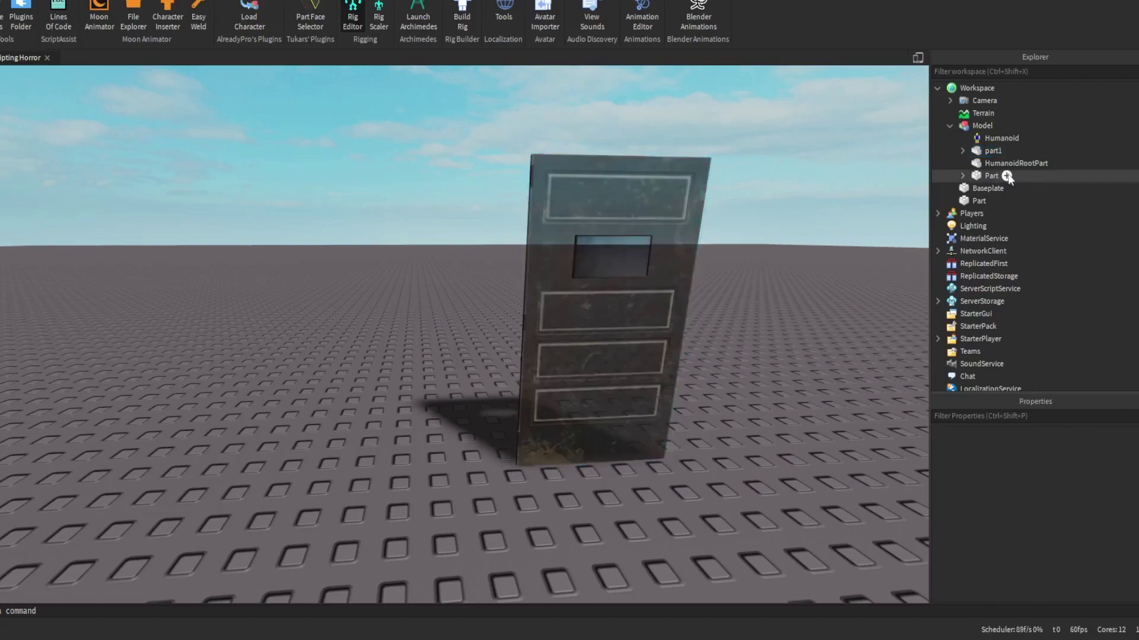
double_click(990, 164)
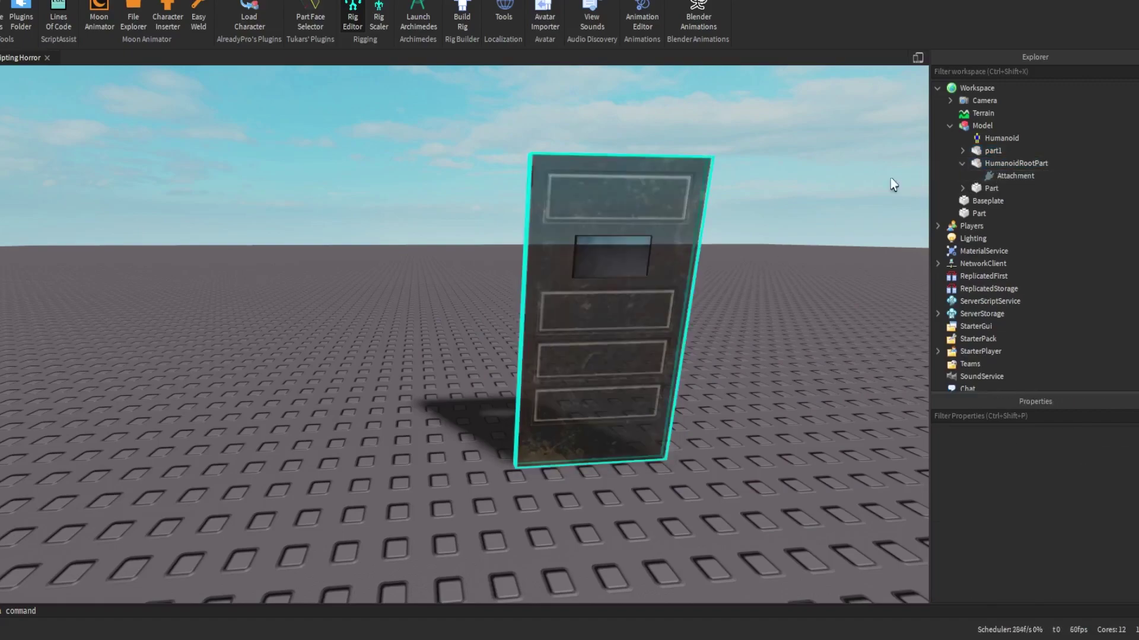
left_click(983, 187)
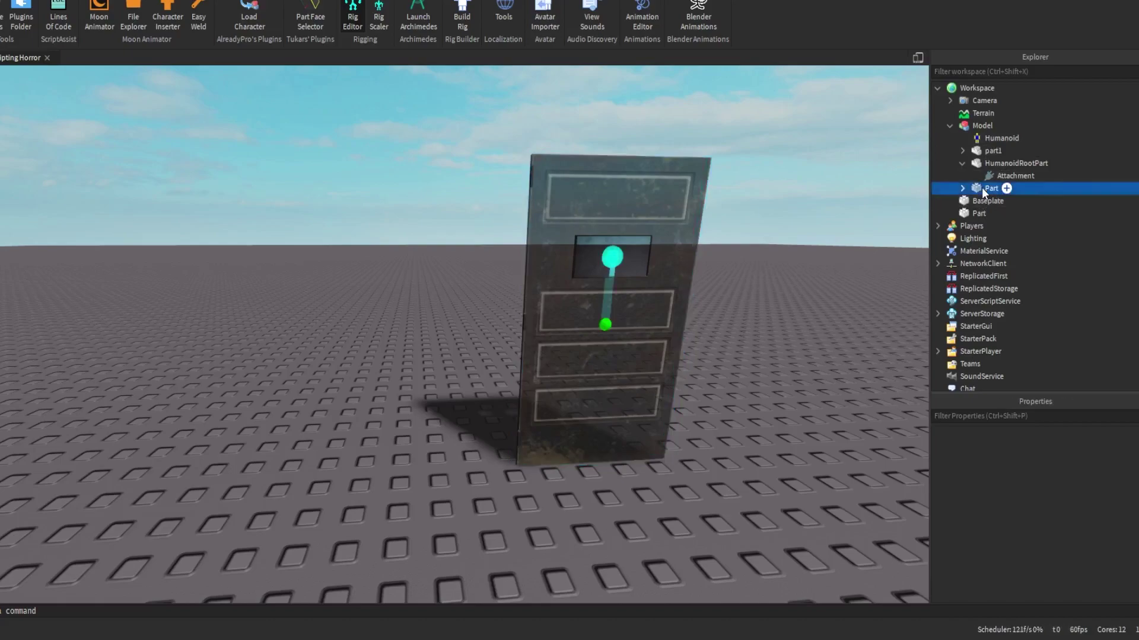
right_click_drag(841, 204, 835, 217)
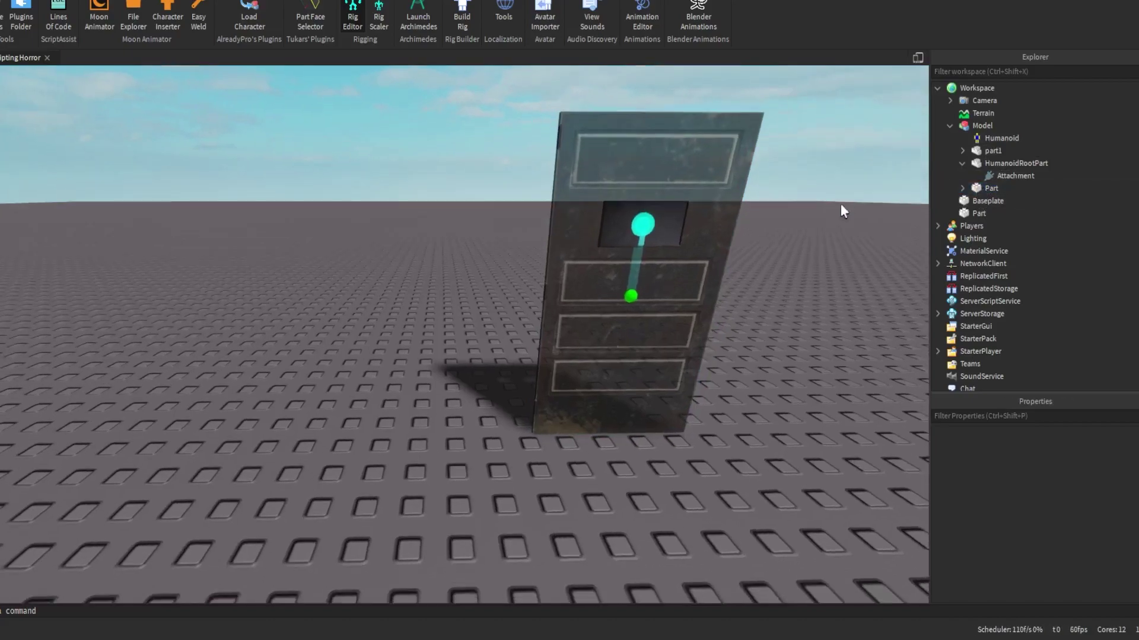
left_click(985, 164)
left_click(978, 151)
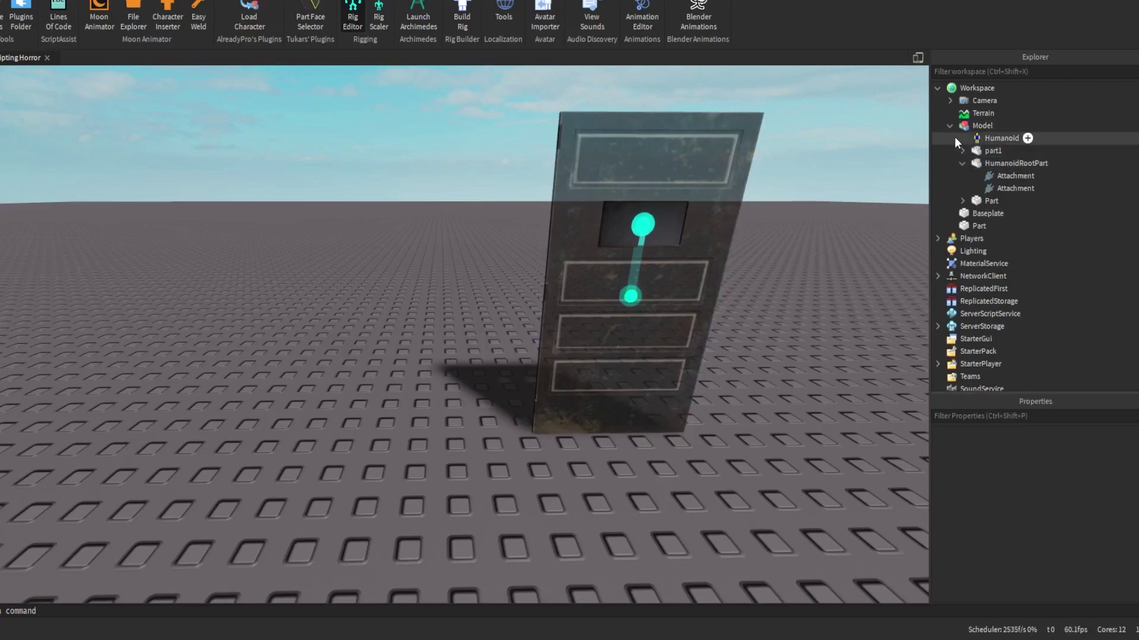
- Turn off the Rig Editor and select the door Model
right_click_drag(863, 145, 397, 140)
left_click(353, 19)
right_click_drag(408, 186, 410, 191)
left_click(513, 264)
right_click_drag(514, 264, 479, 92)
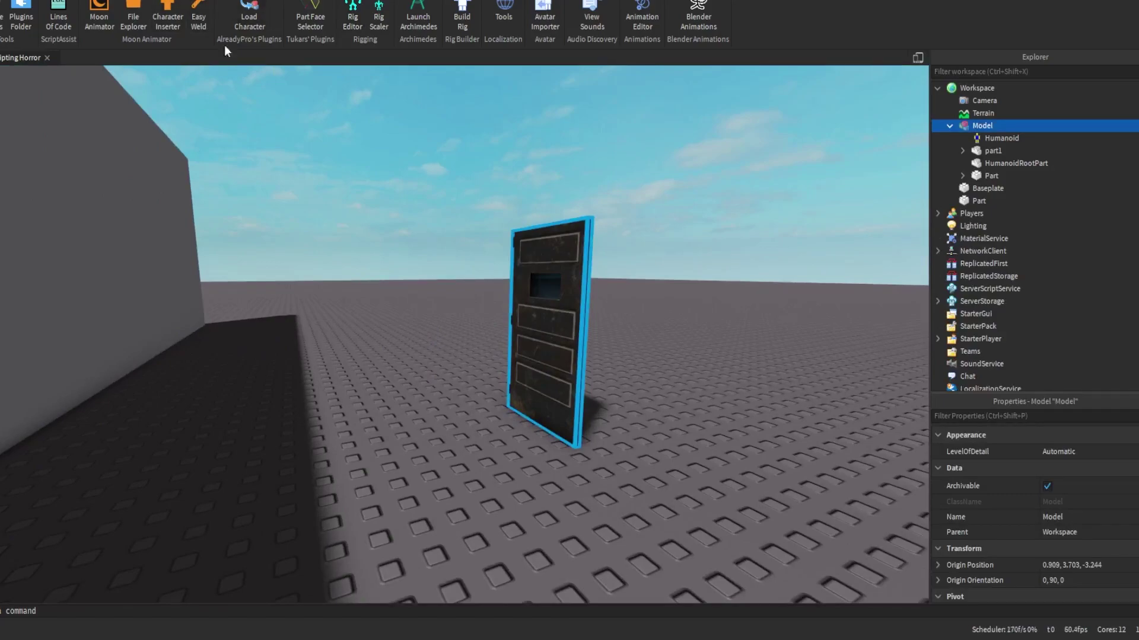
- Open the Animation Editor on the door Model and create an animation with a name beginning "DoorS"
left_click(632, 17)
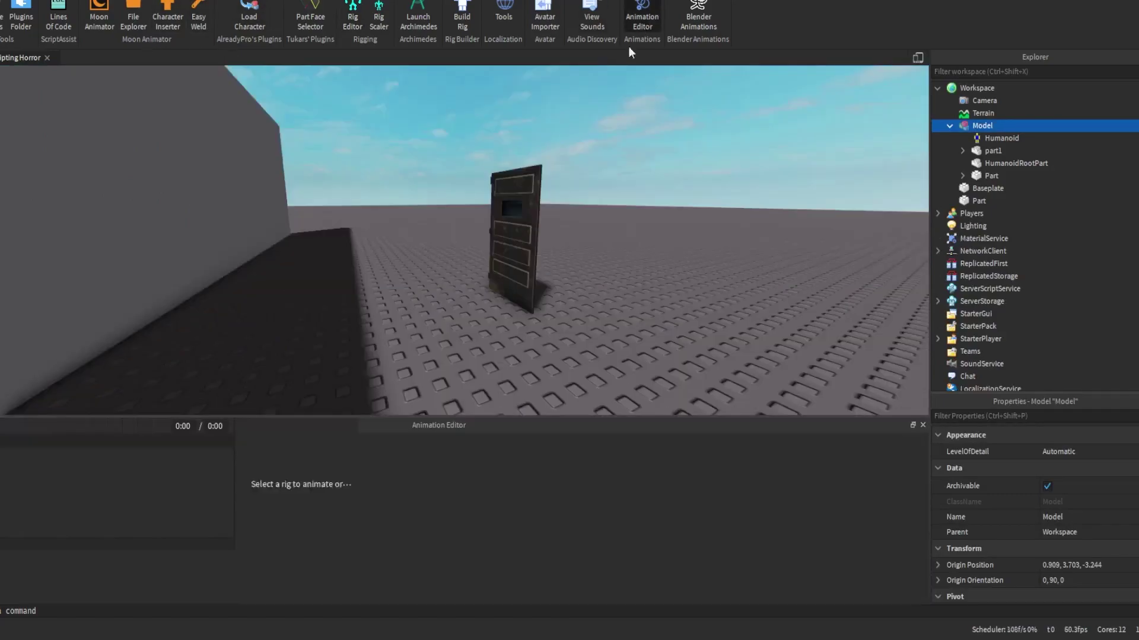
left_click(501, 244)
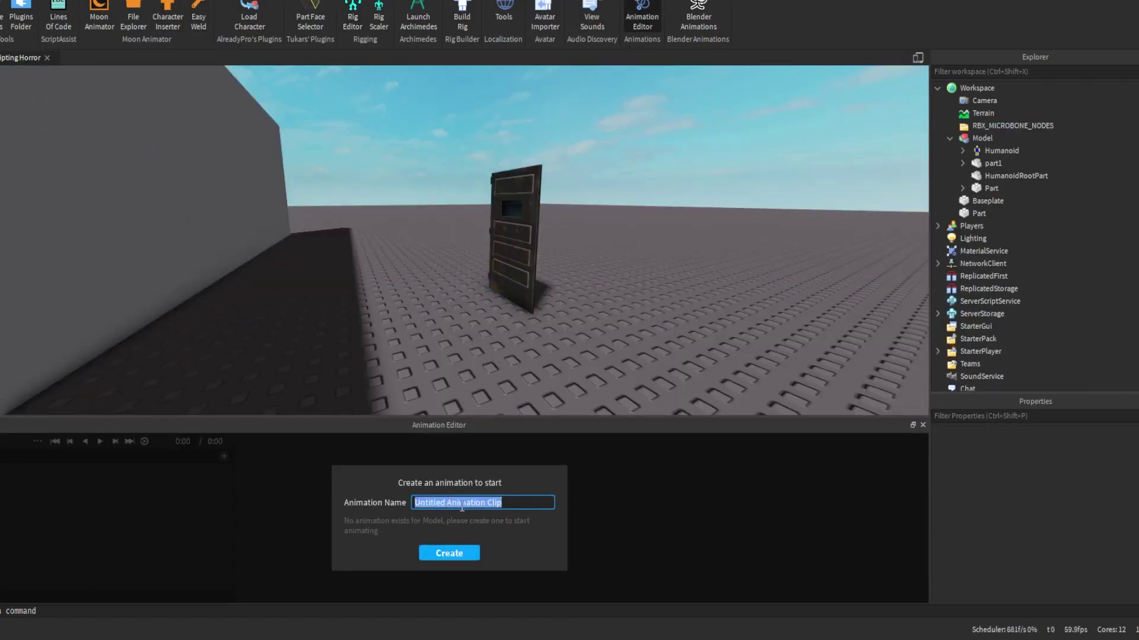
type("DoorS")
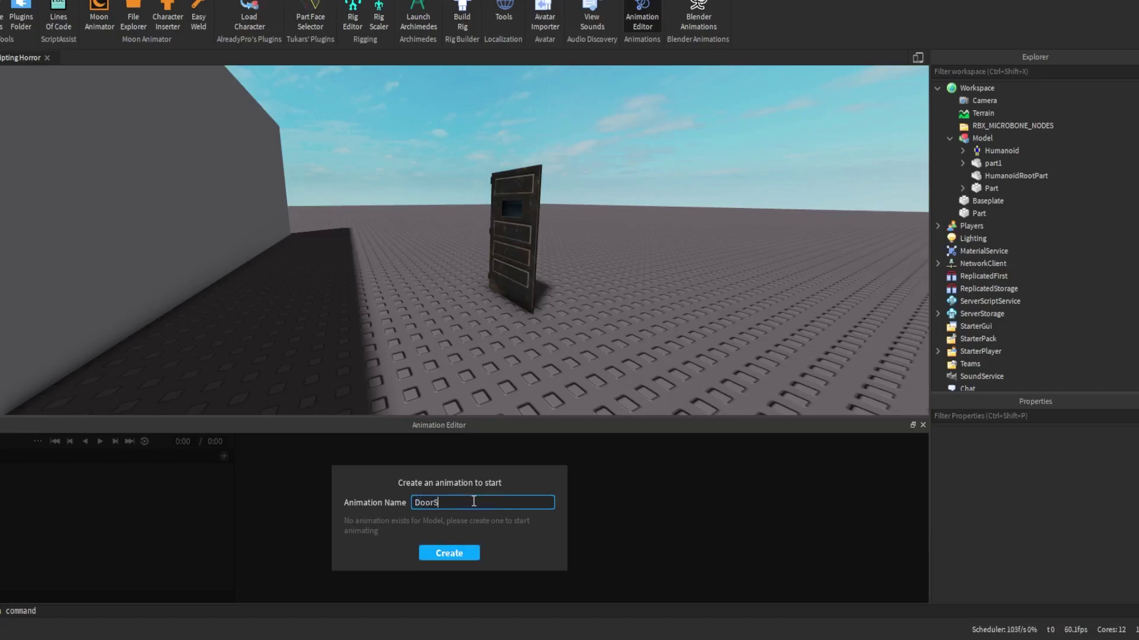
key("Return")
- Try rotating the door mesh about the red axis at 0:00, and undo the rotation
left_click(515, 264)
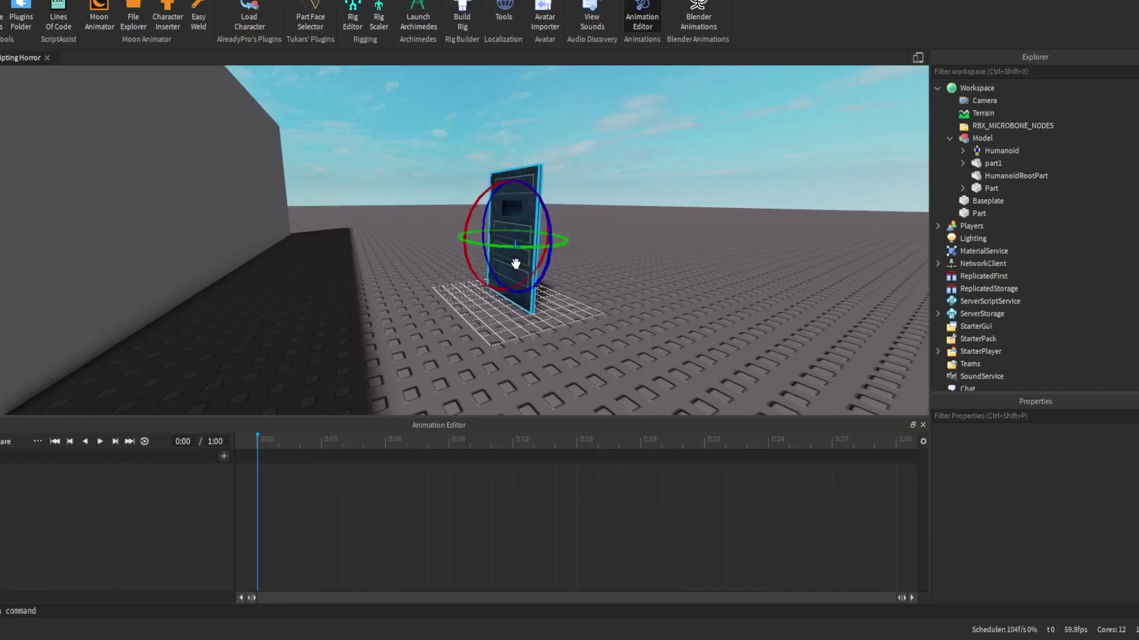
right_click_drag(516, 264, 544, 261)
key("w")
left_click_drag(436, 221, 414, 330)
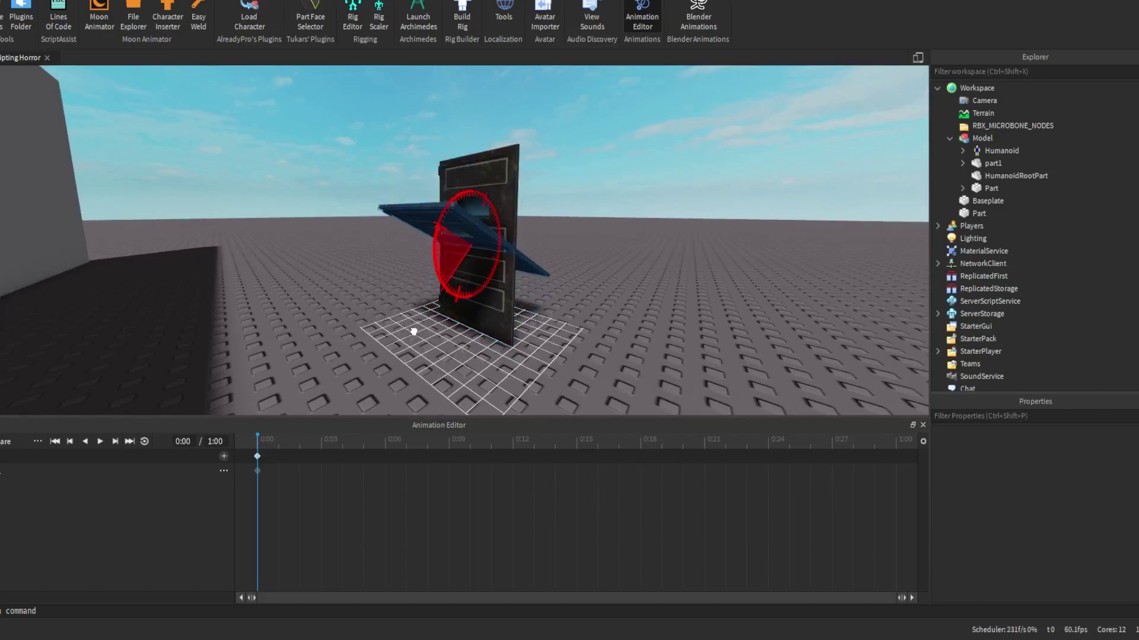
key("ctrl+z")
- Clear the TextureID and MeshId of the HumanoidRootPart
right_click_drag(631, 282, 610, 283)
key("d")
left_click(991, 166)
left_click(991, 174)
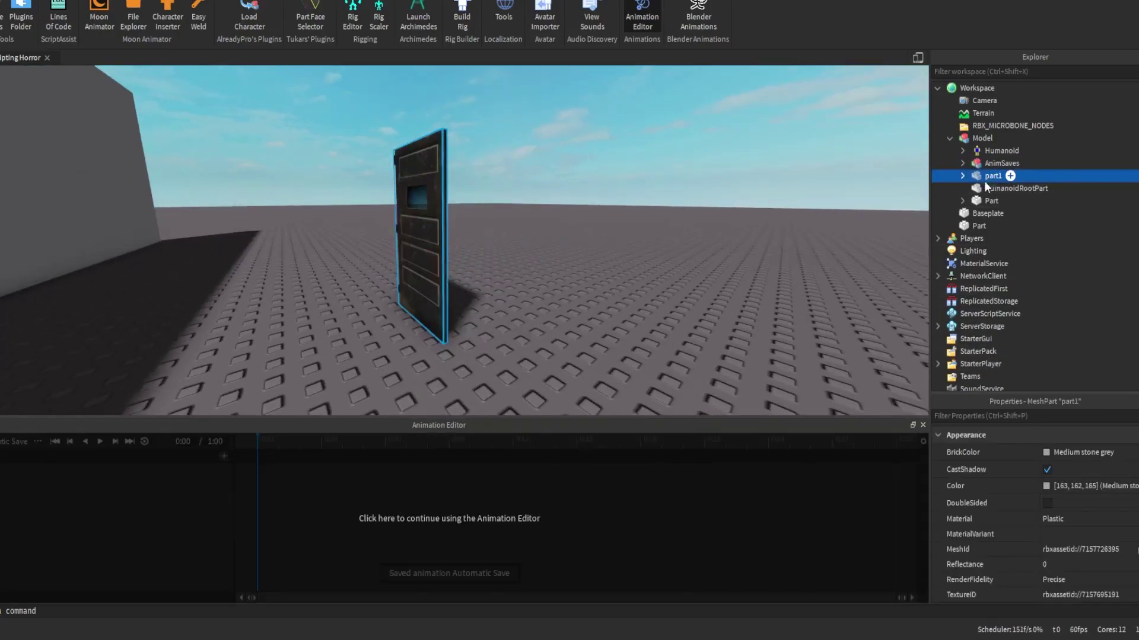
scroll(1087, 516, "down", 2)
left_click(1071, 545)
key("BackSpace")
key("Return")
left_click(1056, 502)
key("BackSpace")
key("Return")
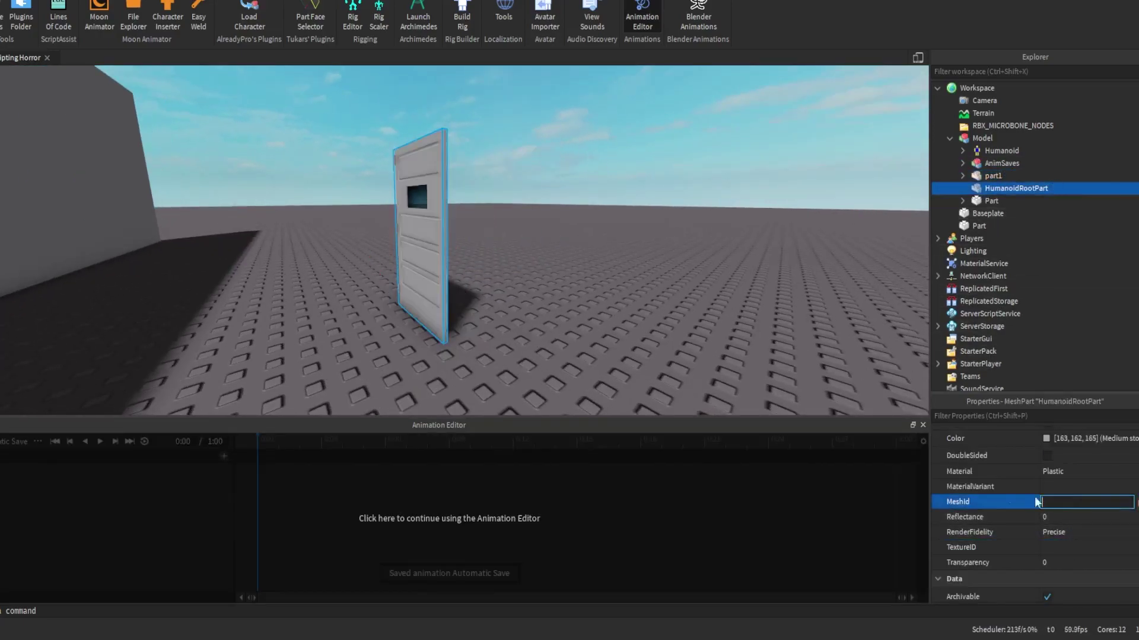
- Set the HumanoidRootPart's Transparency to 1 and close the Animation Editor
key("d")
left_click(1077, 564)
type("1")
key("Return")
right_click_drag(830, 380, 808, 370)
key("w")
key("a")
left_click(922, 426)
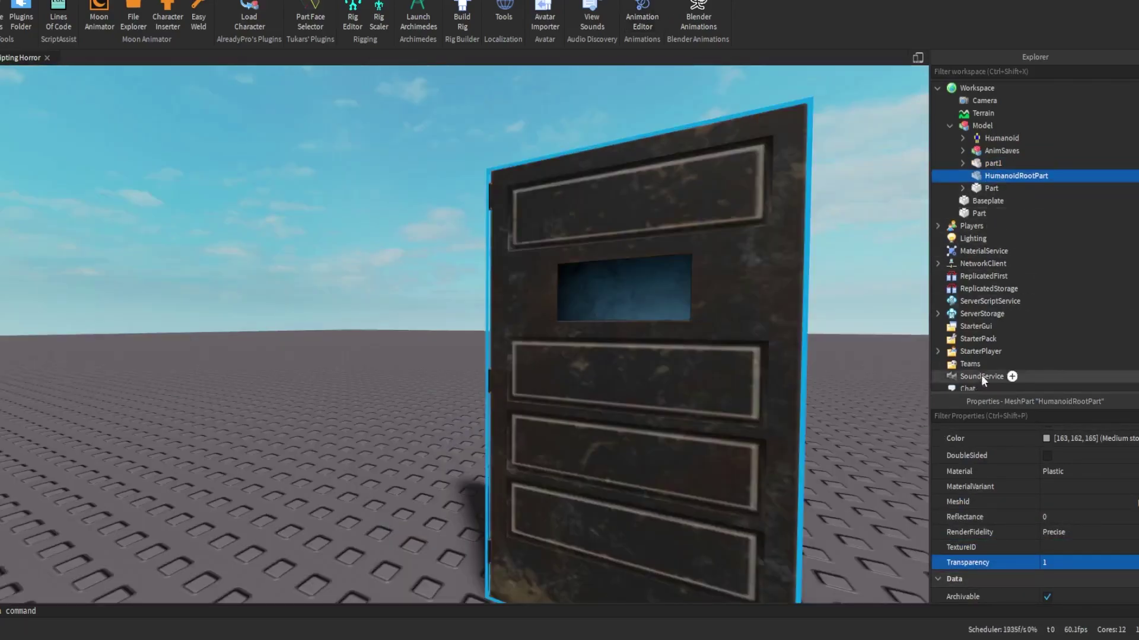
- Reopen the Animation Editor for the door Model
key("w")
right_click_drag(729, 418, 525, 322)
key("s")
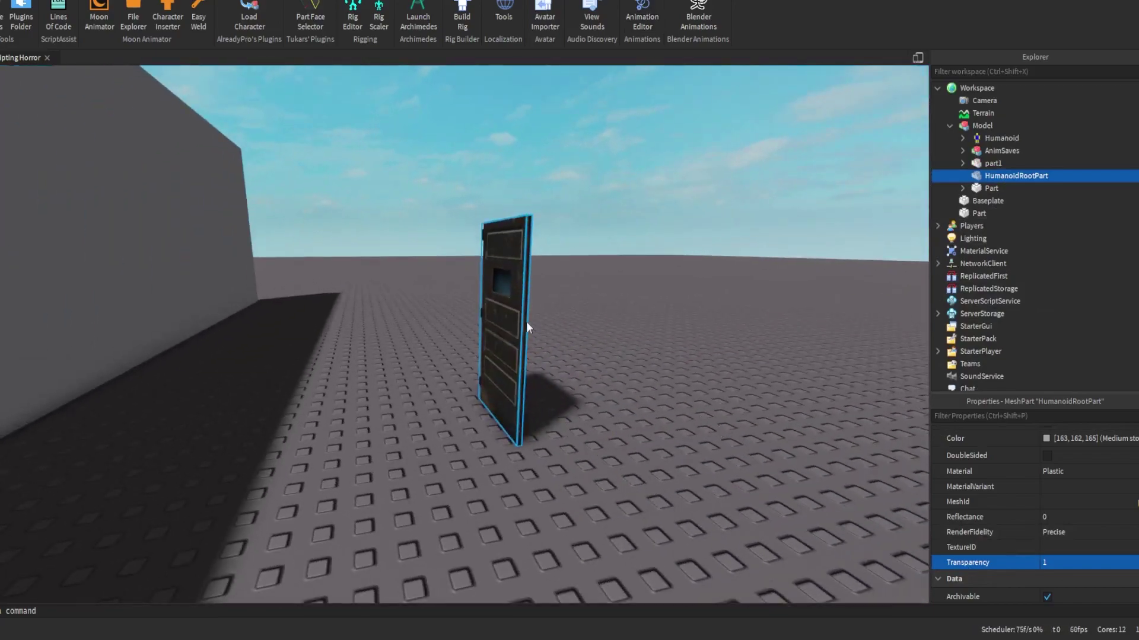
key("d")
key("a")
left_click(645, 33)
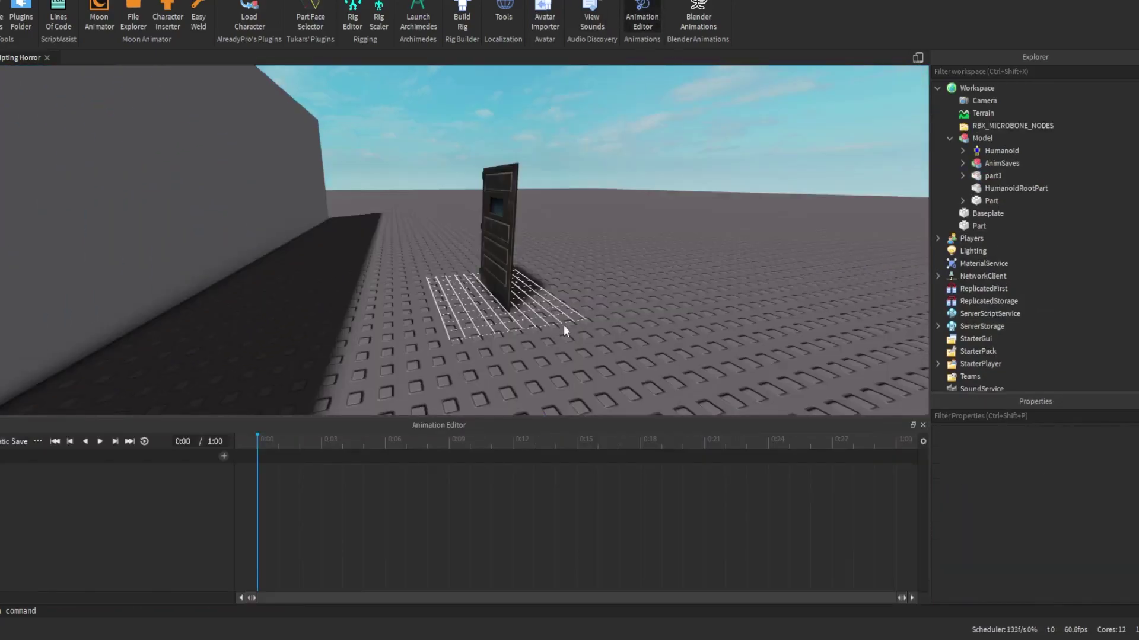
- Try rotating the door mesh again in the animation, and undo the rotation
left_click(527, 312)
left_click_drag(464, 274, 546, 261)
key("ctrl+z")
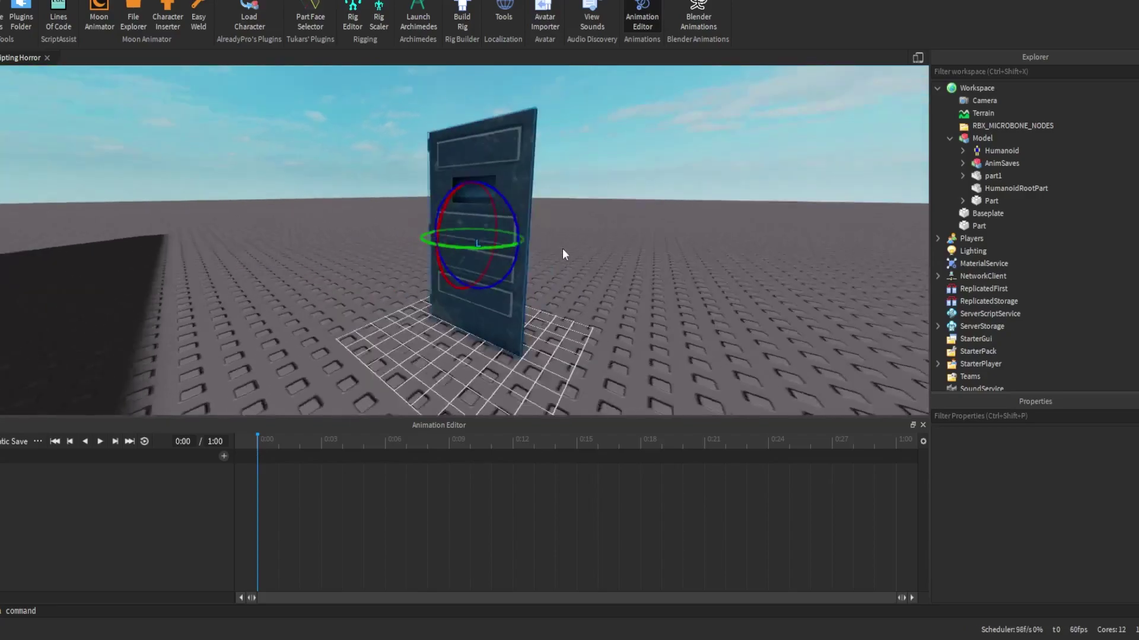
- Add animation tracks for both door parts and select the two tracks together
right_click_drag(562, 249, 650, 244)
key("w")
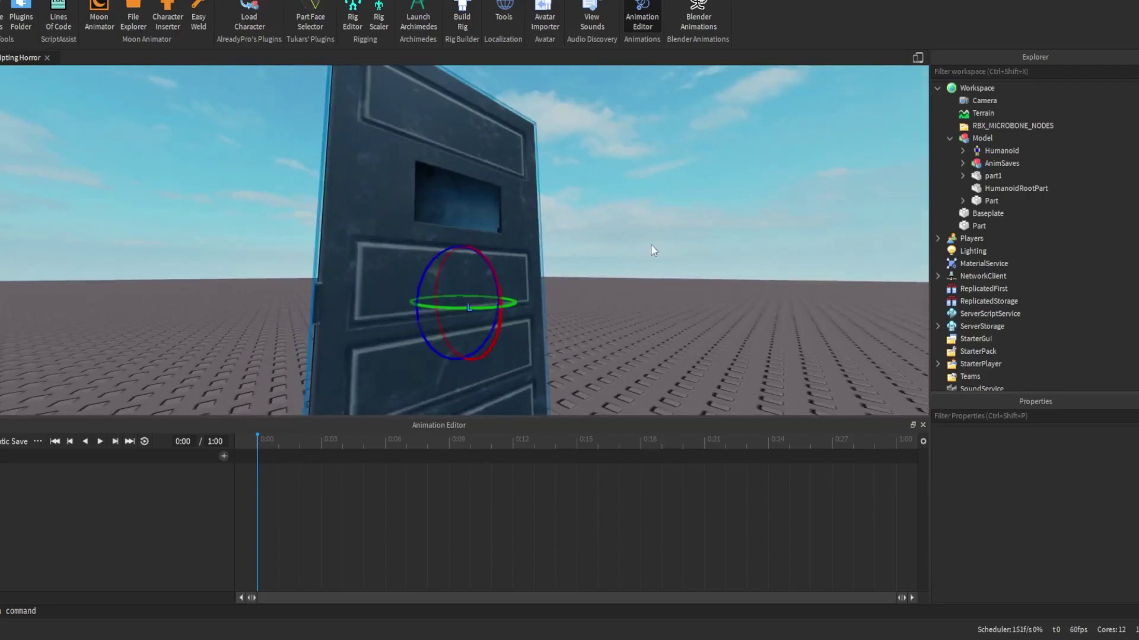
key("s")
right_click_drag(753, 223, 24, 431)
key("w")
key("d")
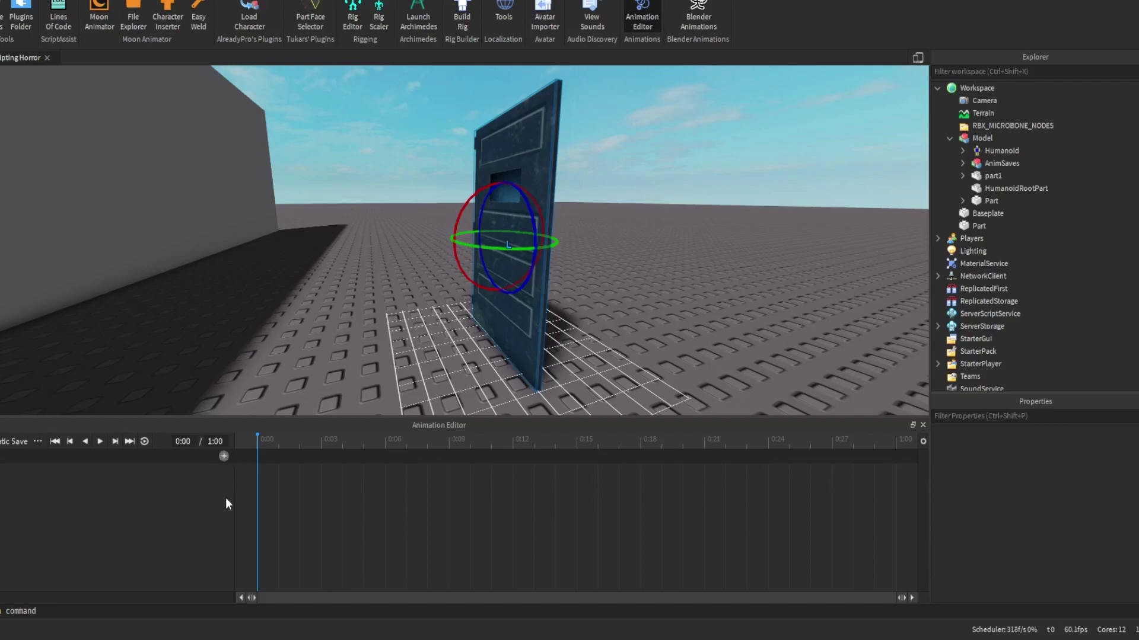
left_click(65, 474)
left_click(62, 486, "ctrl")
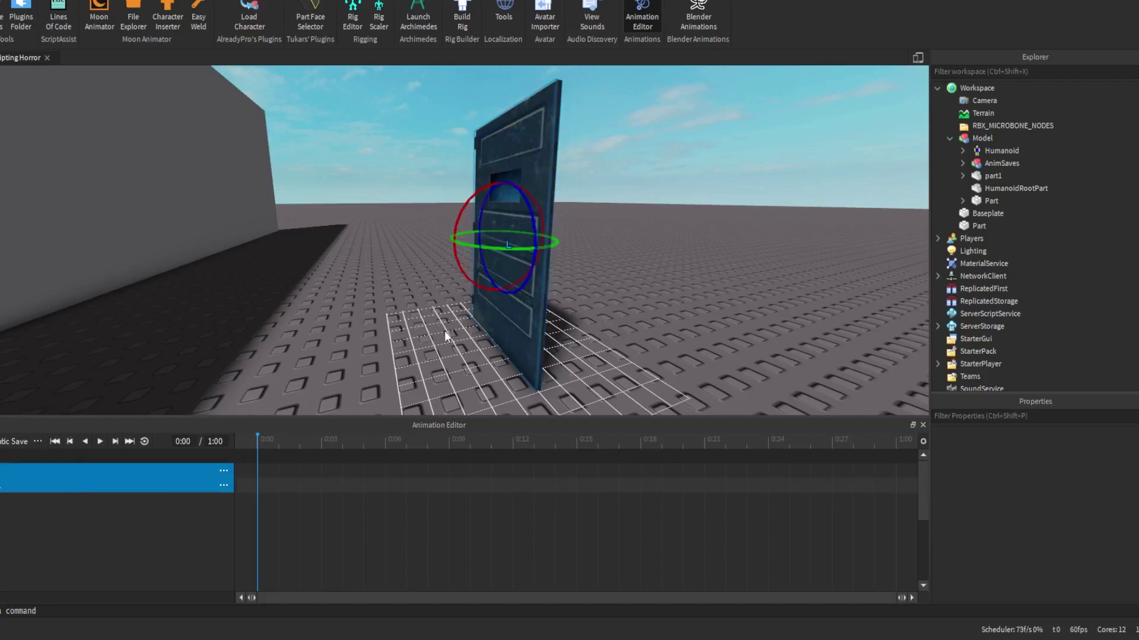
- Switch the animation manipulator from rotating to moving the selected door parts
key("s")
key("d")
right_click_drag(444, 330, 539, 337)
key("s")
key("w")
key("ctrl+2")
key("w")
right_click_drag(544, 183, 542, 198)
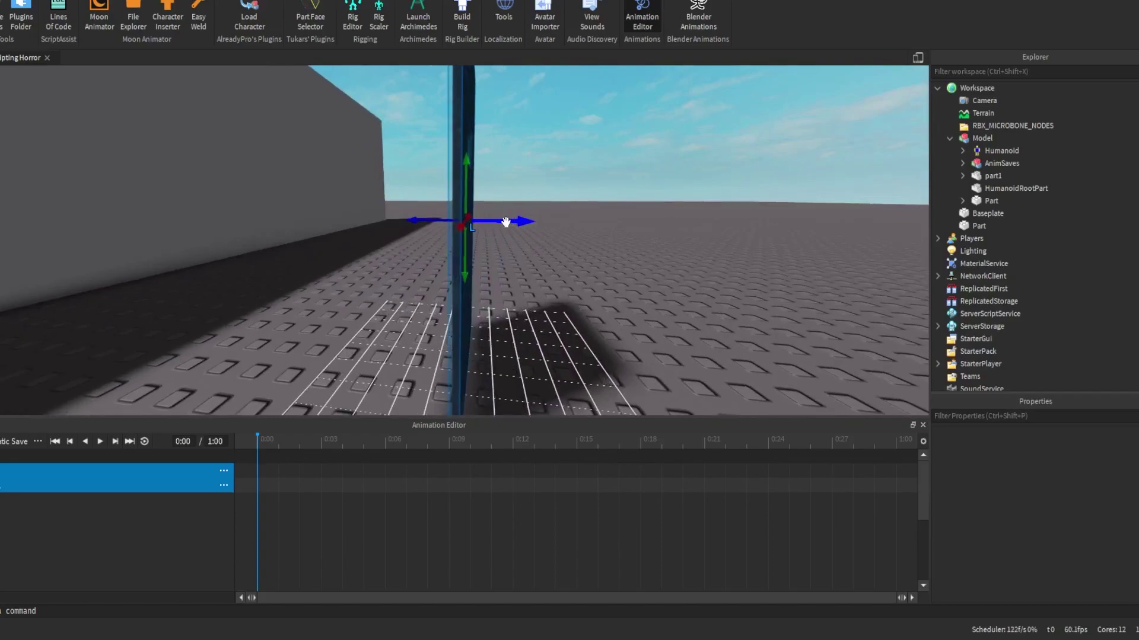
- Nudge both door parts slightly along the blue axis at 0:00
left_click_drag(505, 221, 504, 221)
right_click_drag(510, 229, 510, 229)
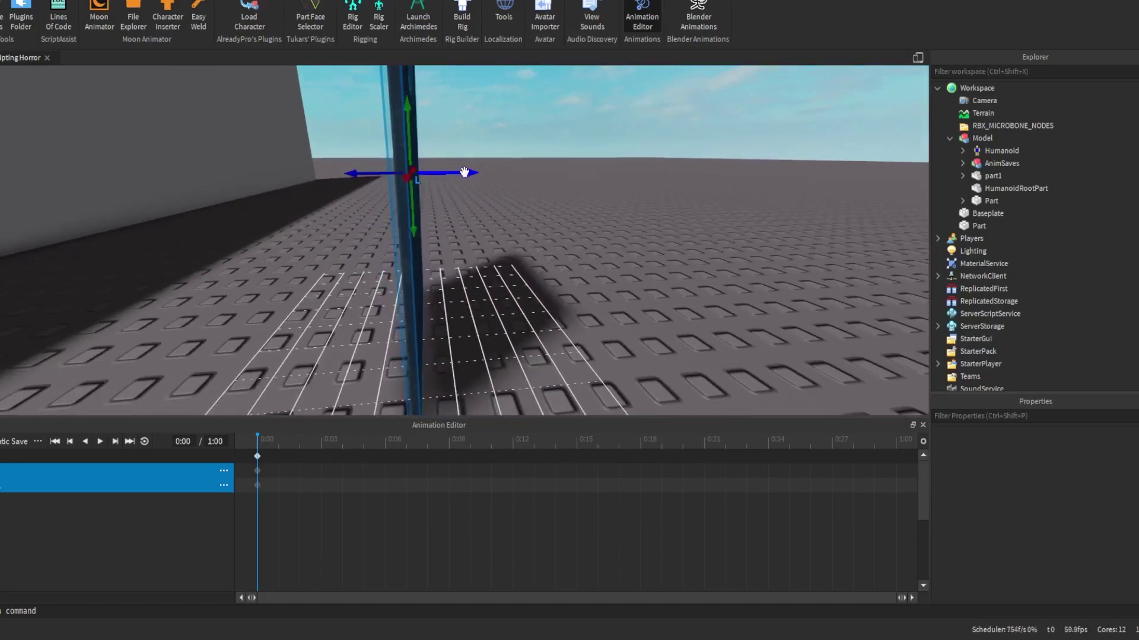
left_click_drag(459, 171, 455, 171)
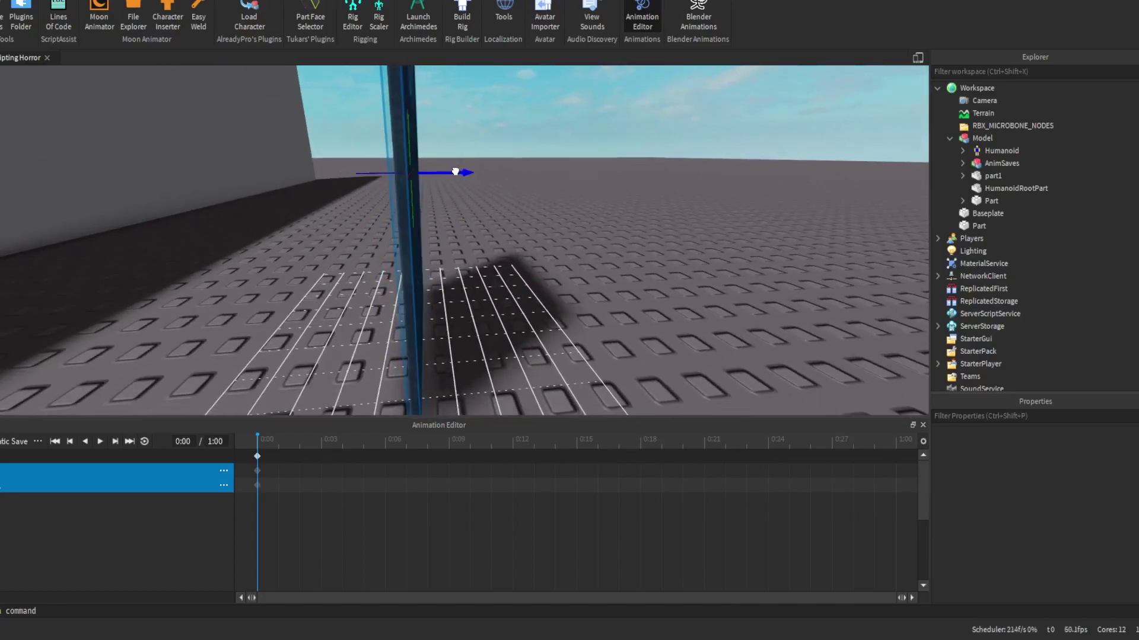
scroll(460, 271, "down", 10)
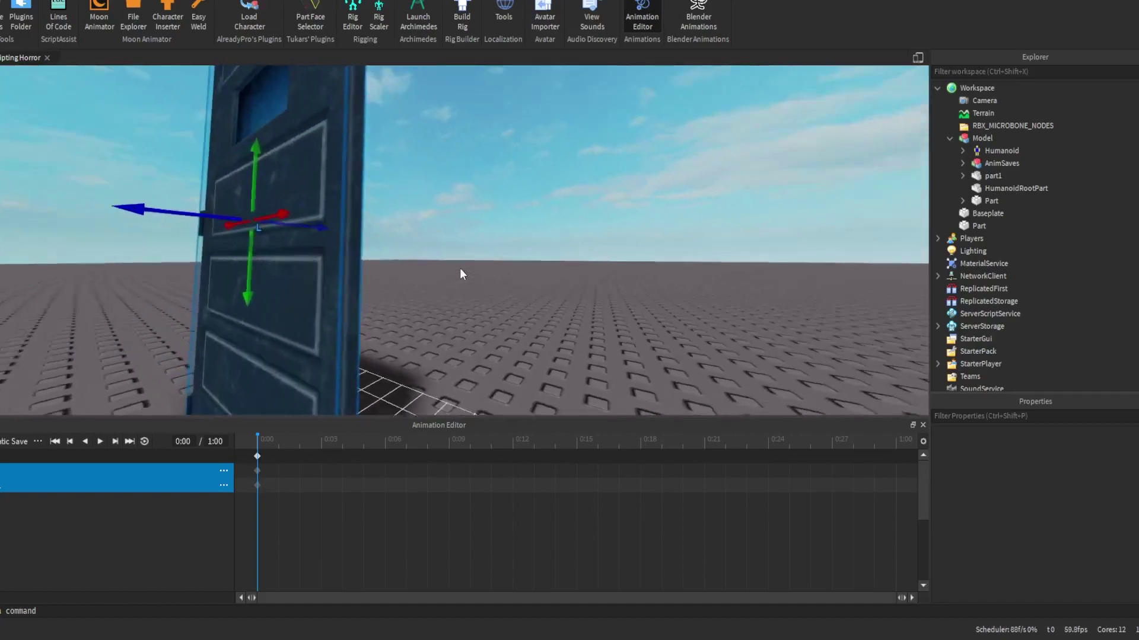
scroll(474, 255, "up", 3)
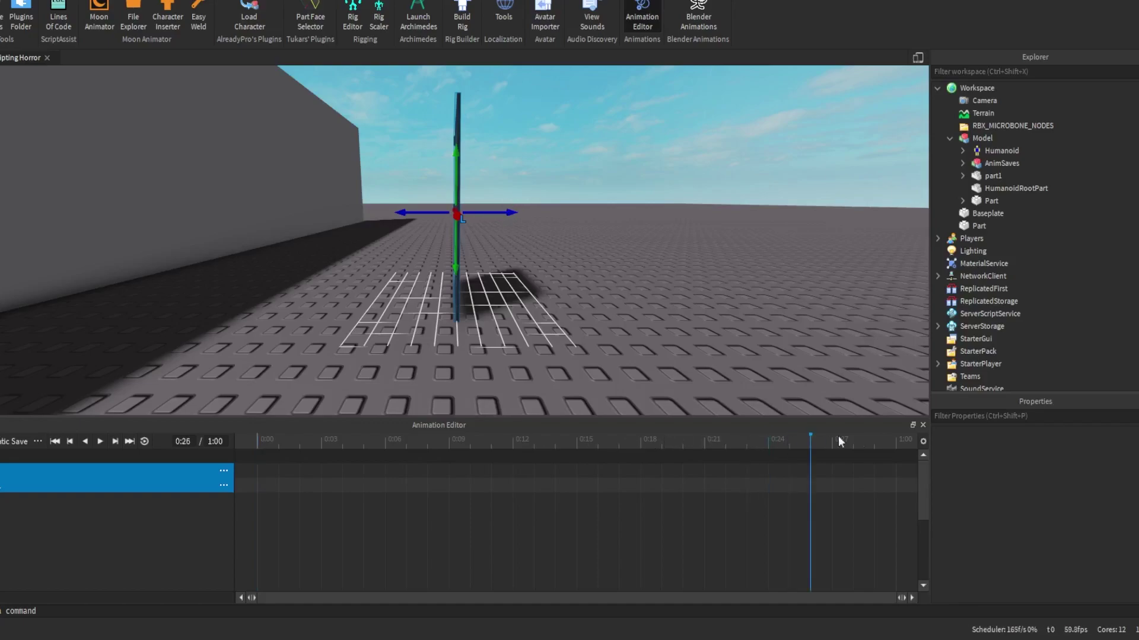
- Move both door parts along the blue axis toward the grey wall at 1:00, and play the animation
left_click_drag(487, 212, 395, 208)
key("s")
key("d")
key("space")
key("space")
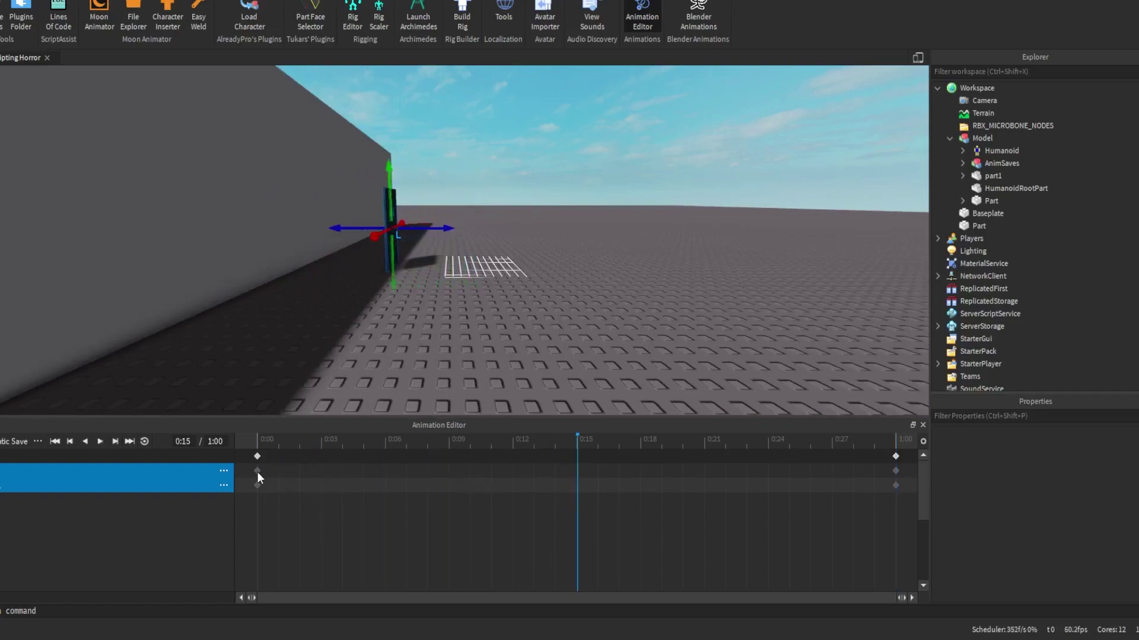
- Delete the keyframe at 0:00 and play the animation from the start
left_click(258, 457)
key("Delete")
left_click(249, 440)
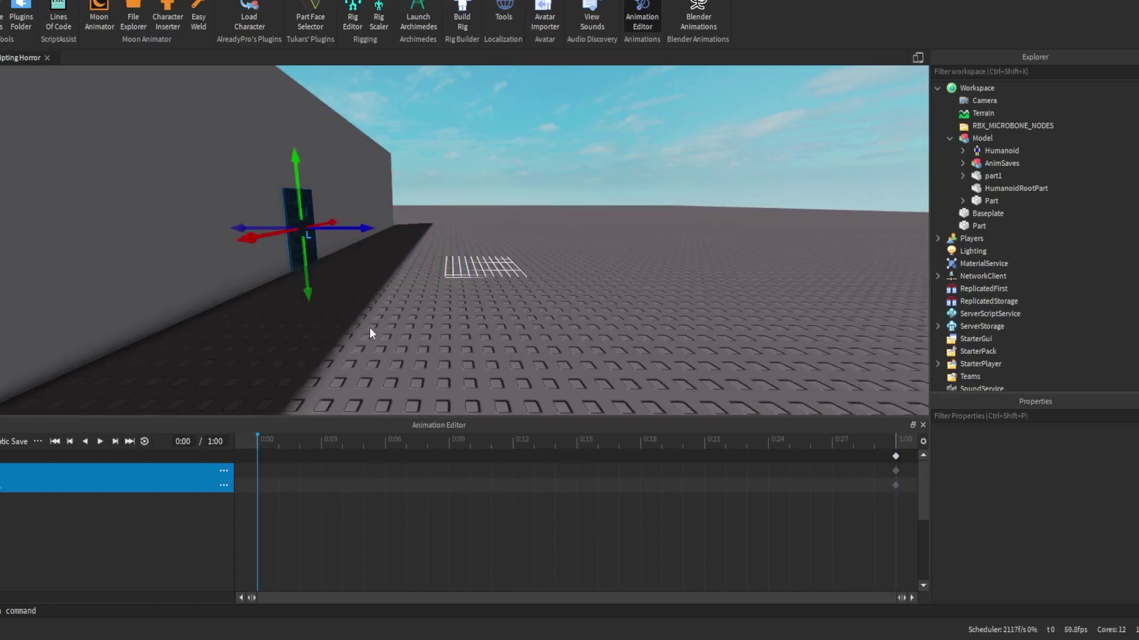
key("space")
key("space")
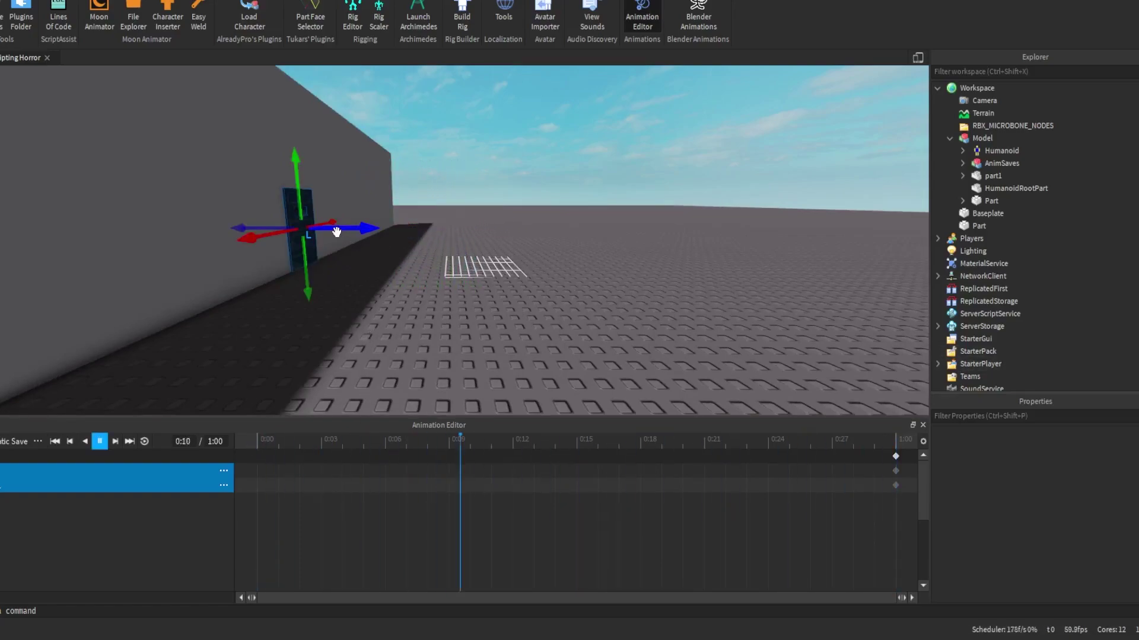
- Undo the keyframe deletion and the move of the door parts
key("ctrl+z")
key("ctrl+z")
right_click_drag(581, 323, 575, 311)
key("d")
key("w")
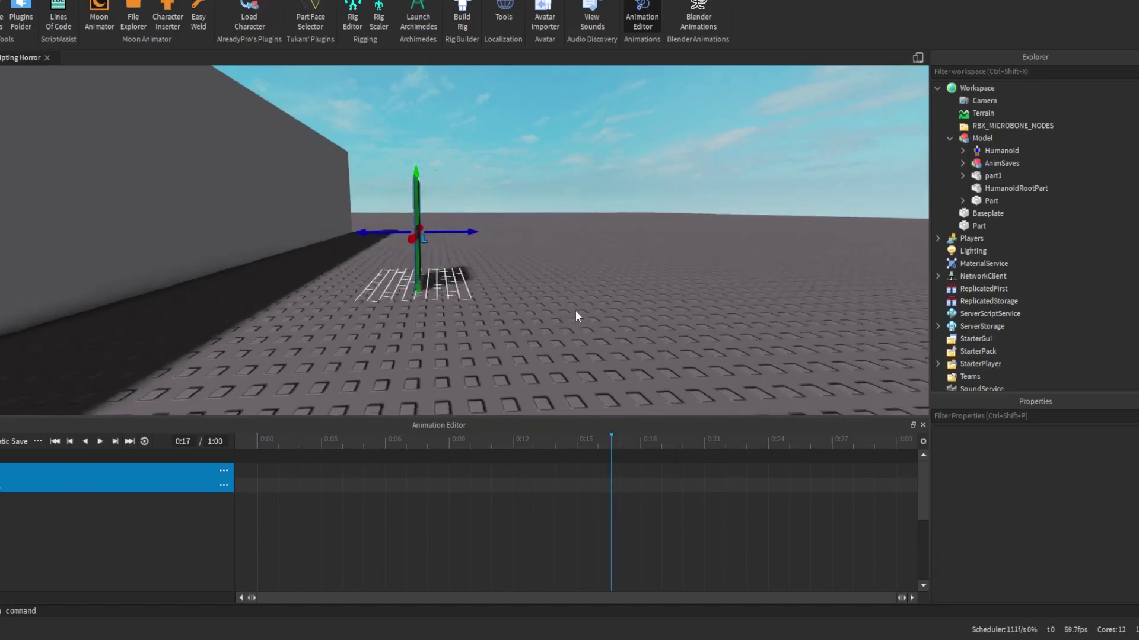
- Nudge both door parts slightly along the blue axis at 0:00 to set a starting keyframe
left_click(261, 442)
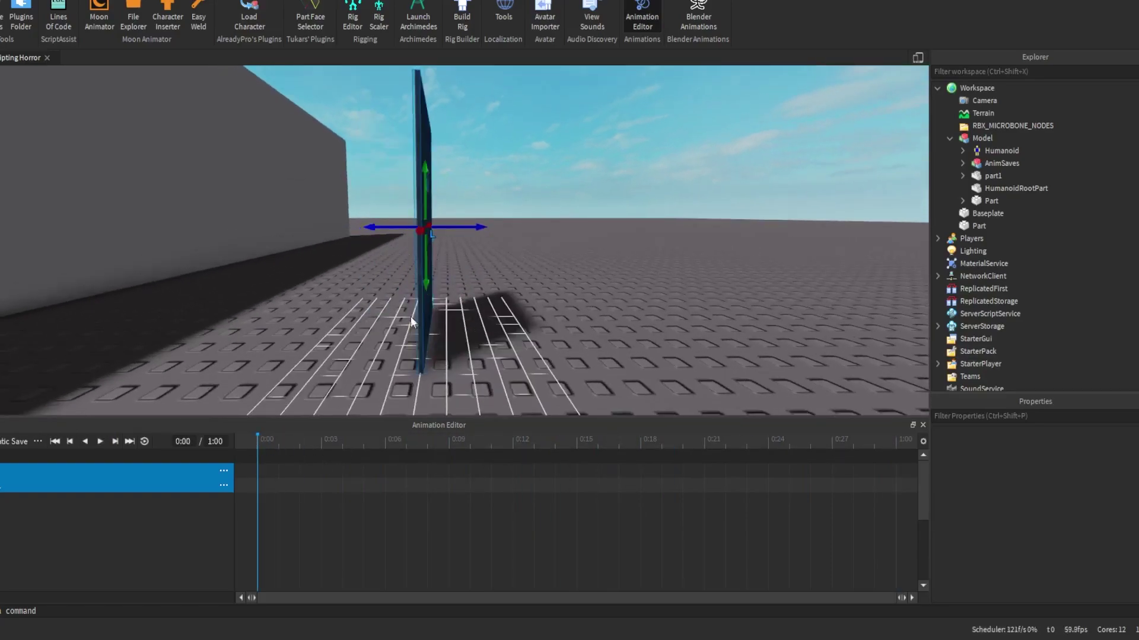
left_click_drag(451, 224, 454, 227)
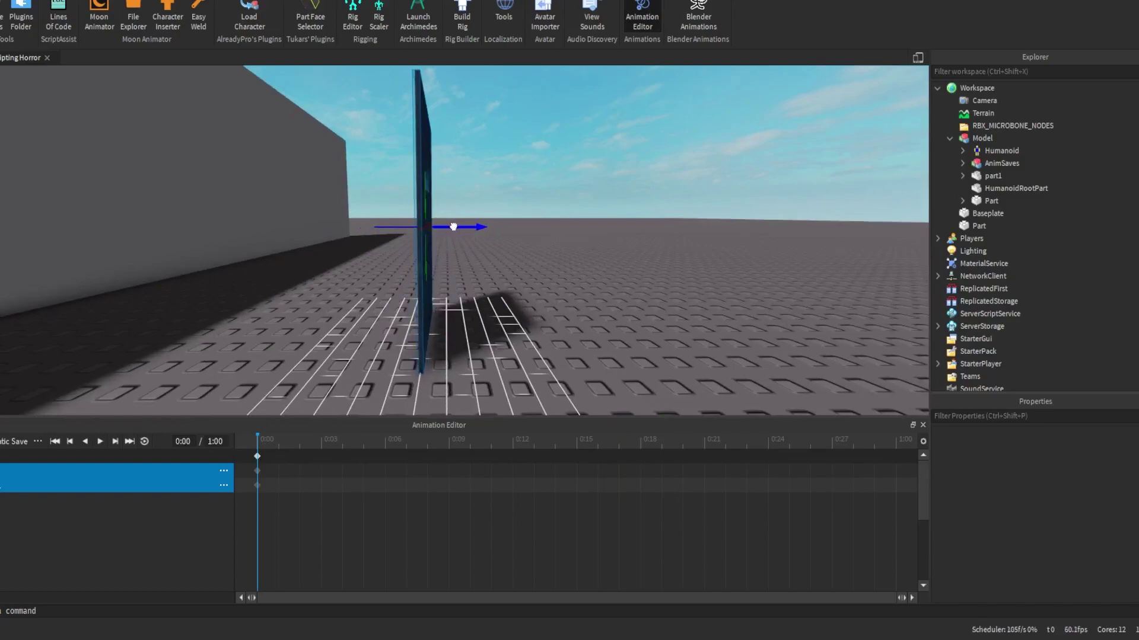
scroll(494, 244, "down", 5)
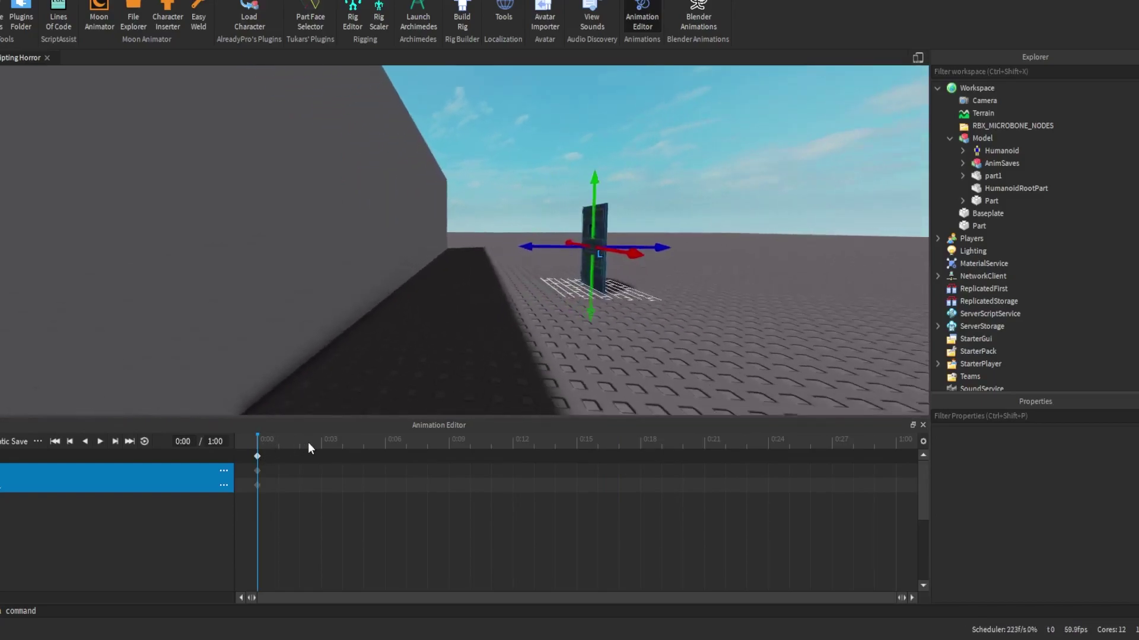
- Move both door parts along the blue axis up against the grey wall at 0:15, and play the animation
key("d")
right_click_drag(367, 342, 428, 341)
key("a")
key("w")
key("s")
key("a")
key("w")
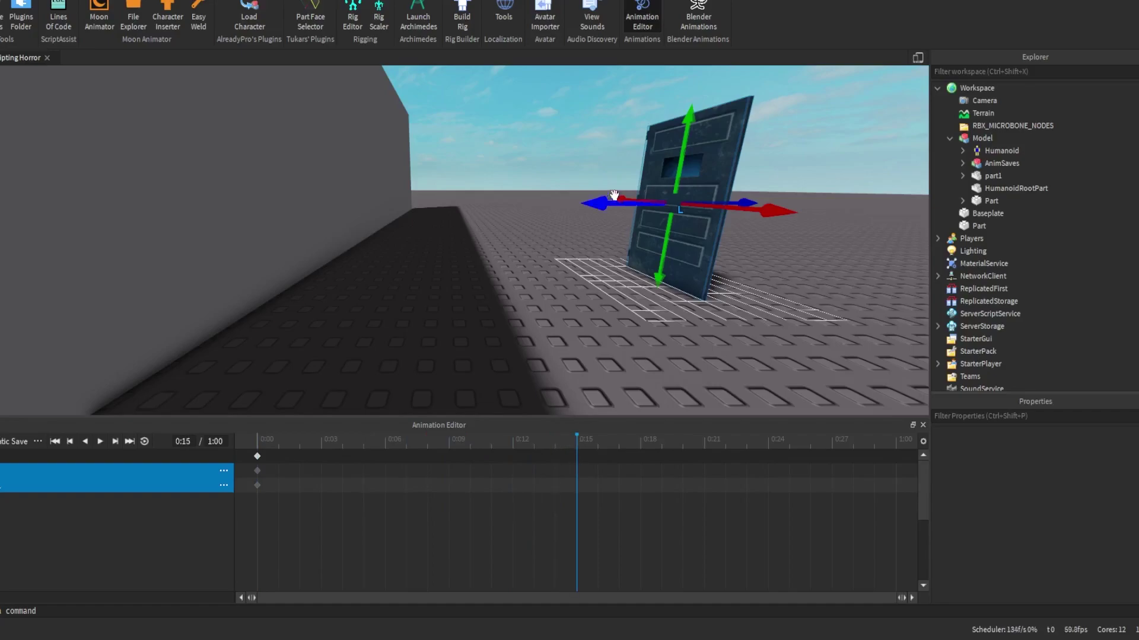
left_click_drag(613, 204, 321, 208)
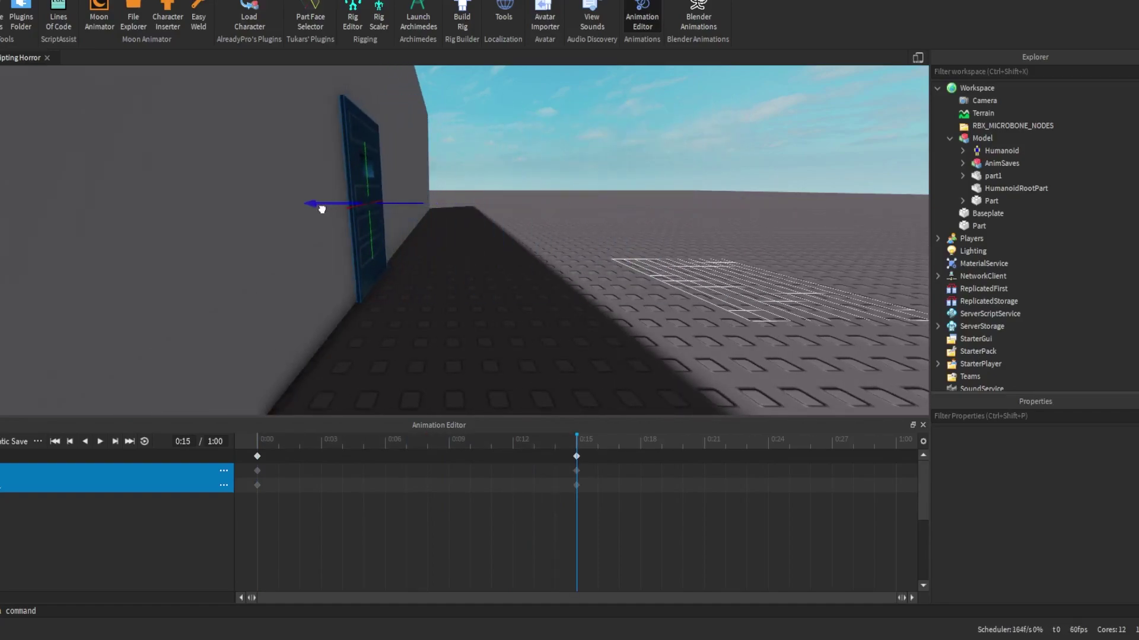
scroll(314, 231, "down", 3)
left_click(255, 444)
key("space")
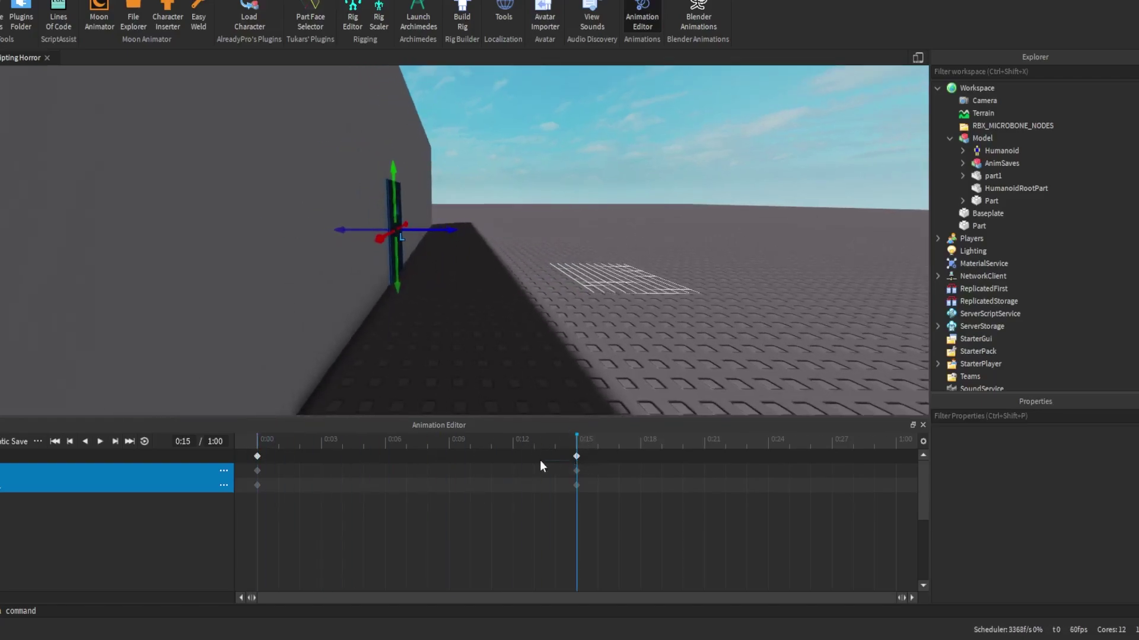
- Shift the 0:15 keyframe to 0:12 and review the door's movement from the start
left_click_drag(367, 440, 256, 439)
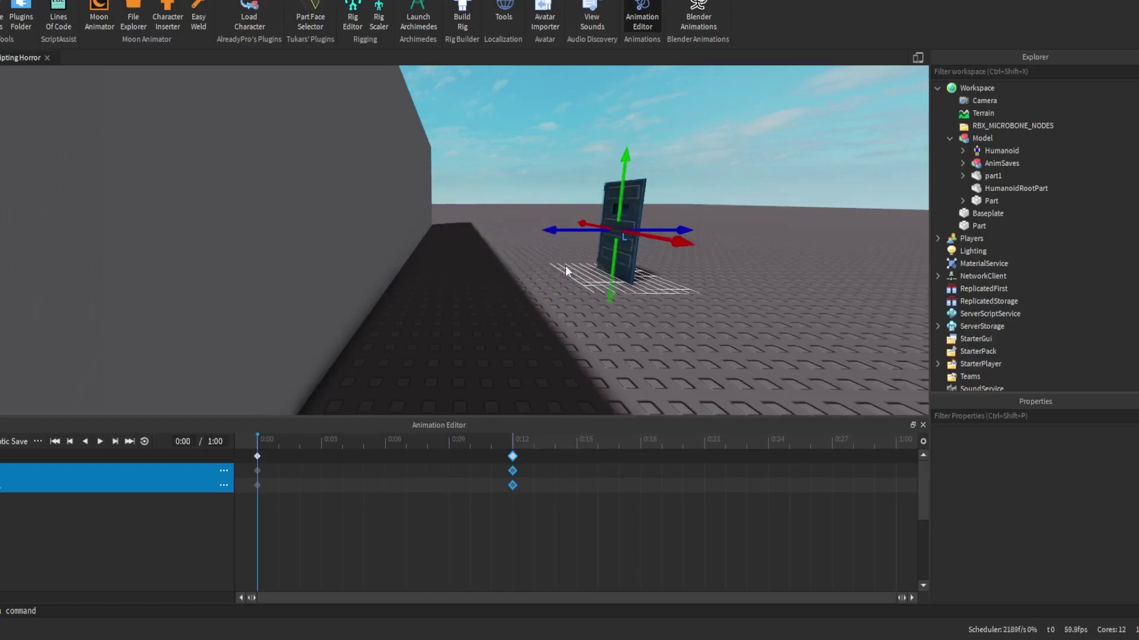
key("space")
left_click(528, 287)
right_click_drag(528, 286, 527, 279)
scroll(526, 287, "down", 2)
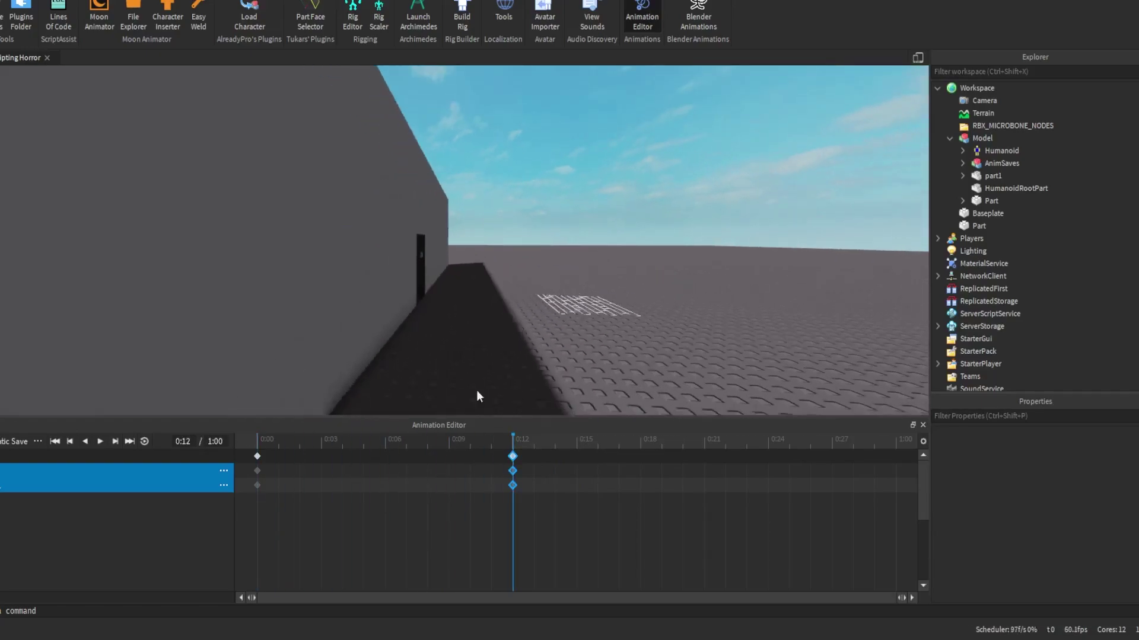
scroll(476, 390, "up", 2)
mouse_move(491, 443)
left_mouse_down()
mouse_move(268, 455)
mouse_move(510, 453)
left_mouse_up()
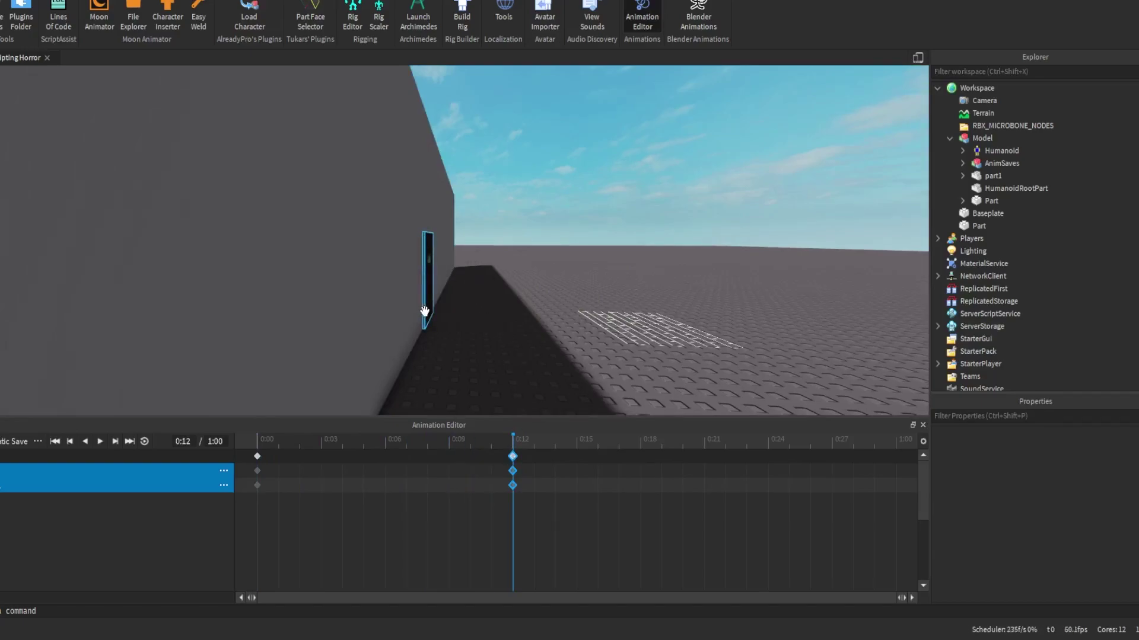
right_click_drag(424, 312, 426, 312)
scroll(425, 312, "down", 2)
left_click_drag(283, 449, 257, 444)
scroll(555, 322, "up", 1)
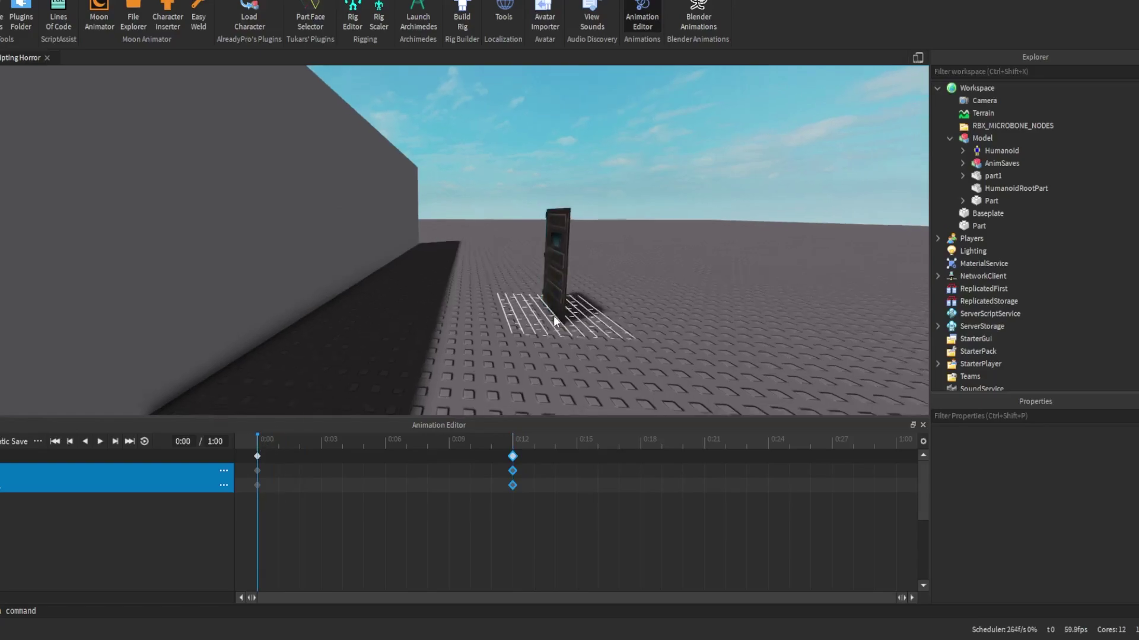
- Tilt both door parts at 0:12 so the door's top leans toward the wall and its bottom swings outward
left_click(505, 440)
scroll(264, 258, "up", 5)
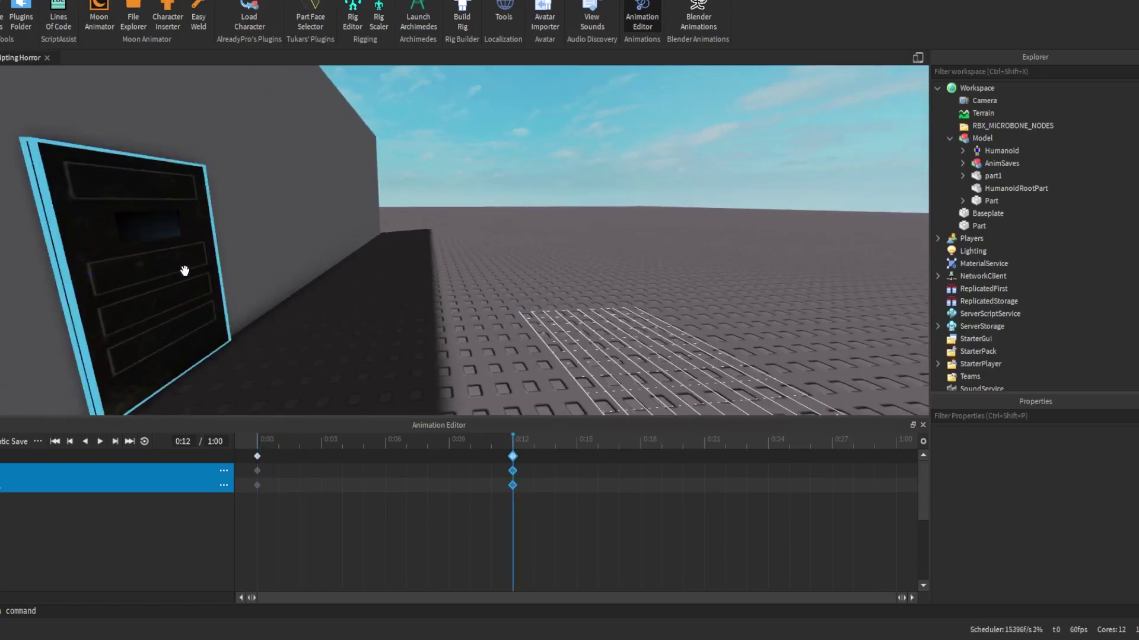
left_click(185, 271)
scroll(206, 247, "down", 2)
key("r")
right_click_drag(311, 249, 312, 249)
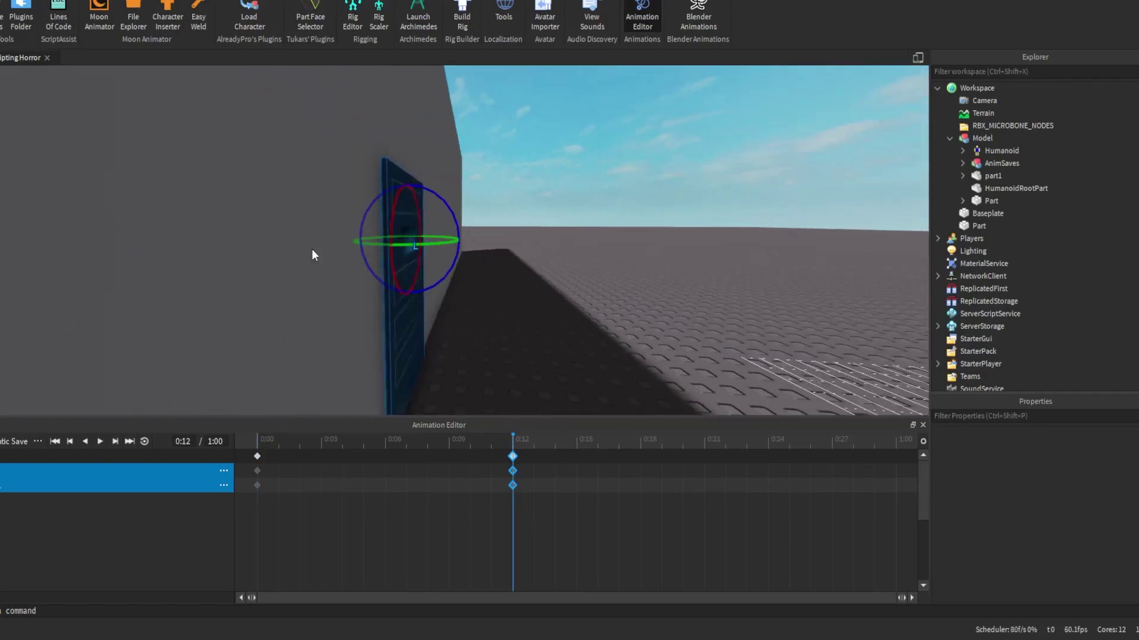
key("d")
key("ctrl+z")
key("ctrl+y")
key("ctrl+z")
key("ctrl+y")
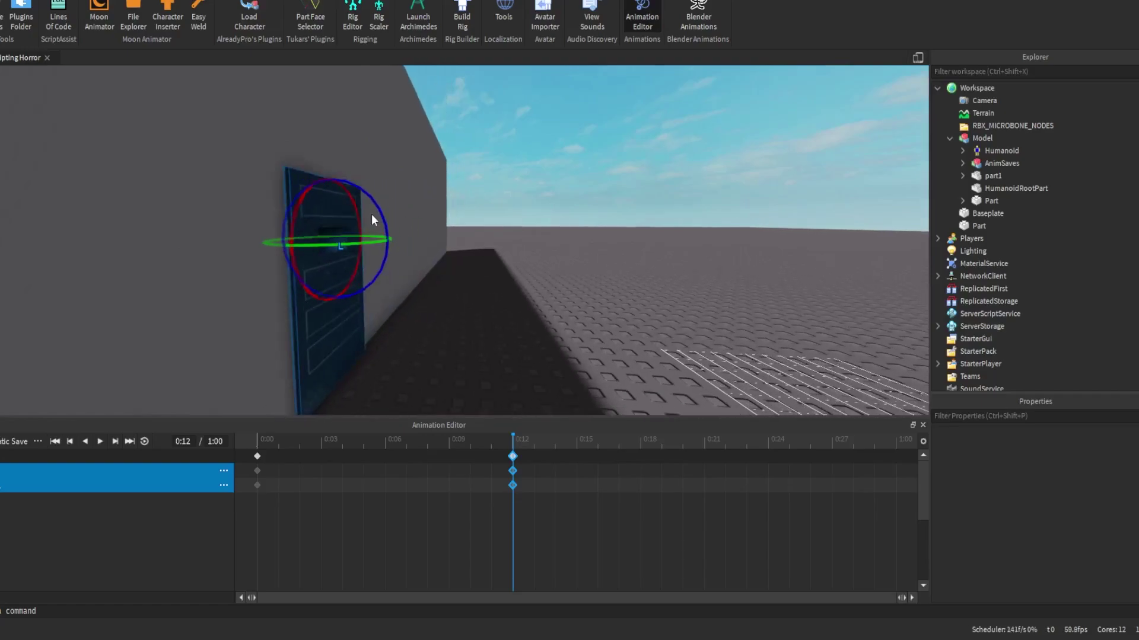
right_click_drag(371, 215, 450, 260)
key("ctrl+2")
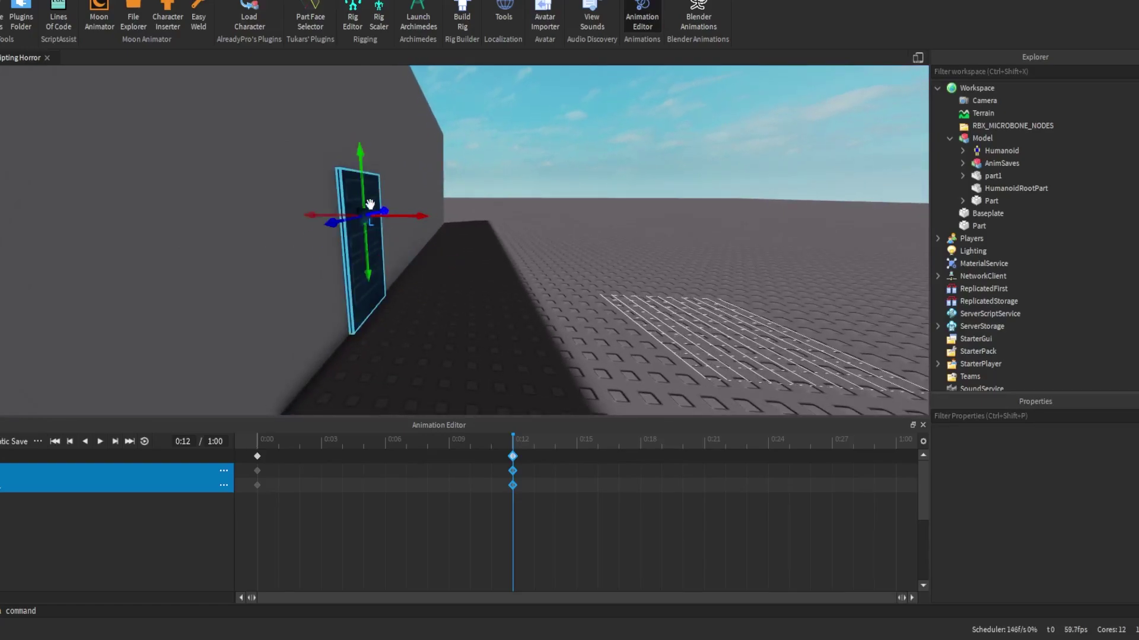
key("w")
key("a")
right_click_drag(549, 314, 536, 305)
key("w")
key("r")
key("a")
key("d")
key("a")
key("ctrl+2")
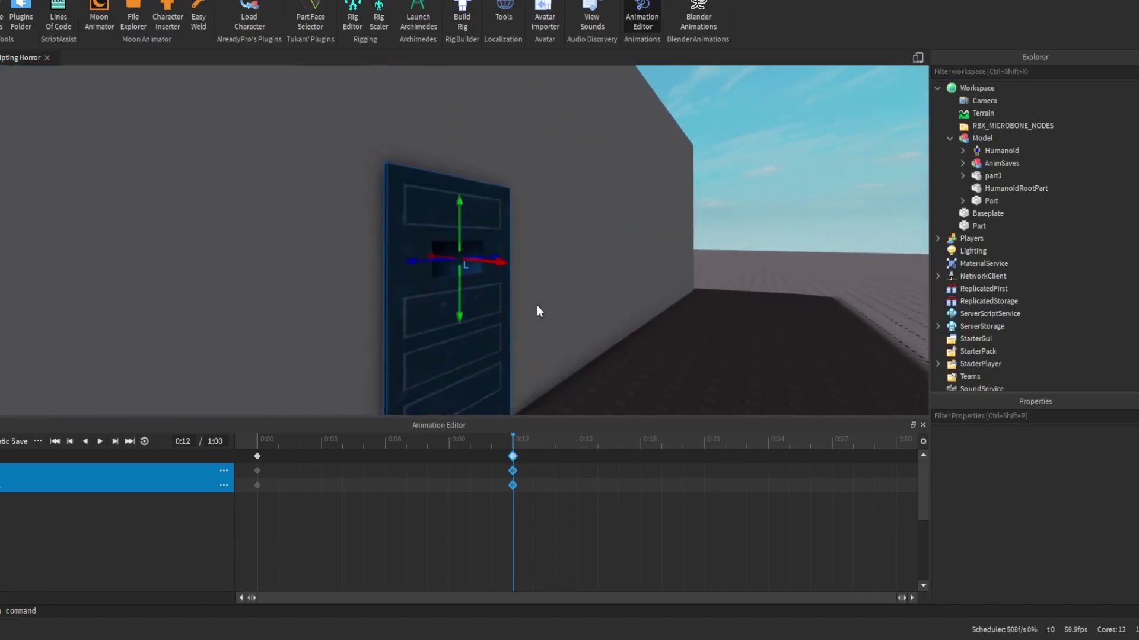
key("ctrl+4")
key("d")
left_click_drag(506, 219, 483, 208)
- Nudge the tilted door parts along the red axis at 0:12 and play the animation from the start
key("ctrl+2")
key("d")
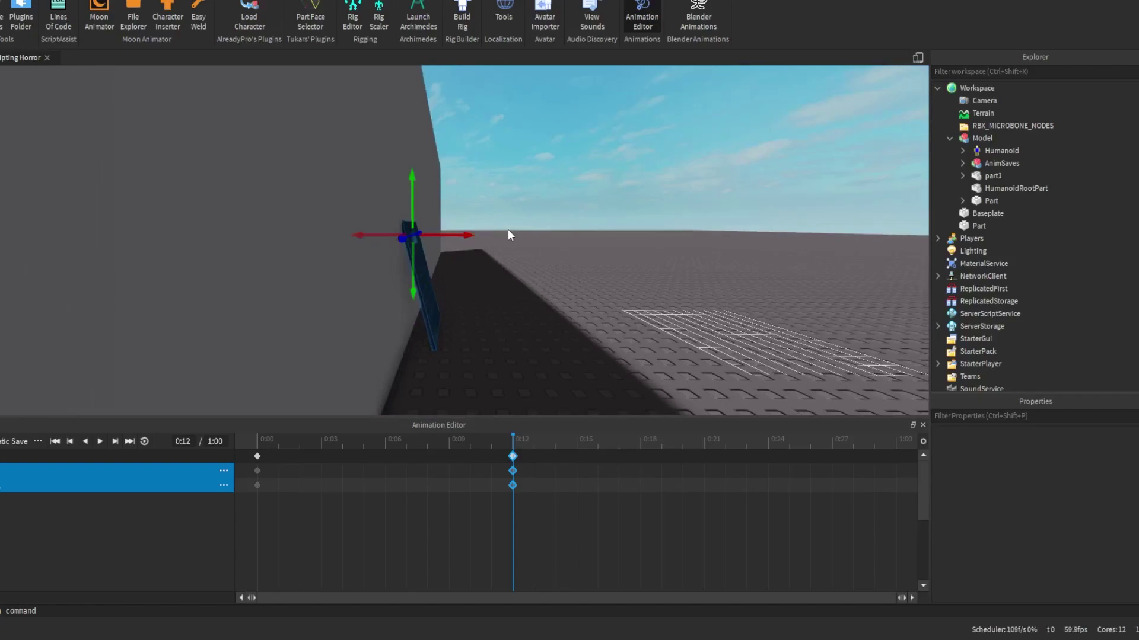
left_click_drag(465, 236, 472, 238)
key("d")
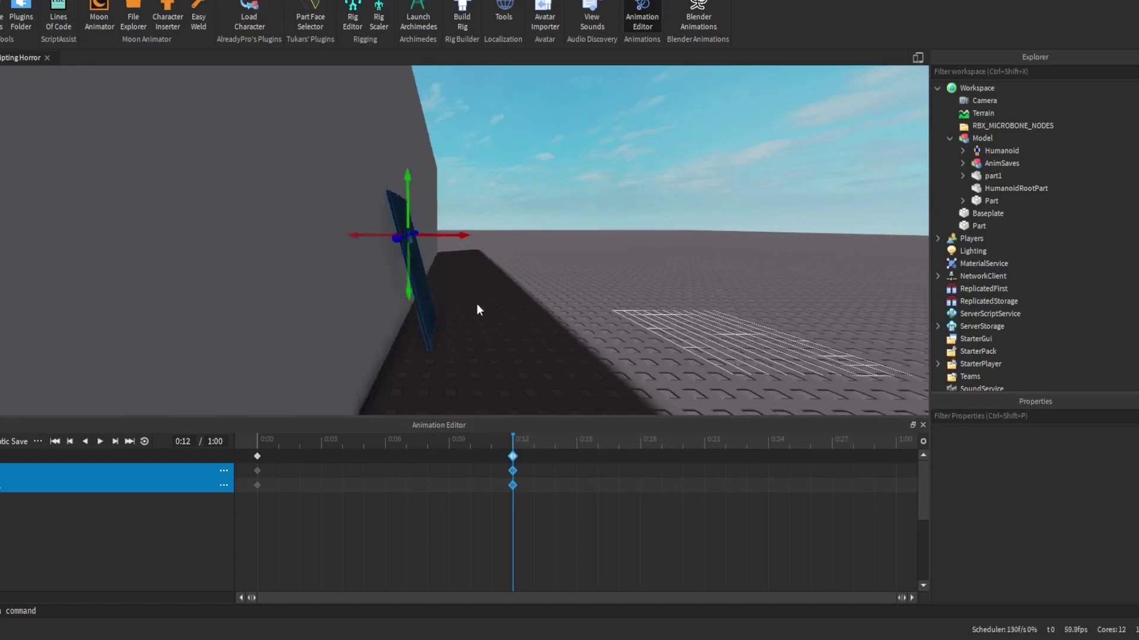
key("s")
left_click_drag(426, 443, 169, 427)
key("space")
key("space")
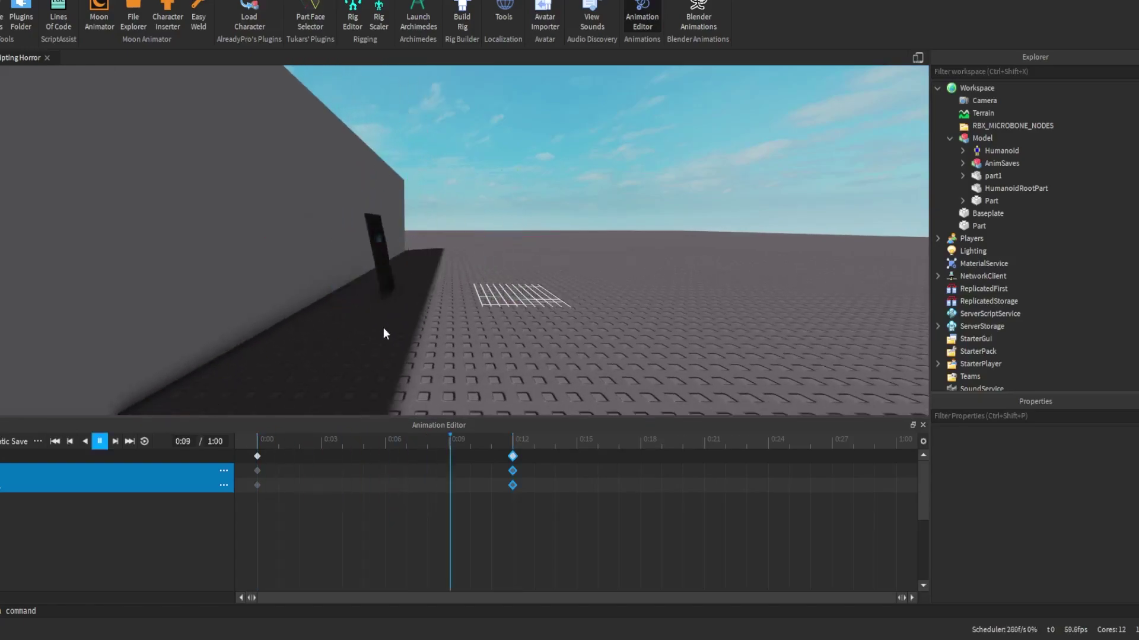
- Replay the animation from near the start and examine the door's slide and tilt from several angles
left_click(277, 438)
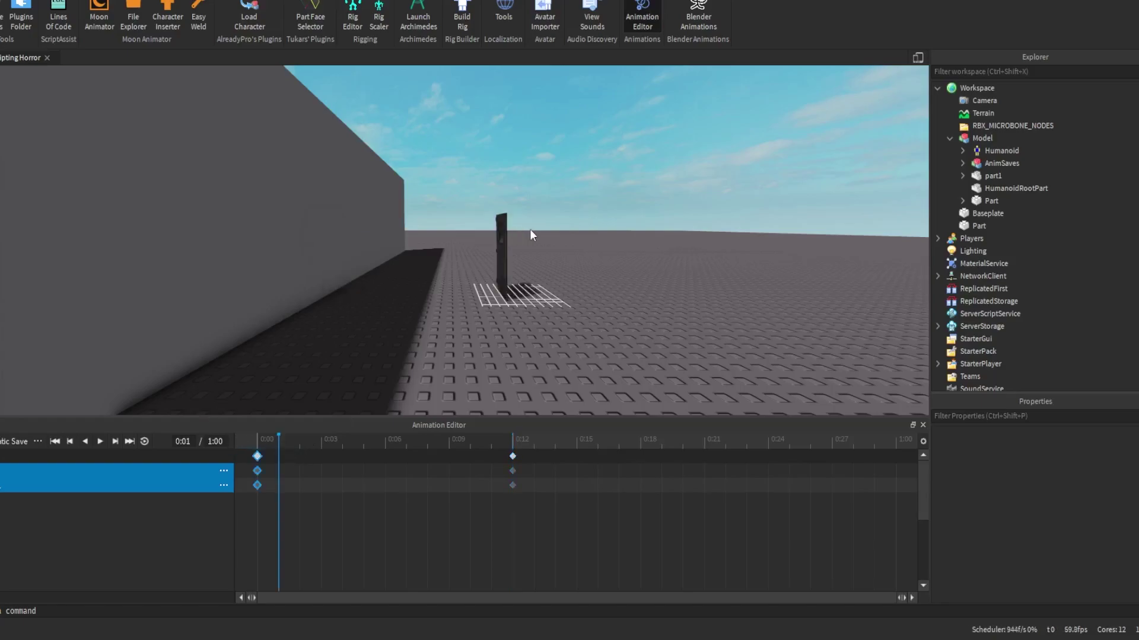
key("w")
key("d")
right_click_drag(529, 229, 612, 216)
key("s")
key("a")
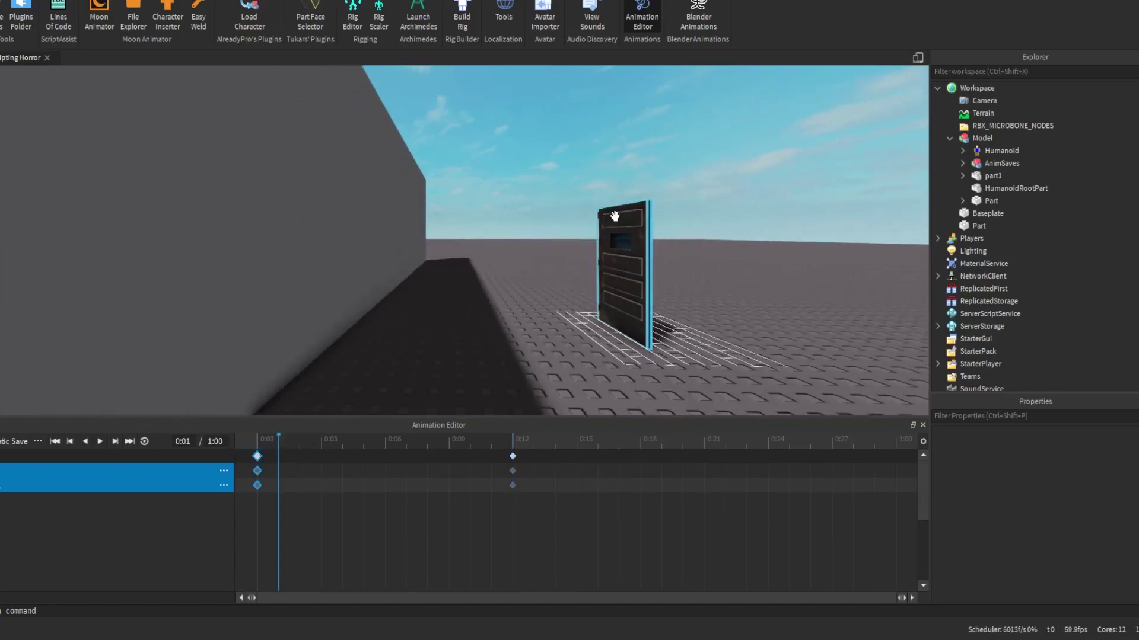
right_click_drag(428, 279, 424, 291)
key("s")
key("d")
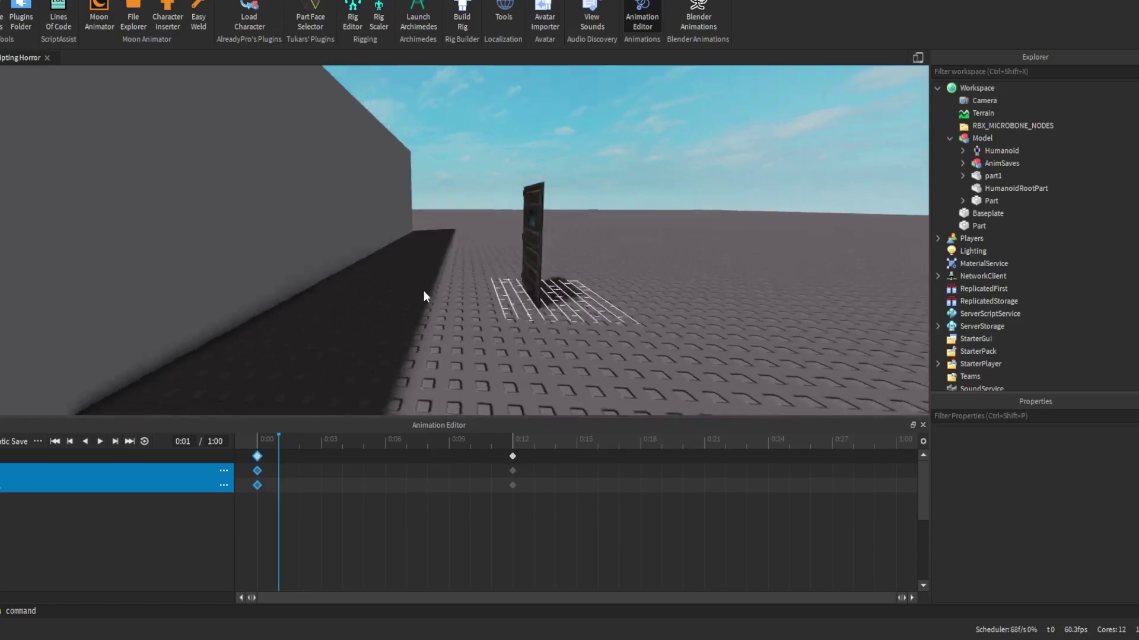
key("space")
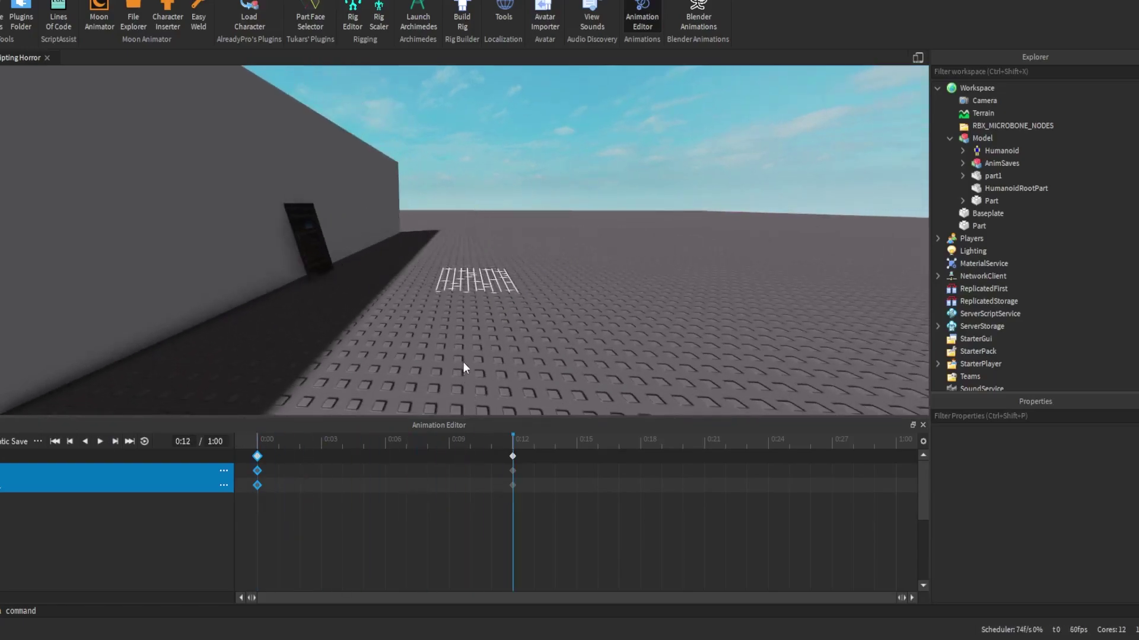
right_click_drag(463, 348, 465, 349)
key("a")
key("a")
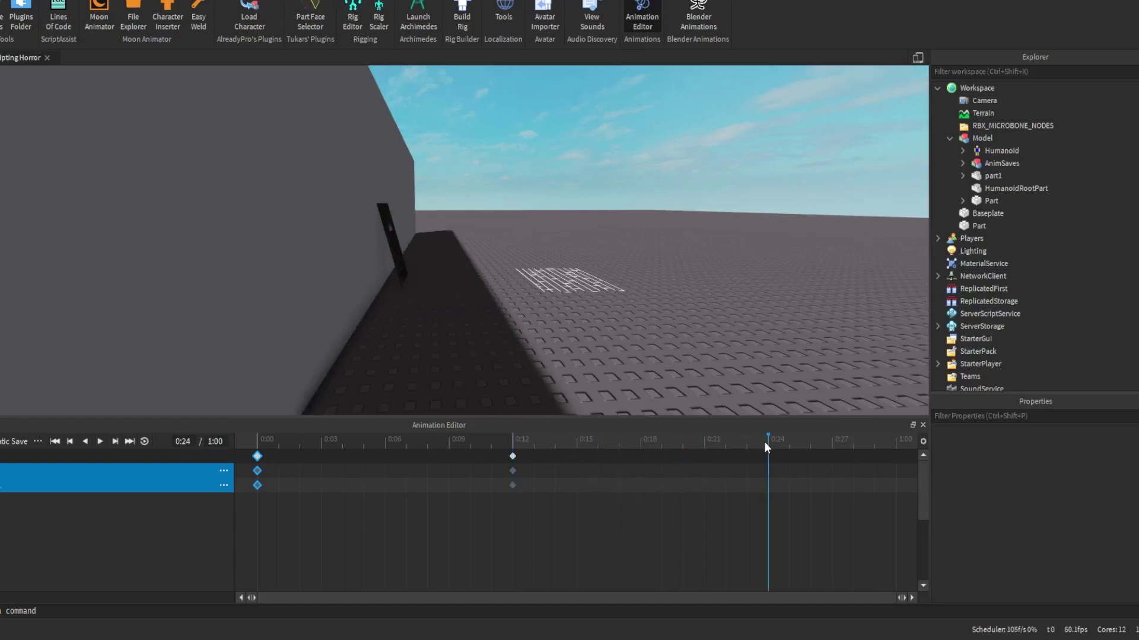
- Rotate both door parts nearly upright against the wall at 0:15 and play the animation
left_click(399, 252)
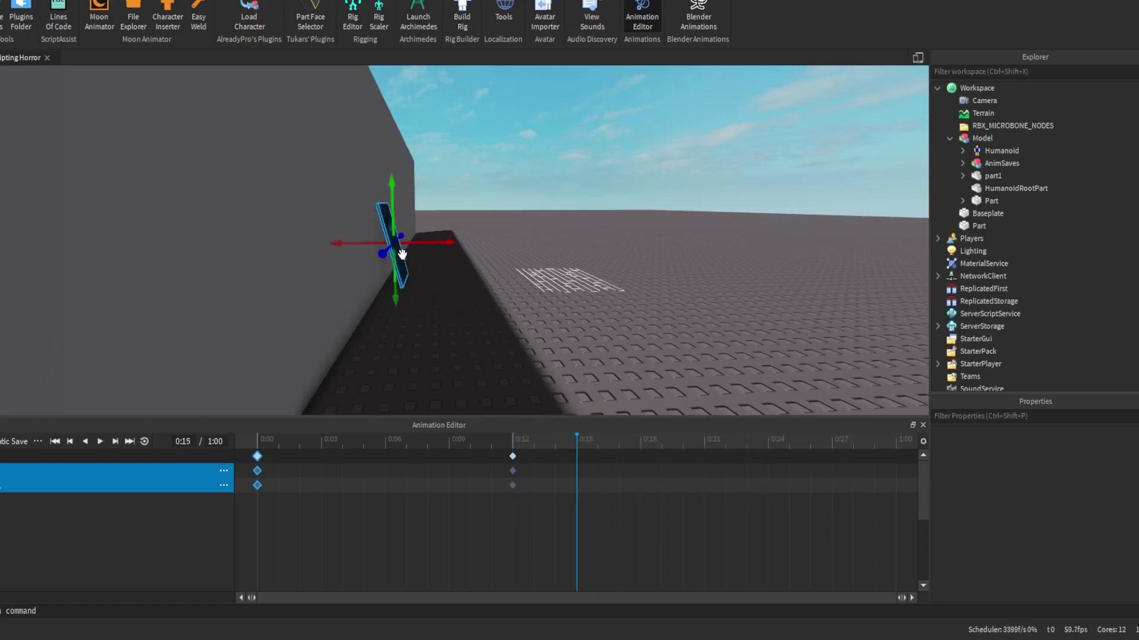
key("w")
right_click_drag(422, 260, 416, 261)
key("r")
key("w")
key("a")
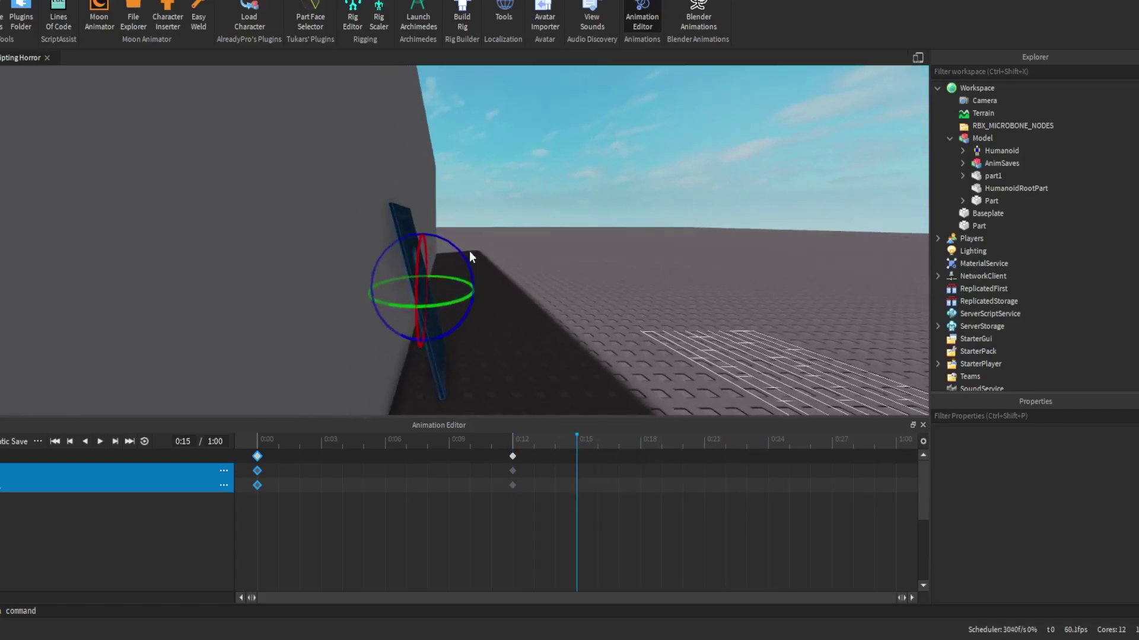
left_click(468, 250)
left_click(417, 263)
left_click_drag(453, 246, 459, 285)
key("ctrl+z")
left_click(158, 470)
left_click(159, 484, "ctrl")
left_click(578, 442)
key("ctrl+2")
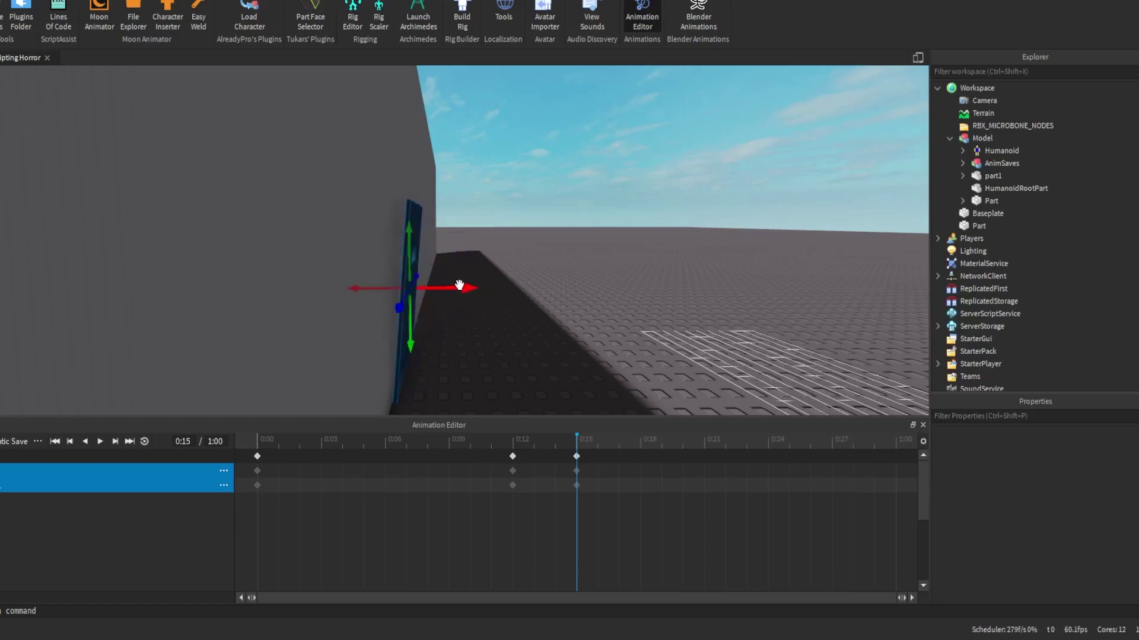
key("space")
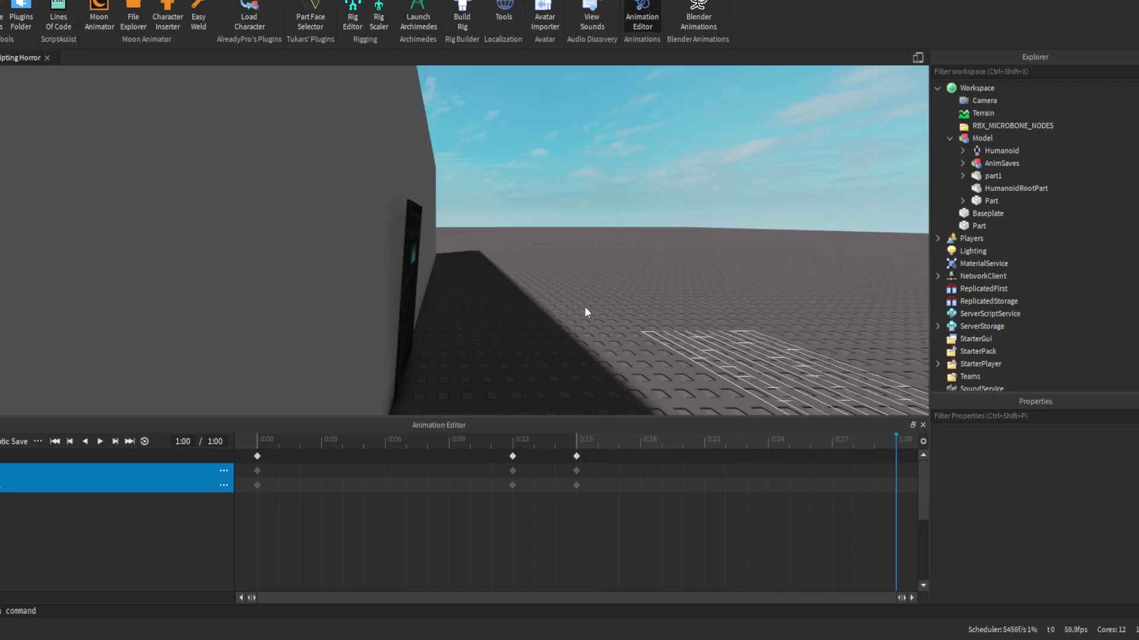
- Rotate both door parts at 1:00 so the door lies flat
left_click(112, 473)
left_click(99, 486, "ctrl")
key("r")
right_click_drag(424, 329, 432, 332)
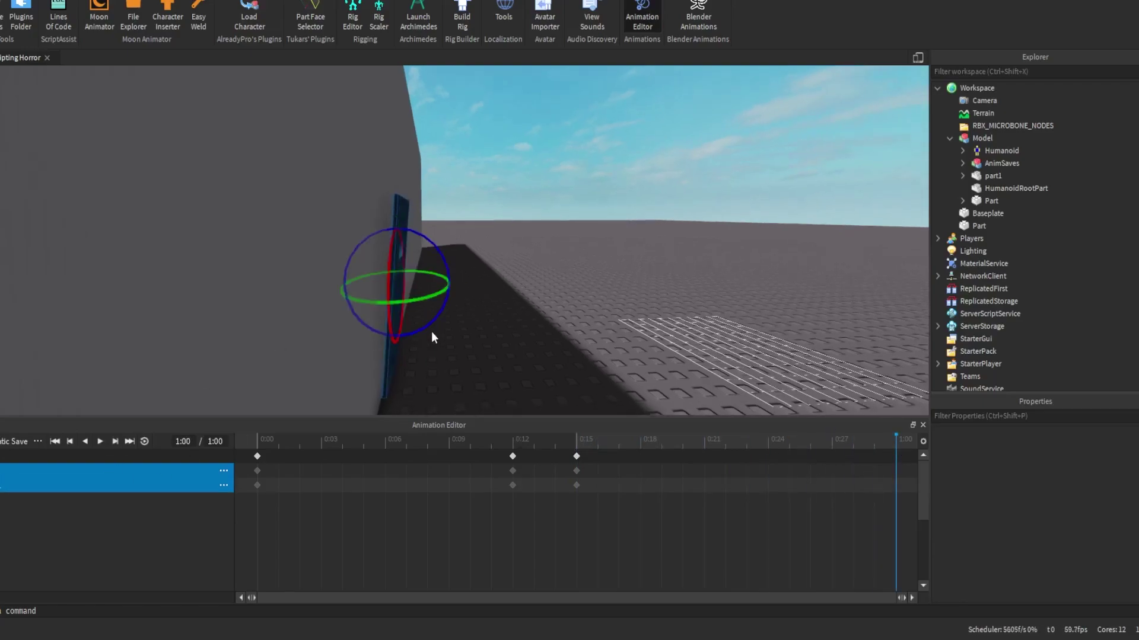
left_click_drag(441, 252, 430, 315)
- Lower the flat door to the ground at 1:00 and shift it along the red axis away from the wall
key("r")
left_click_drag(395, 239, 388, 318)
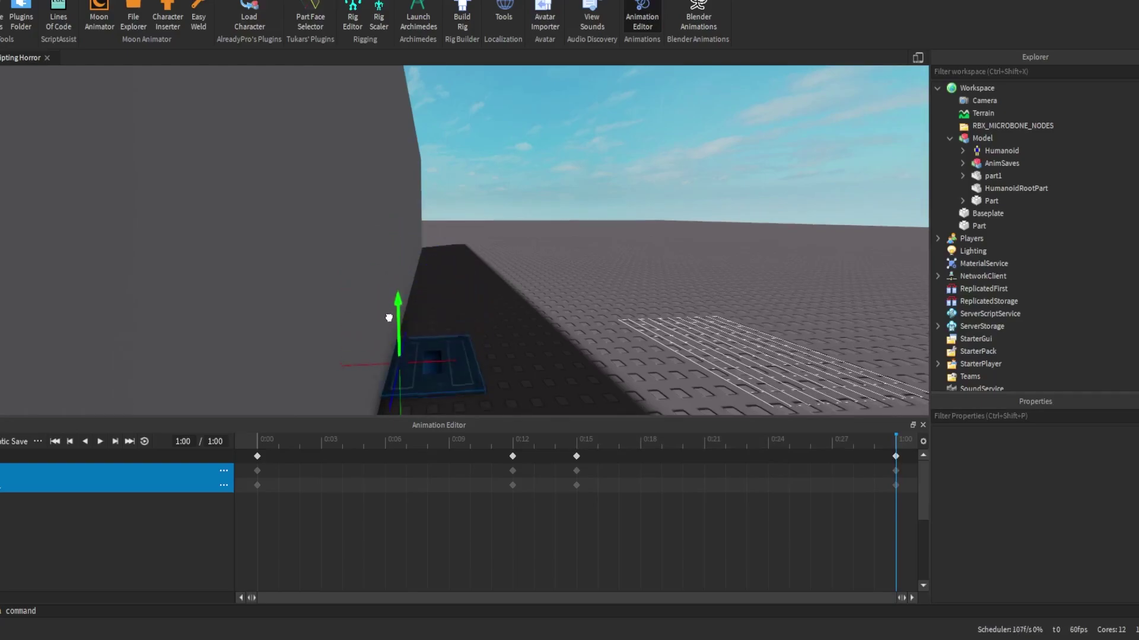
left_click_drag(456, 359, 511, 358)
key("space")
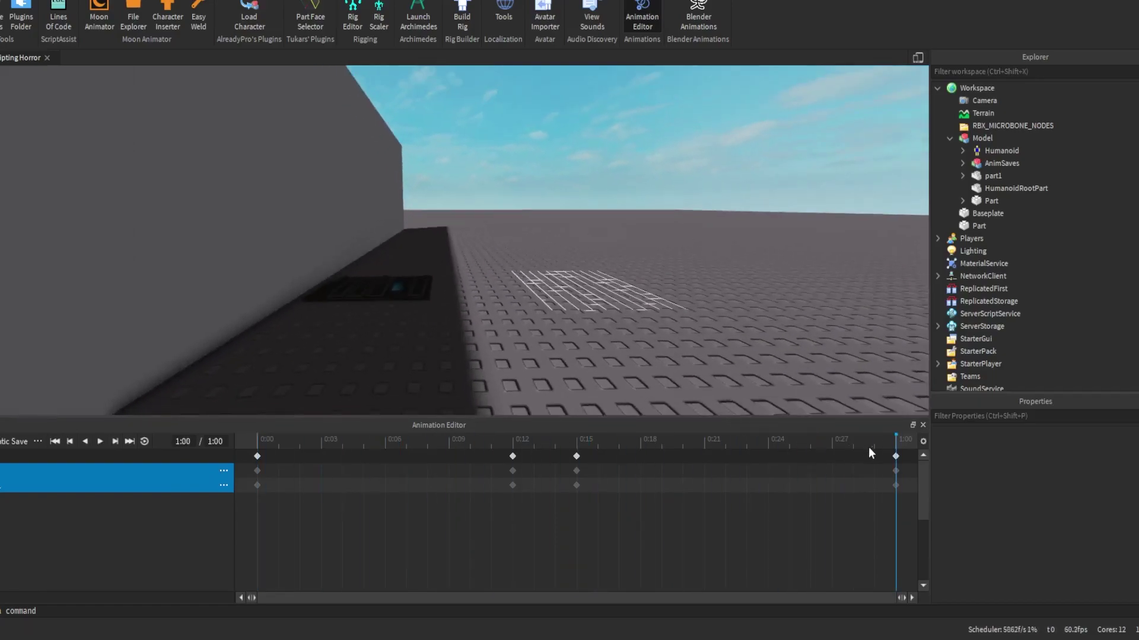
- Shift the 1:00 keyframe to 0:24 and play the animation from the start
left_click_drag(764, 442, 385, 434)
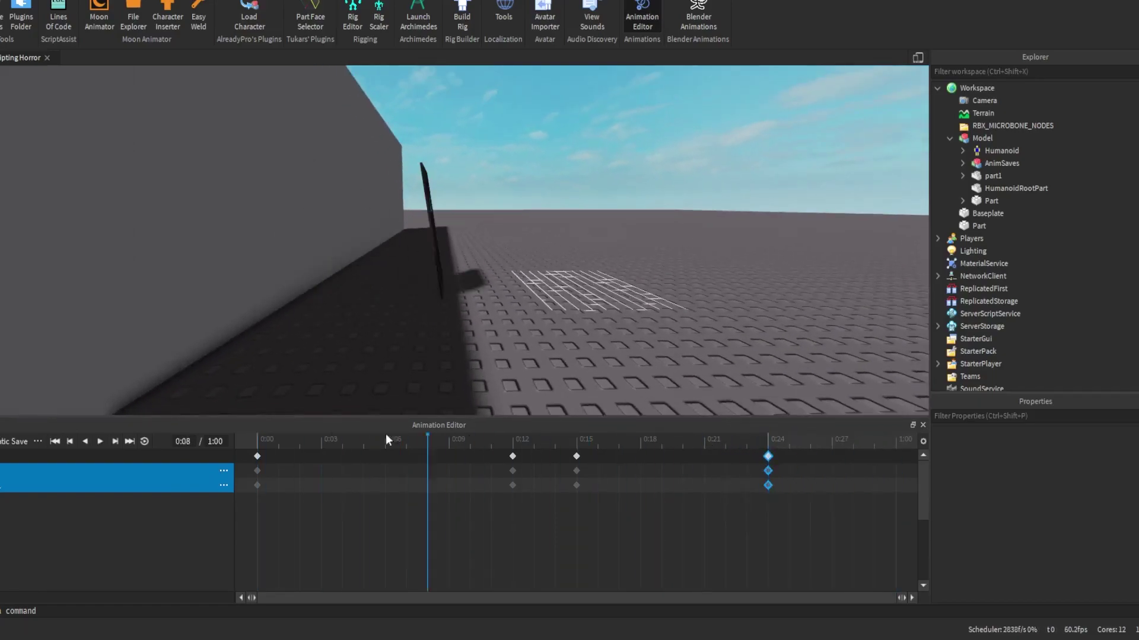
key("space")
left_click(284, 441)
key("space")
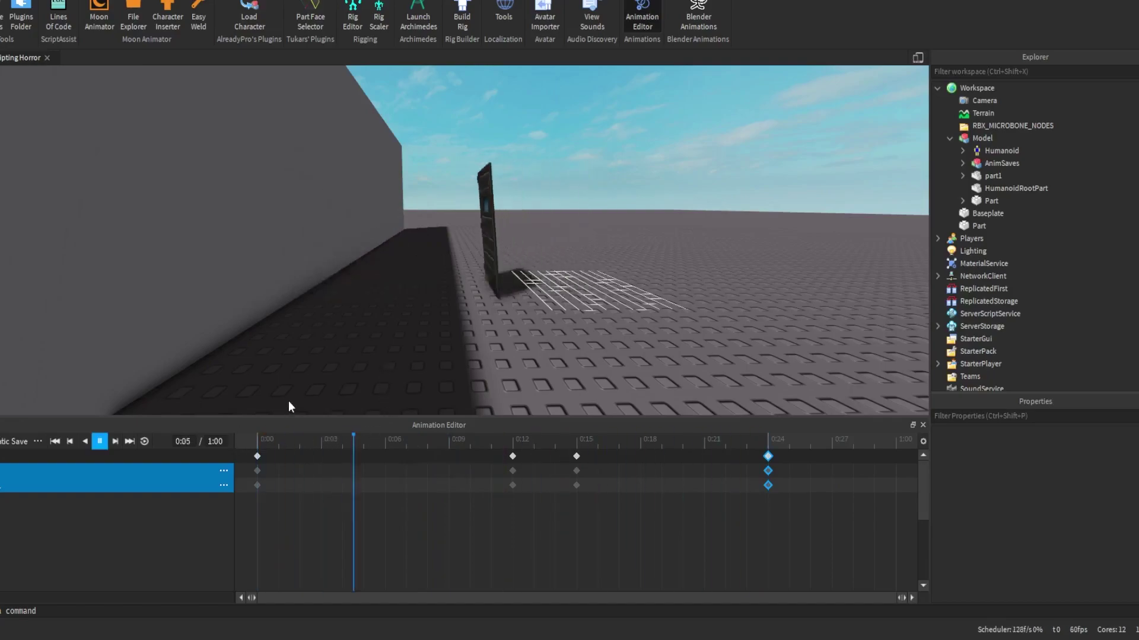
key("space")
- At 0:18, select the upper-listed door part and shift it slightly while the door leans against the wall
key("w")
right_click_drag(379, 340, 379, 341)
key("w")
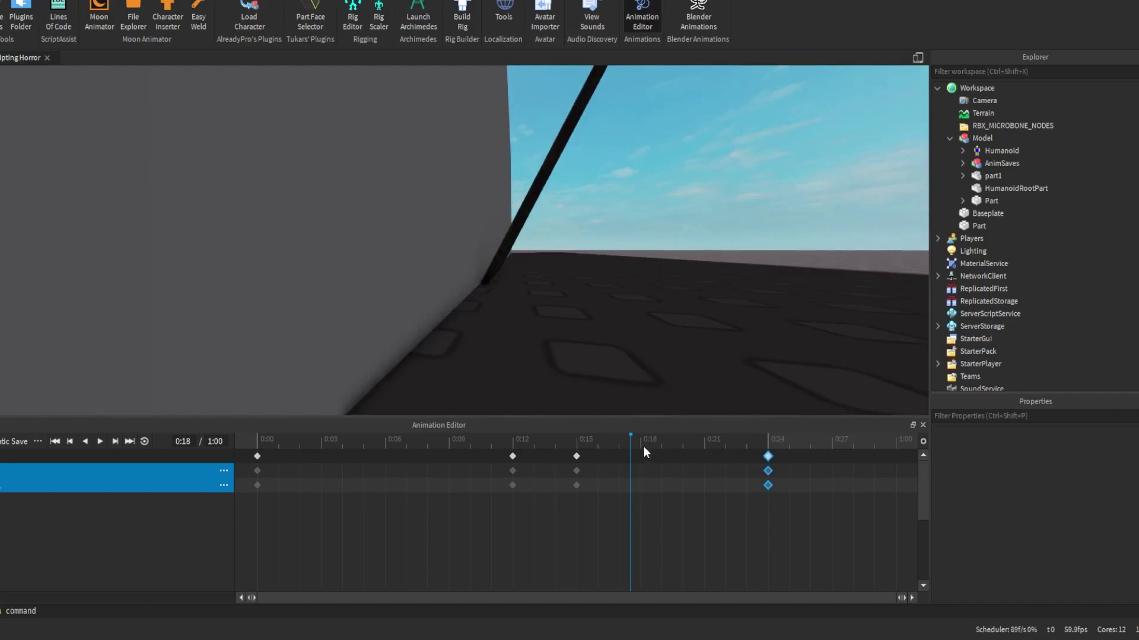
left_click(643, 446)
right_click_drag(556, 285, 546, 285)
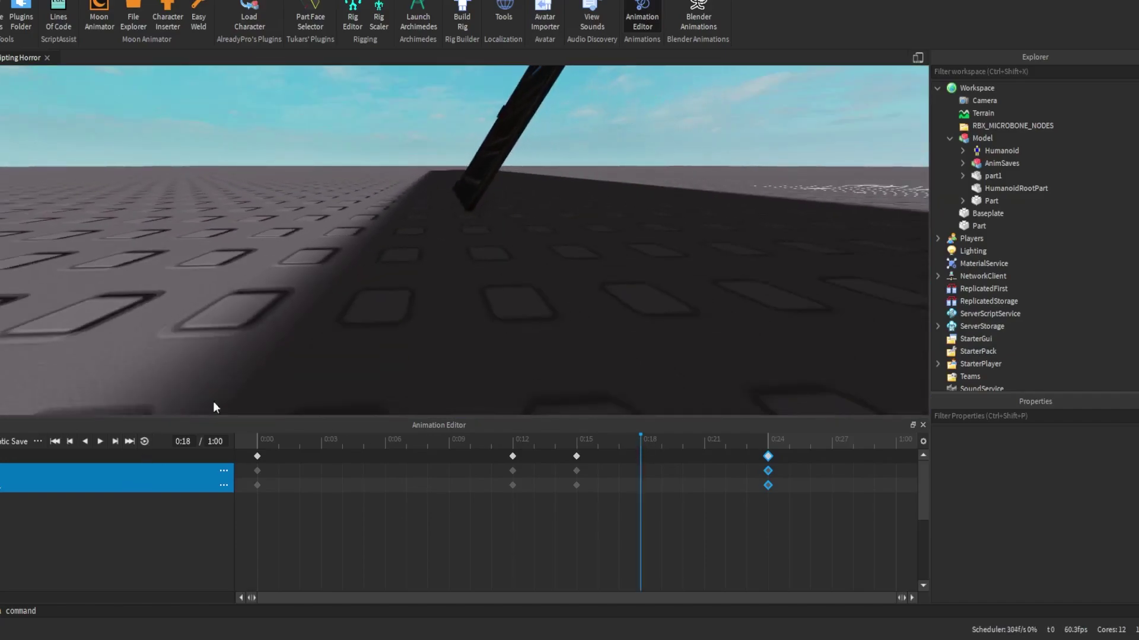
right_click_drag(428, 279, 471, 273)
key("w")
right_click_drag(514, 177, 513, 178)
left_click(371, 279)
left_click(396, 273)
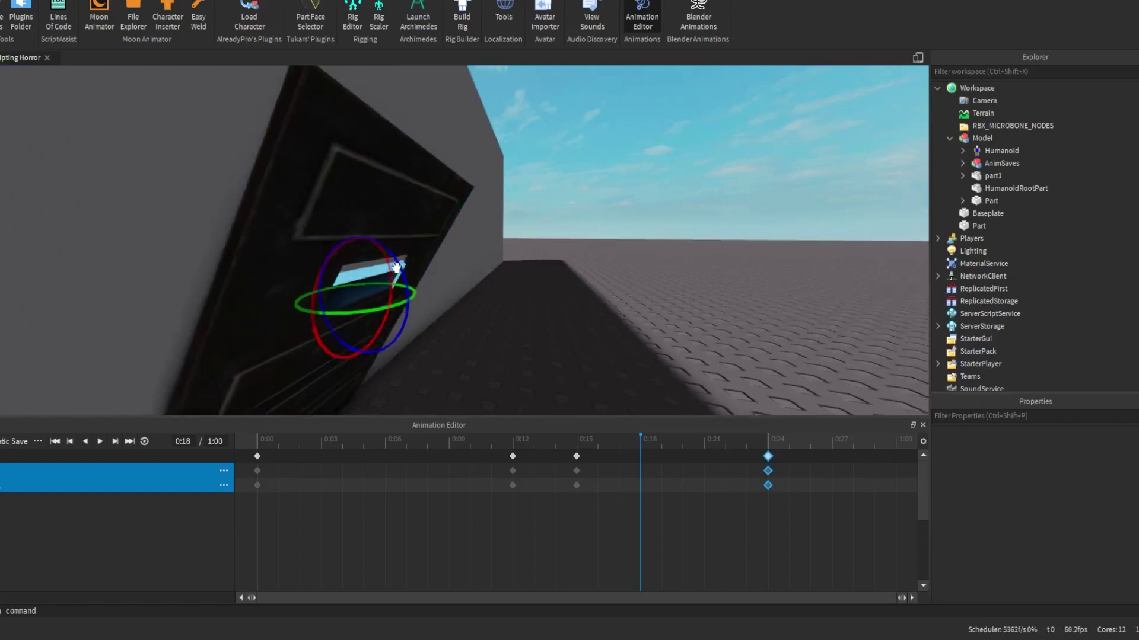
right_click_drag(396, 267, 404, 272)
key("r")
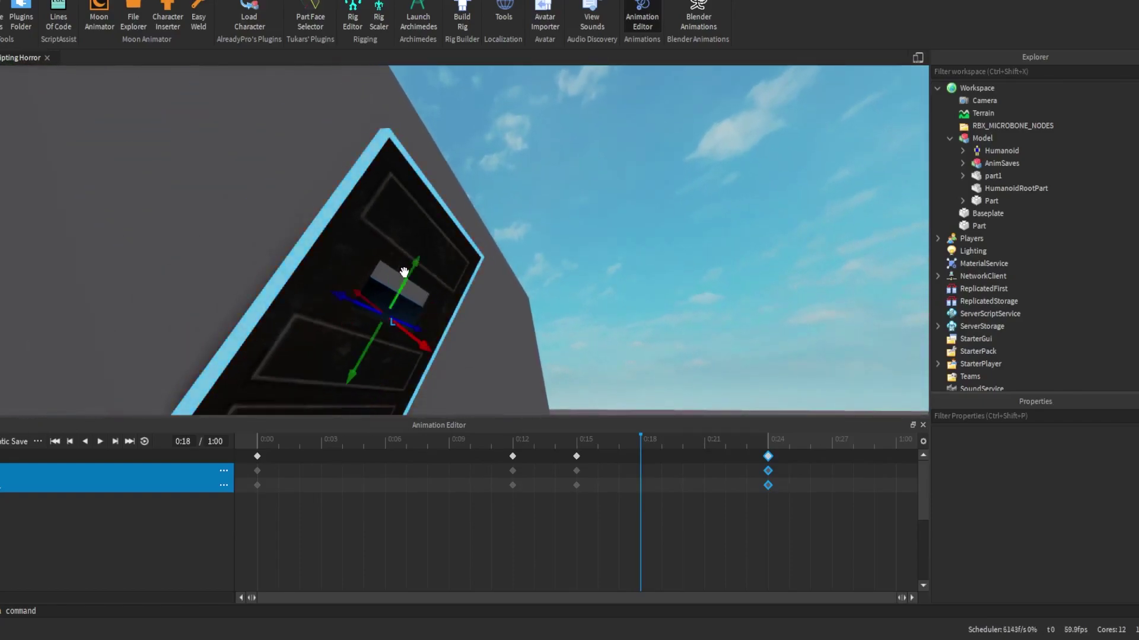
left_click_drag(404, 272, 410, 279)
right_click_drag(270, 368, 270, 370)
key("s")
- Select both door parts and move them up slightly along the door's green axis at 0:18
left_click(123, 484)
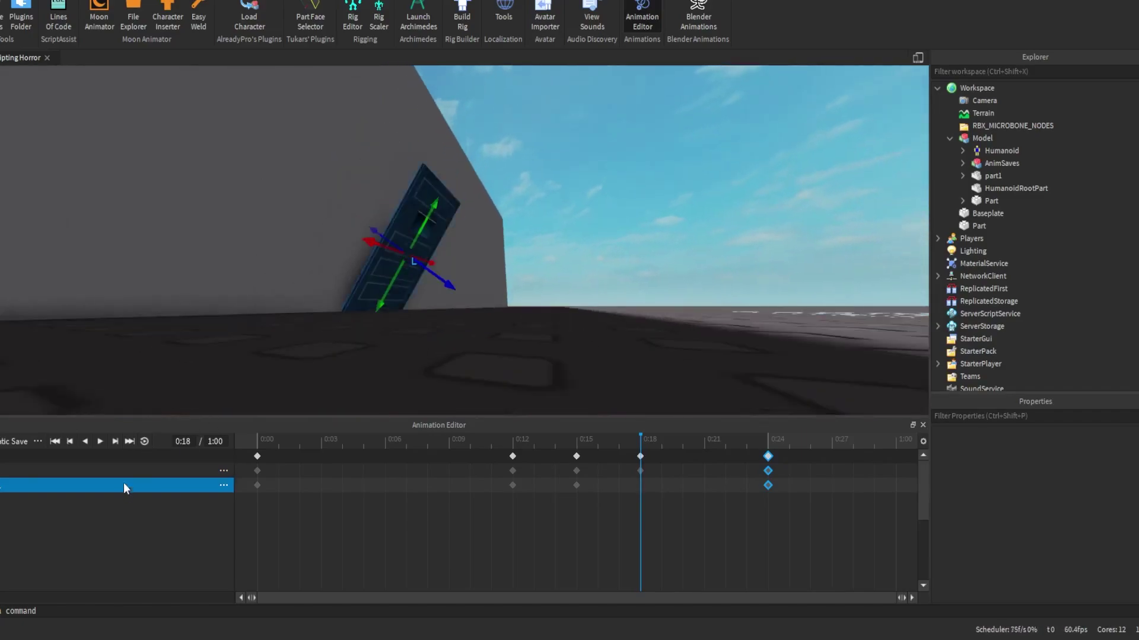
left_click(124, 473, "ctrl")
key("w")
right_click_drag(373, 269, 374, 269)
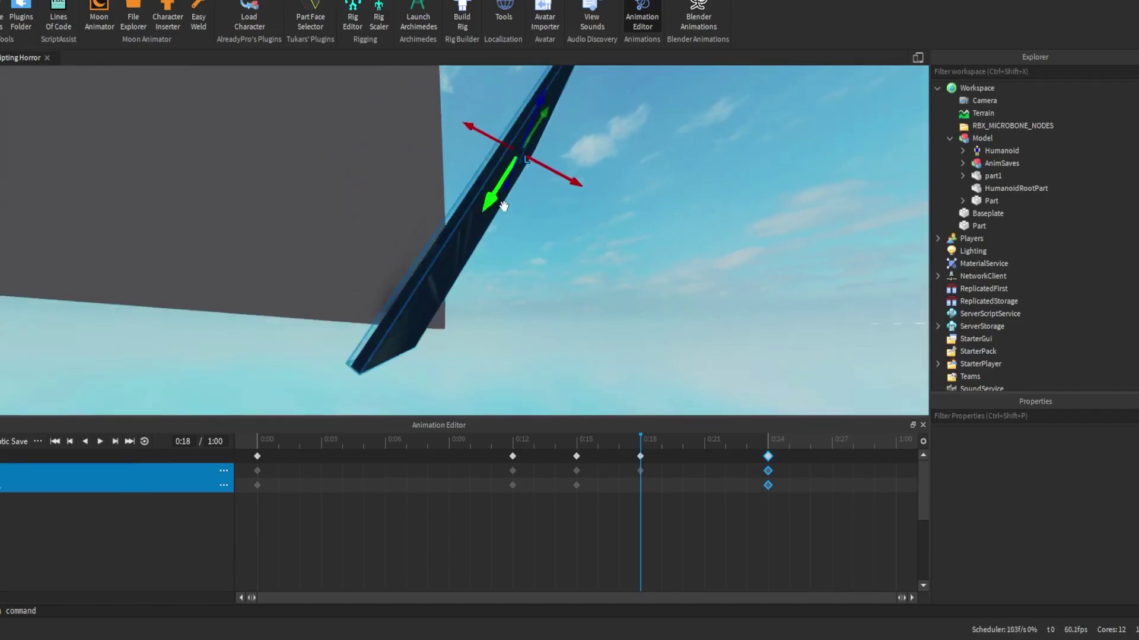
left_click_drag(503, 206, 509, 185)
key("w")
right_click_drag(509, 186, 382, 285)
key("s")
- At 0:21, switch the move axes to world orientation and adjust both door parts' height along the green axis
left_click(704, 442)
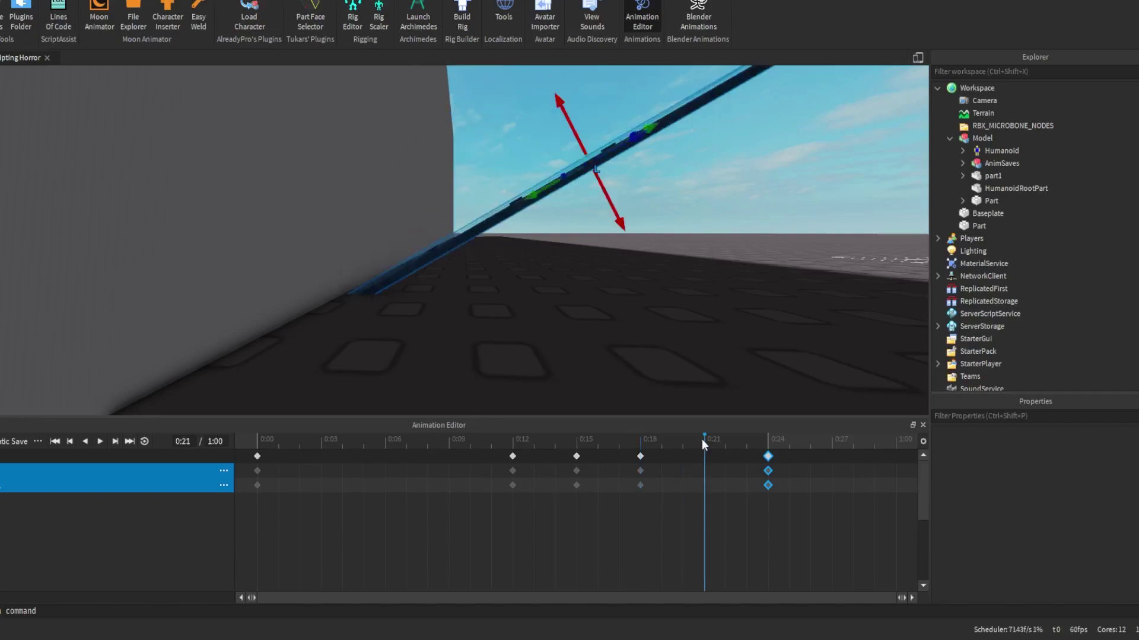
right_click_drag(466, 250, 468, 250)
key("s")
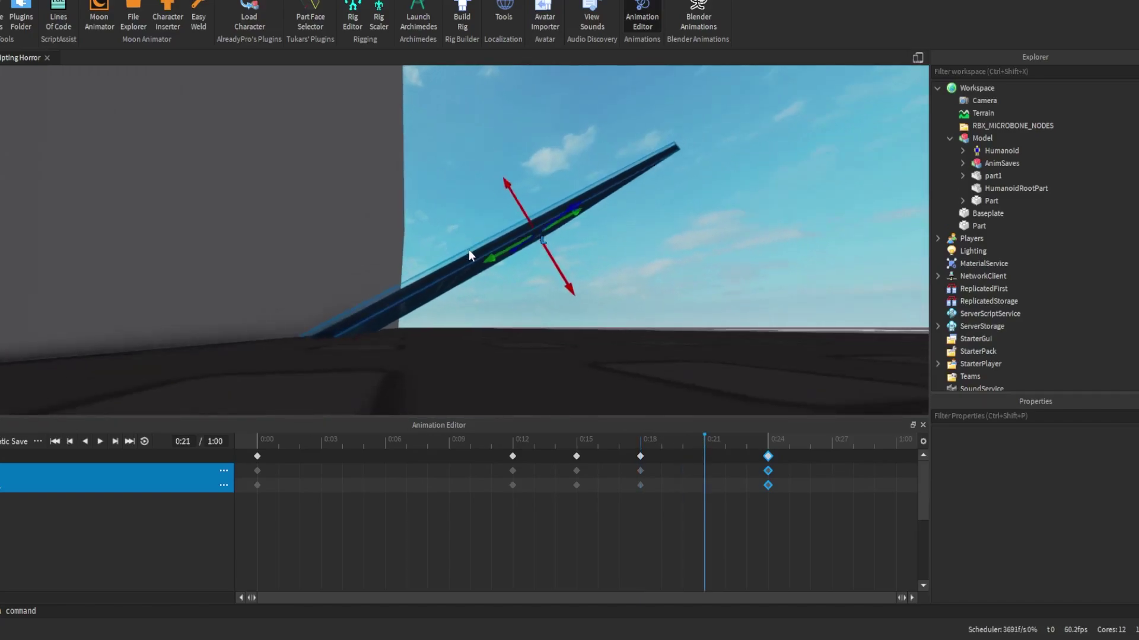
key("ctrl+l")
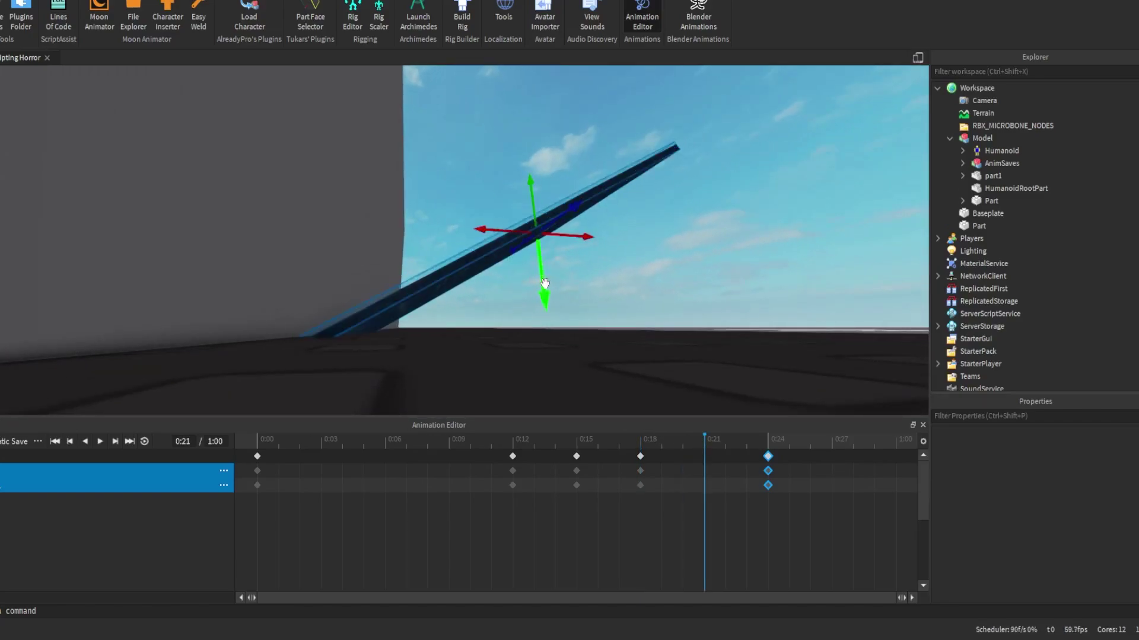
left_click_drag(543, 284, 541, 276)
key("s")
right_click_drag(541, 276, 541, 277)
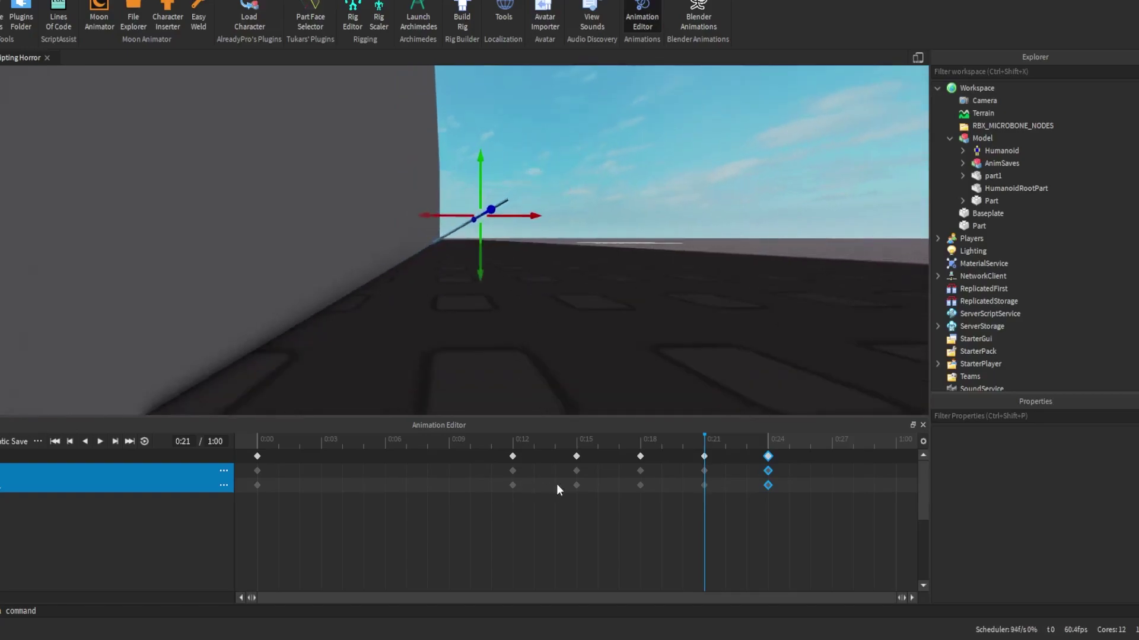
- Play the animation from the start and check how the door hits the wall and falls
left_click(575, 442)
left_click_drag(522, 437, 258, 440)
key("space")
key("d")
right_click_drag(531, 276, 532, 275)
key("d")
key("space")
key("w")
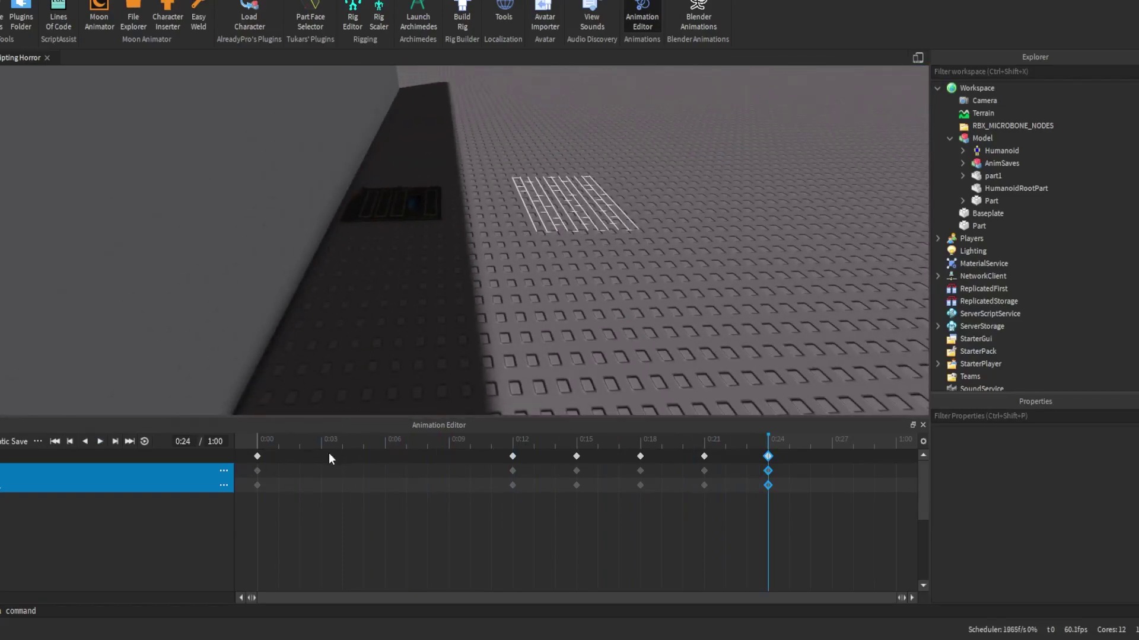
- Set the animation length to 2:00
scroll(391, 304, "up", 8)
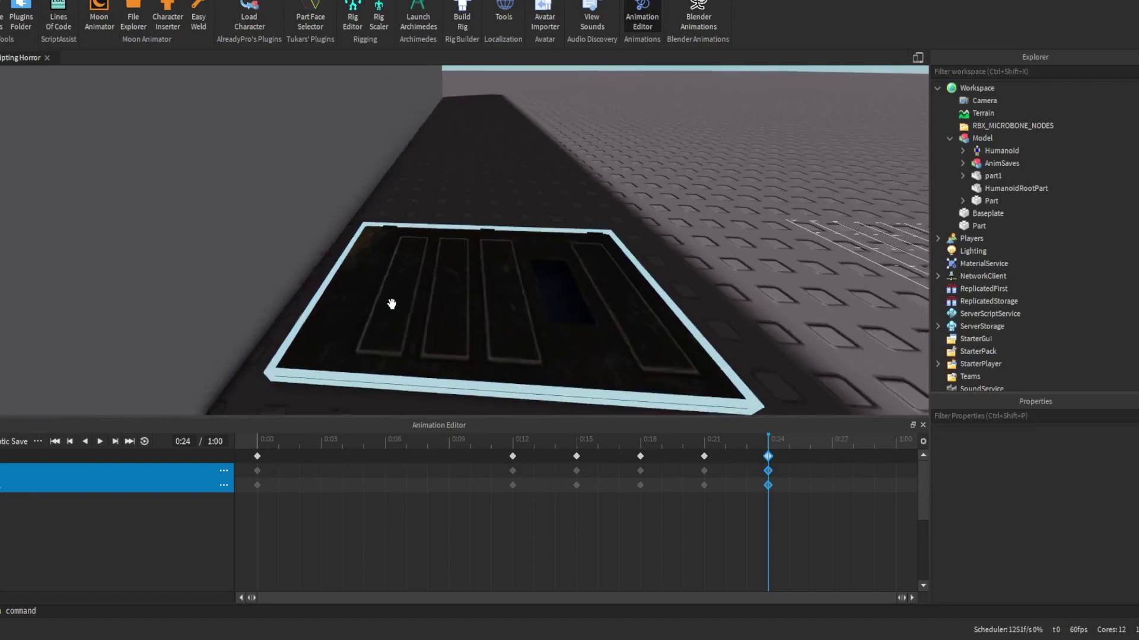
scroll(391, 304, "down", 10)
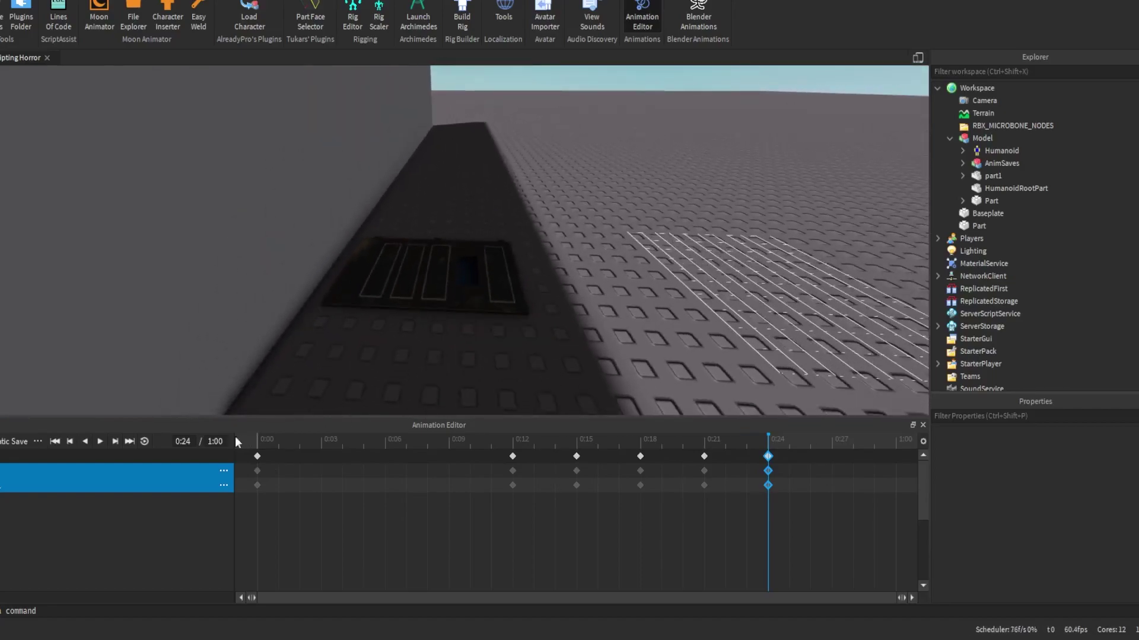
left_click(212, 442)
key("BackSpace")
type("2")
key("Return")
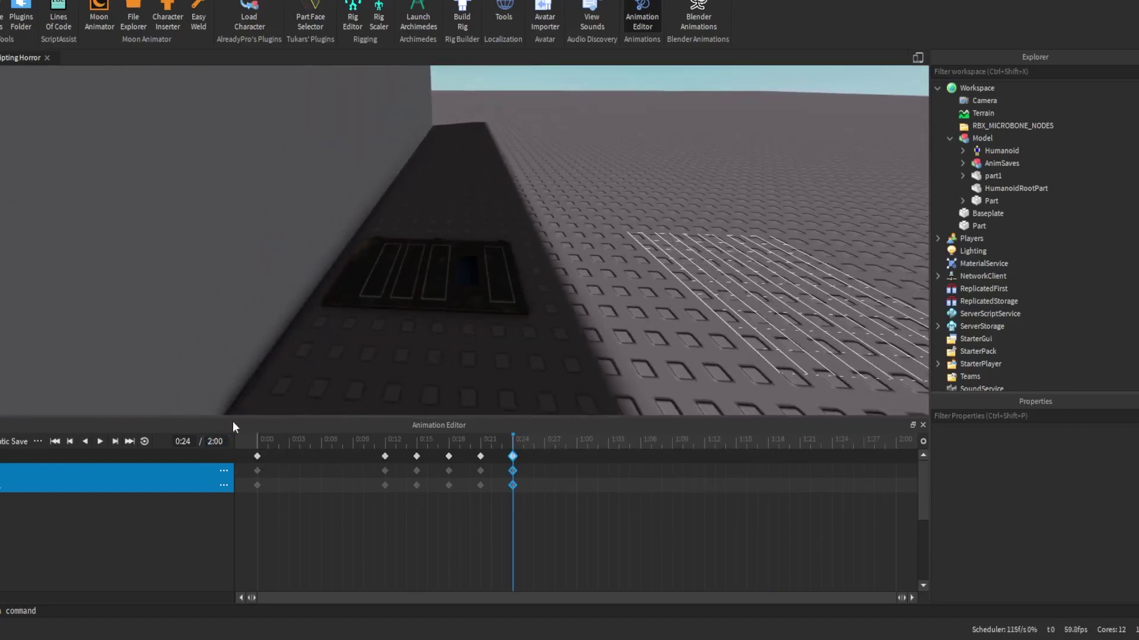
- At 1:00, slide both flat door parts along the red axis away from the wall and turn them slightly
left_click(544, 446)
left_click(119, 485)
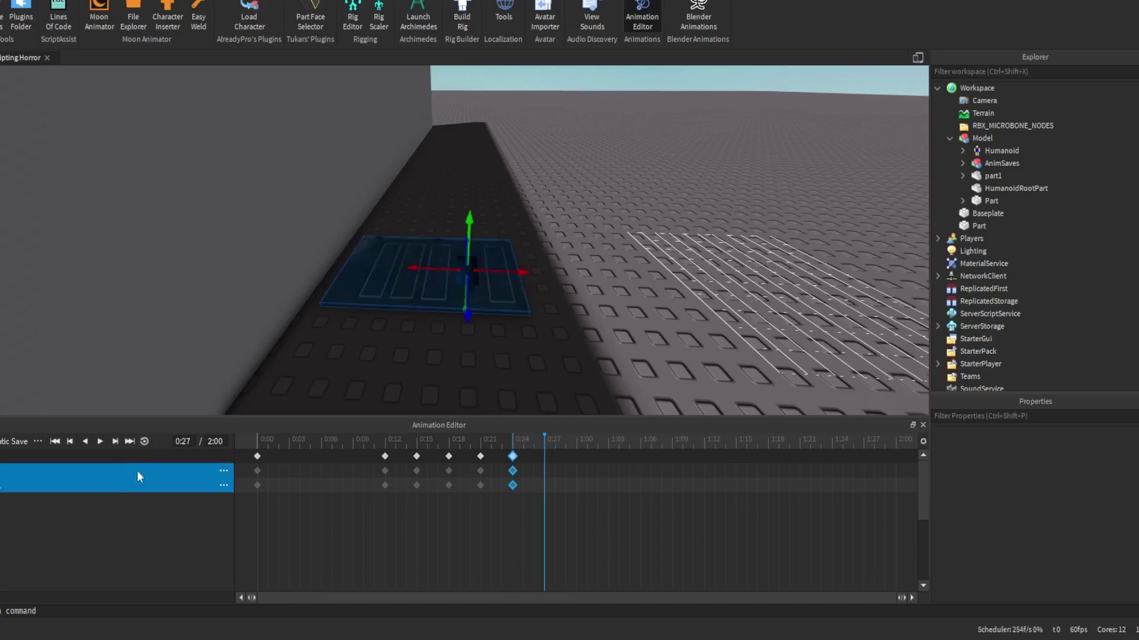
left_click(605, 442)
left_click(578, 446)
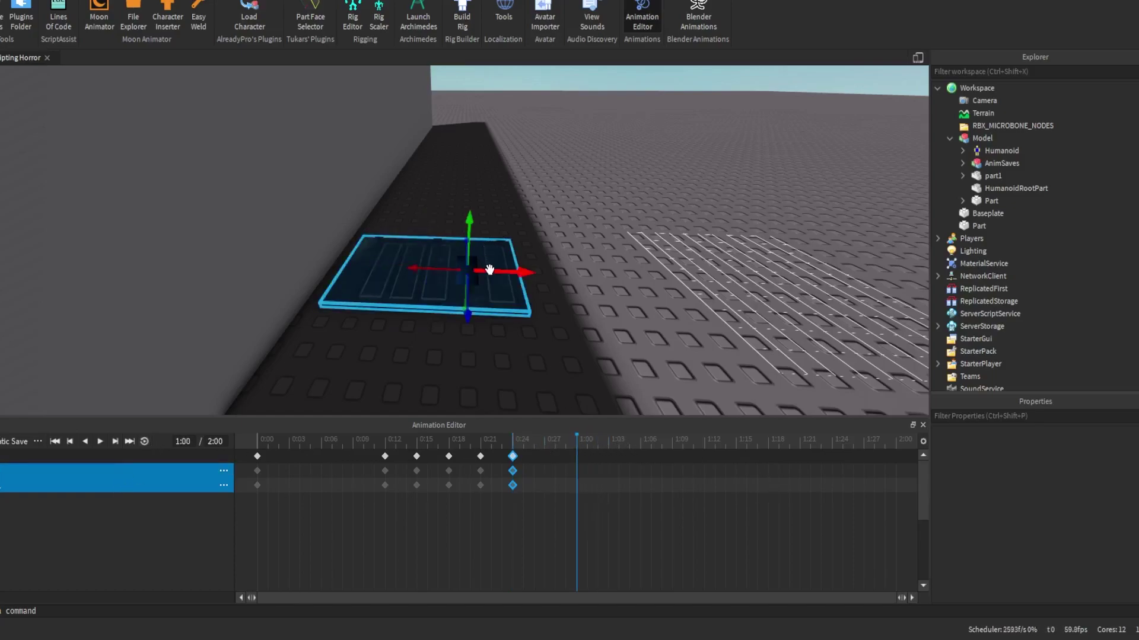
left_click_drag(488, 271, 498, 273)
key("ctrl+4")
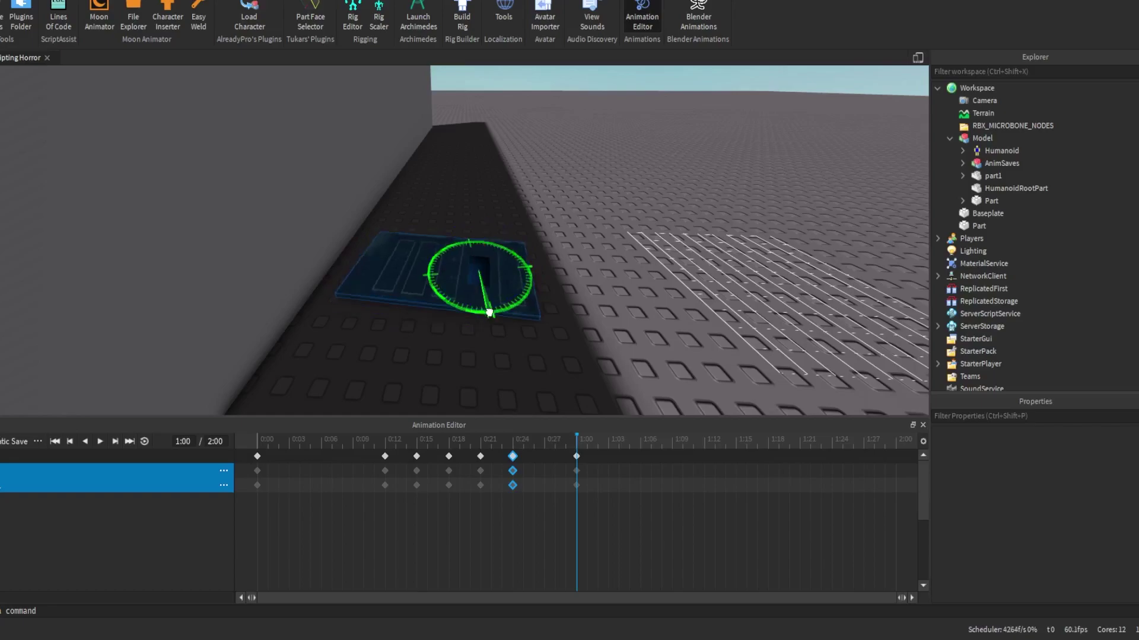
key("ctrl+2")
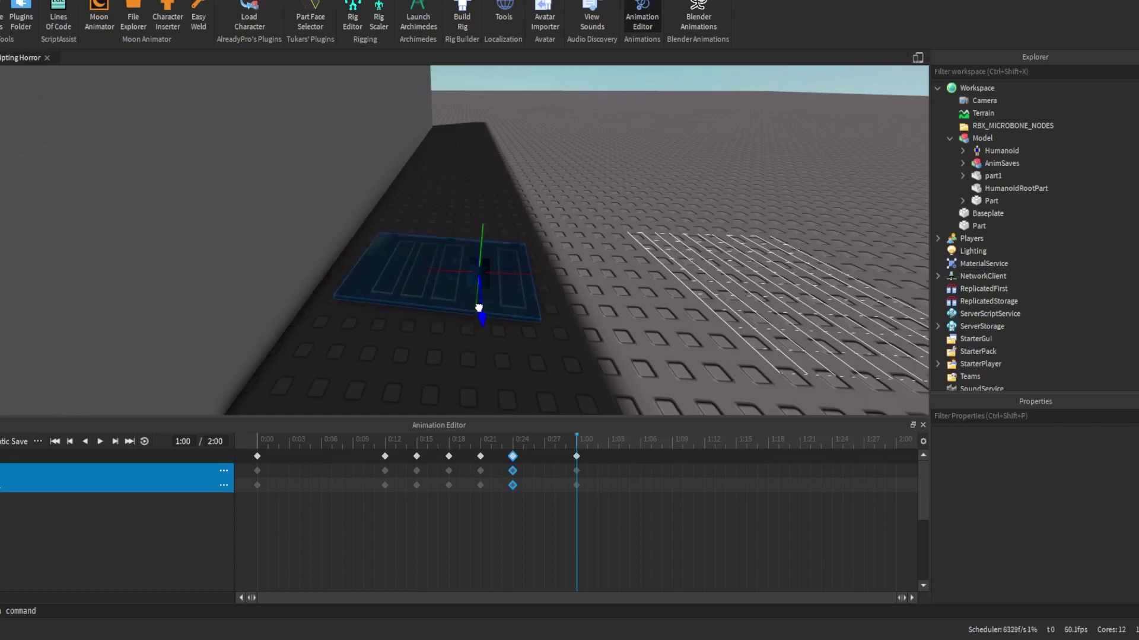
left_click_drag(508, 274, 514, 277)
- Shift the 1:00 keyframe to 1:09 and play the animation from the start
left_click_drag(415, 442, 257, 440)
key("space")
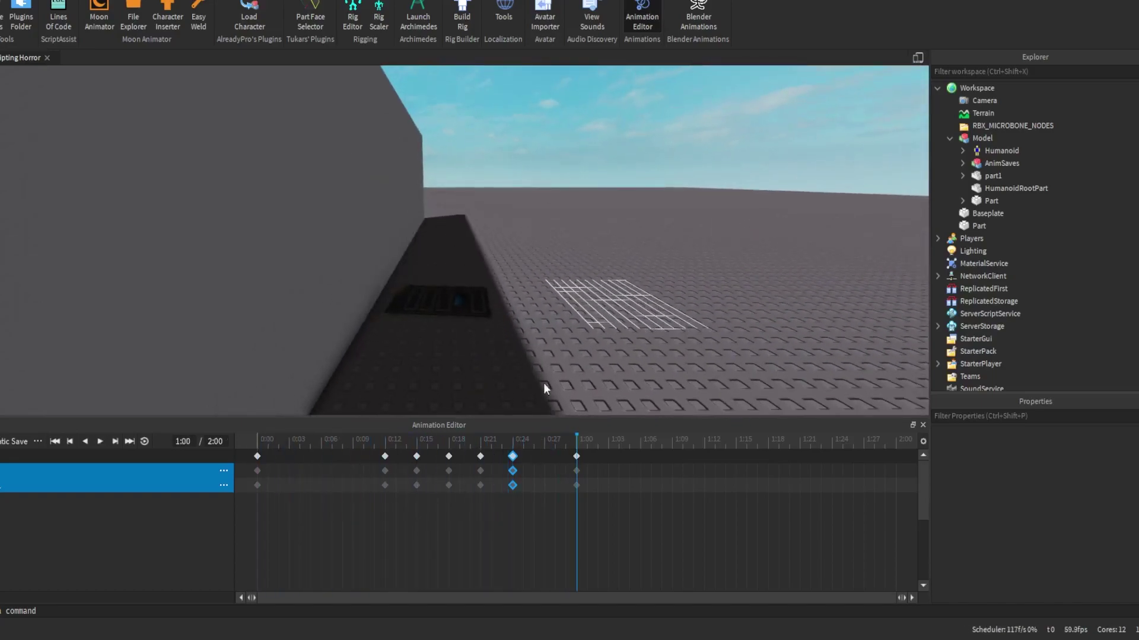
left_click_drag(577, 456, 264, 440)
key("space")
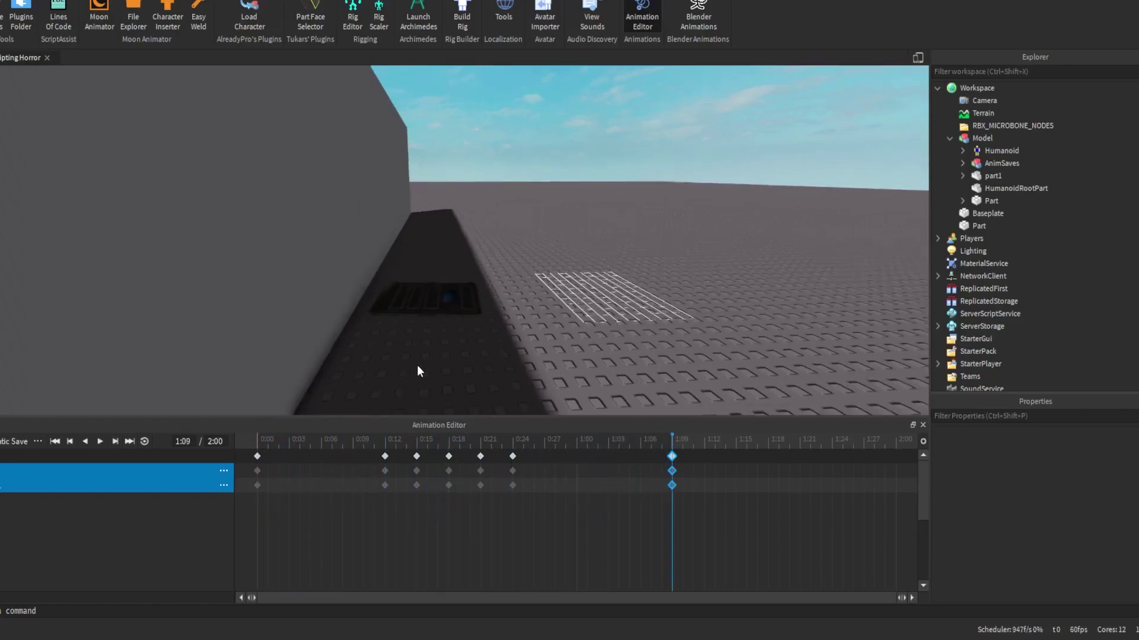
- Set the animation length to 15:00 and paste the flat-door keyframe at 15:00
right_click_drag(524, 351, 524, 351)
key("w")
key("a")
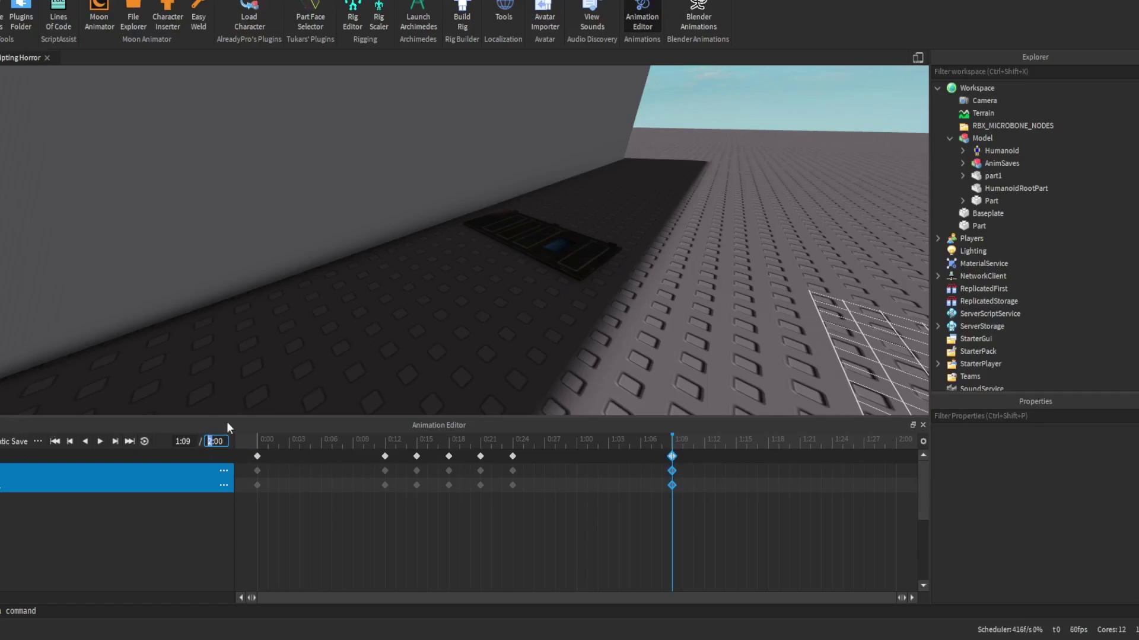
type("15")
key("Return")
left_click_drag(511, 445, 770, 448)
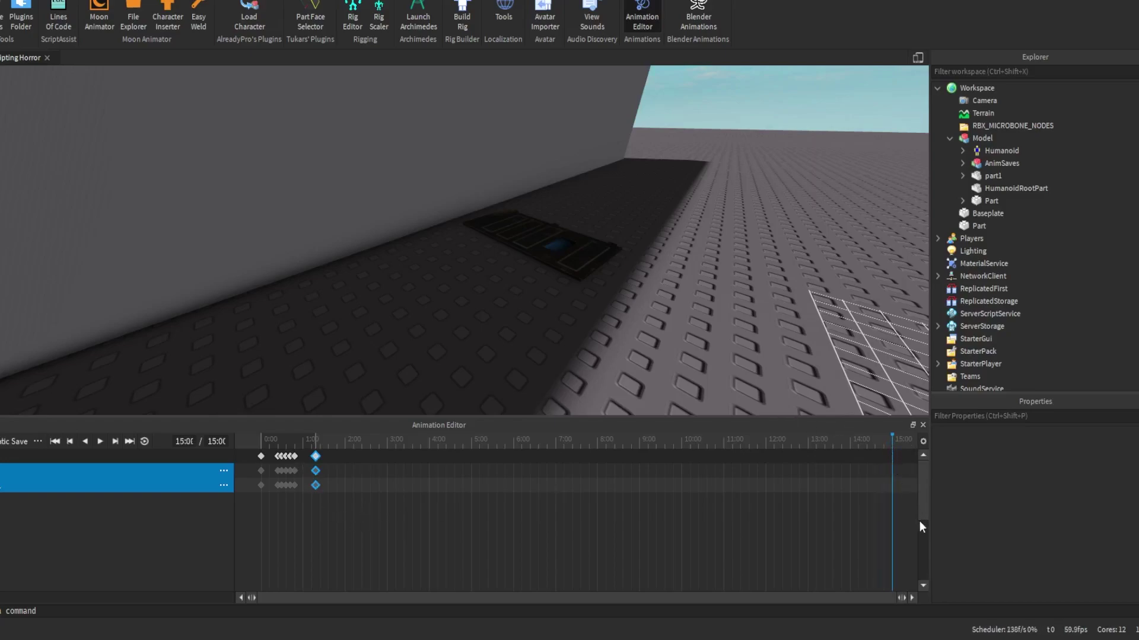
key("ctrl+v")
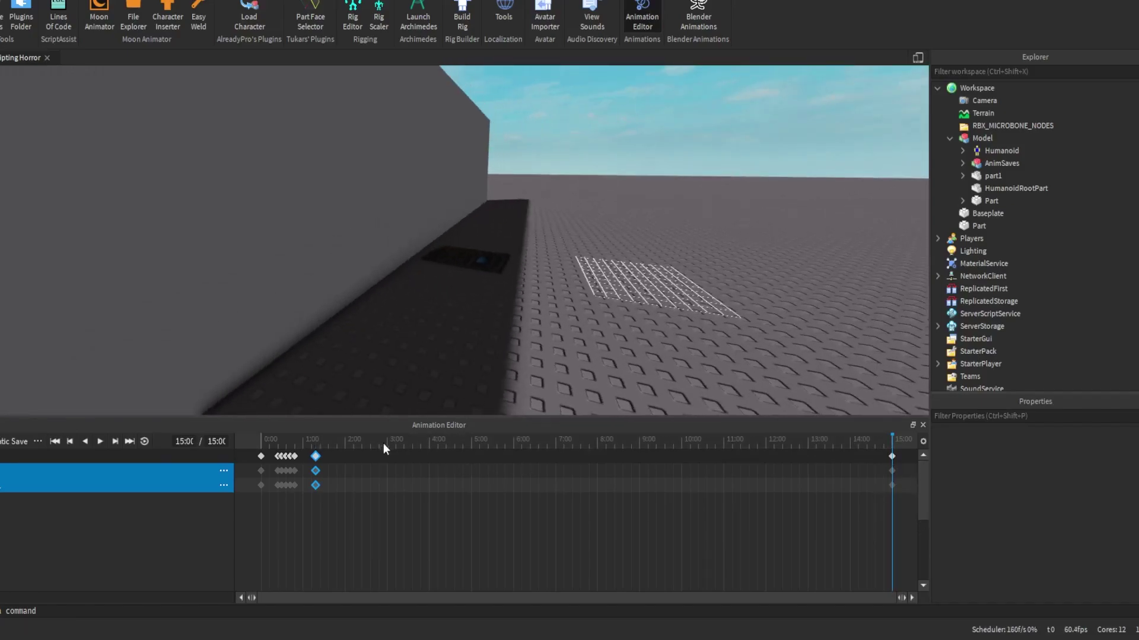
- Scrub through the extended timeline and play the animation from the start
left_click_drag(383, 443, 339, 444)
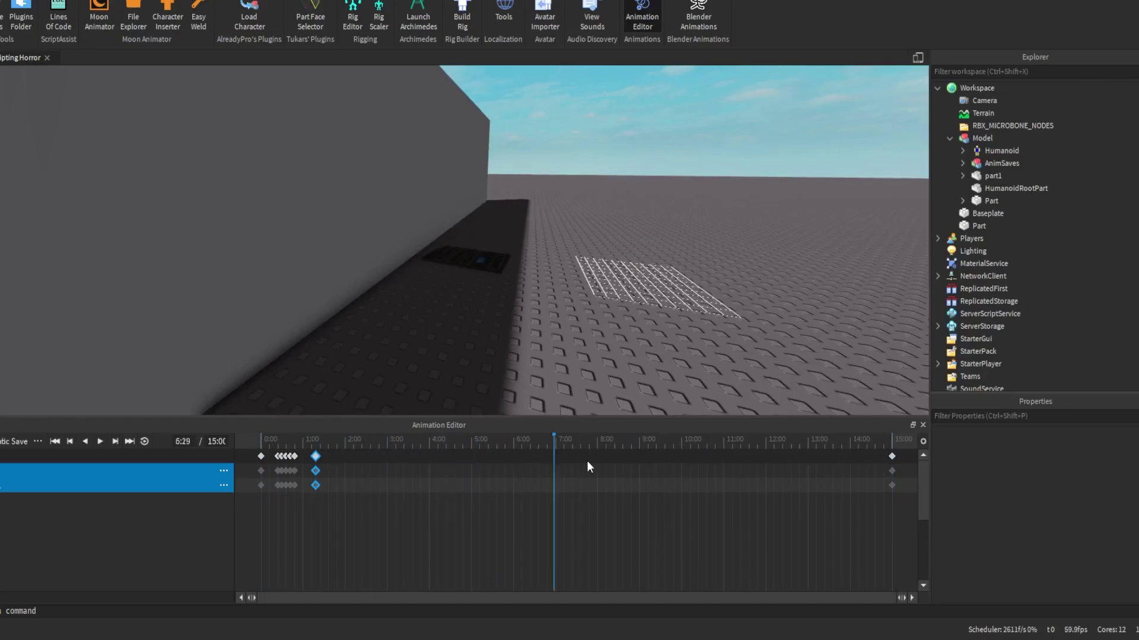
left_click_drag(871, 463, 246, 460)
key("space")
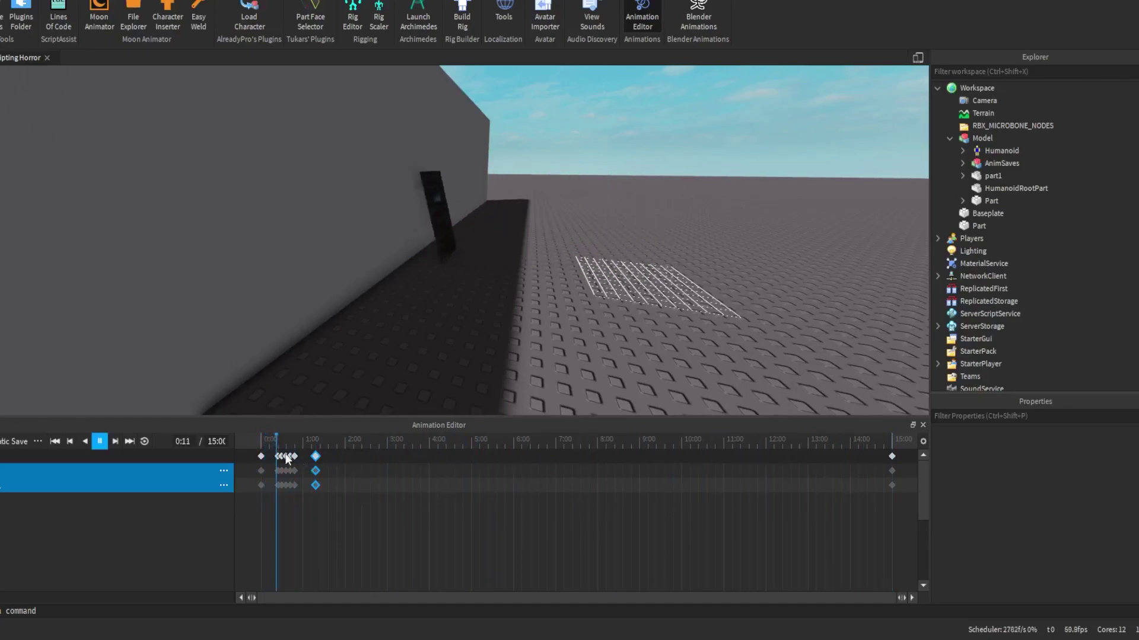
key("space")
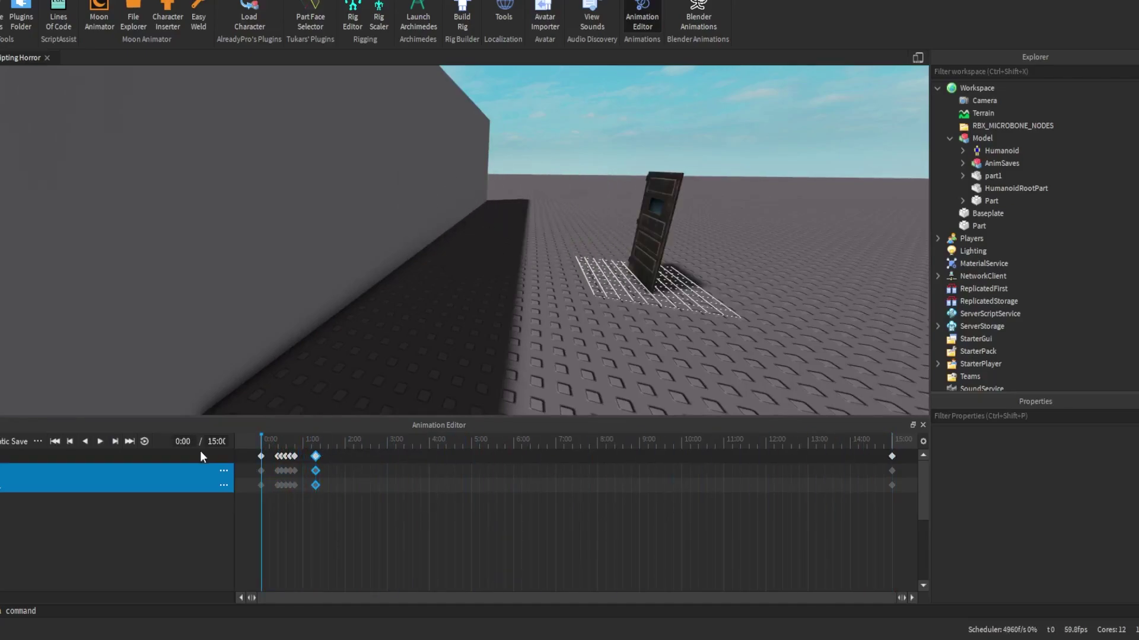
- Examine the door's starting pose from several angles and scrub the timeline to its resting pose at 1:09
right_click_drag(612, 321, 669, 289)
scroll(669, 288, "up", 4)
scroll(669, 289, "down", 6)
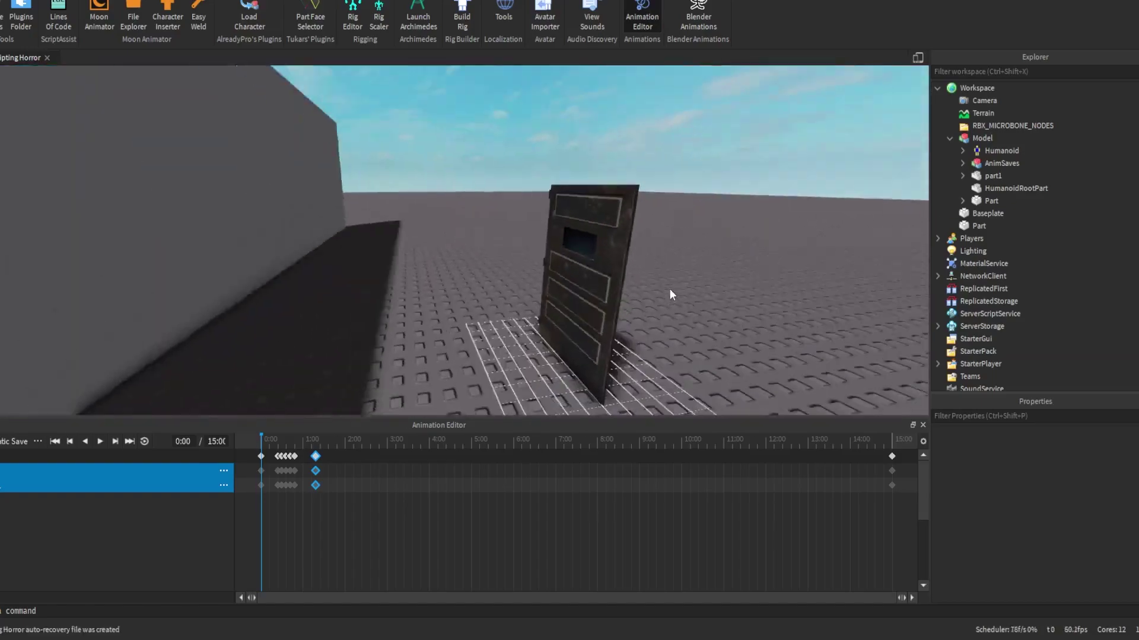
key("w")
right_click_drag(429, 240, 428, 241)
key("s")
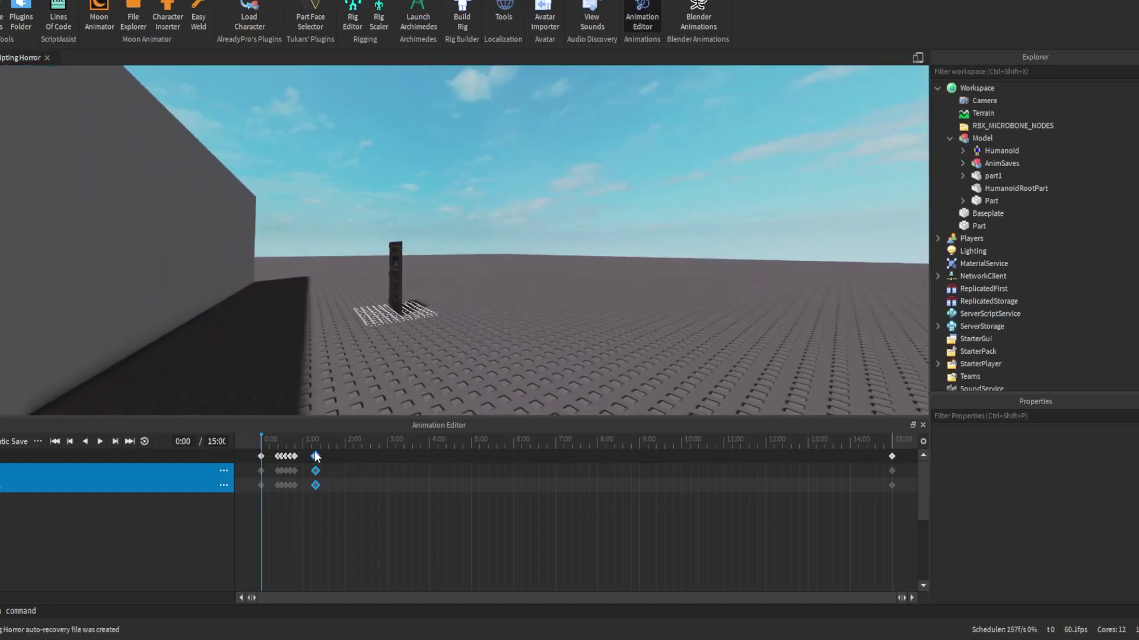
left_click_drag(315, 446, 589, 438)
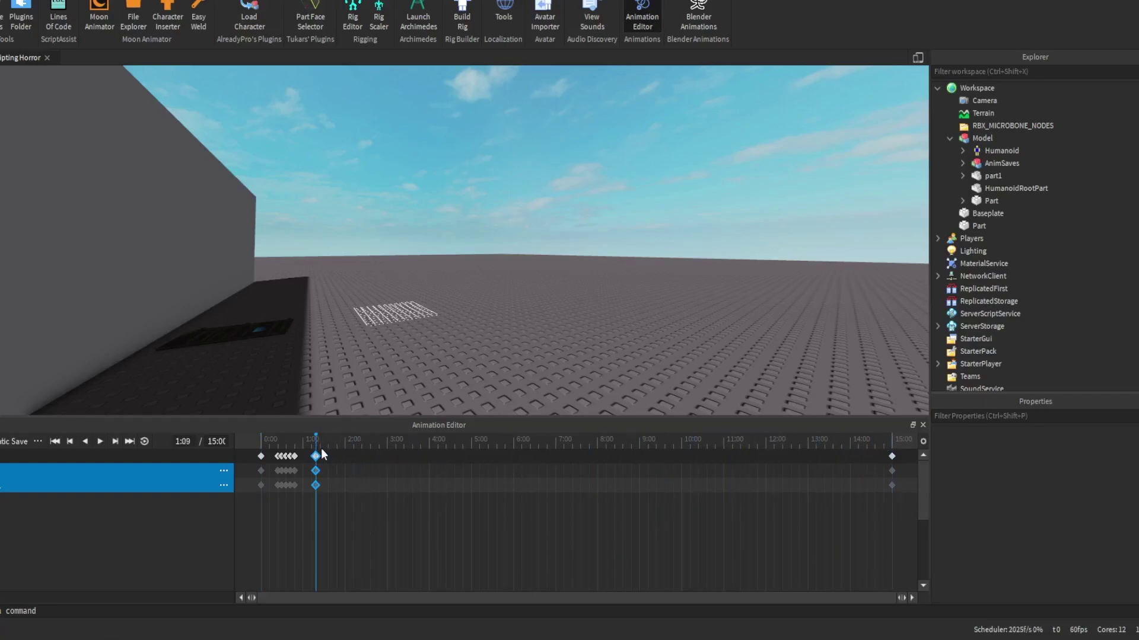
key("w")
right_click_drag(385, 358, 385, 358)
key("s")
key("w")
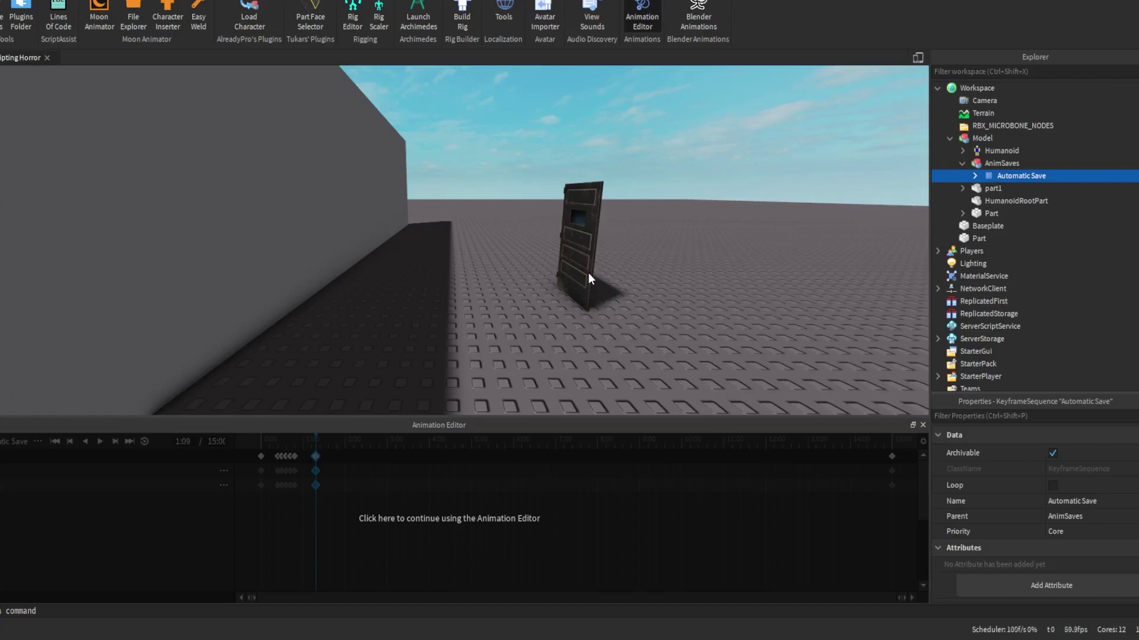
- Close the Animation Editor and collapse AnimSaves inside the door model
left_click(923, 424)
double_click(982, 153)
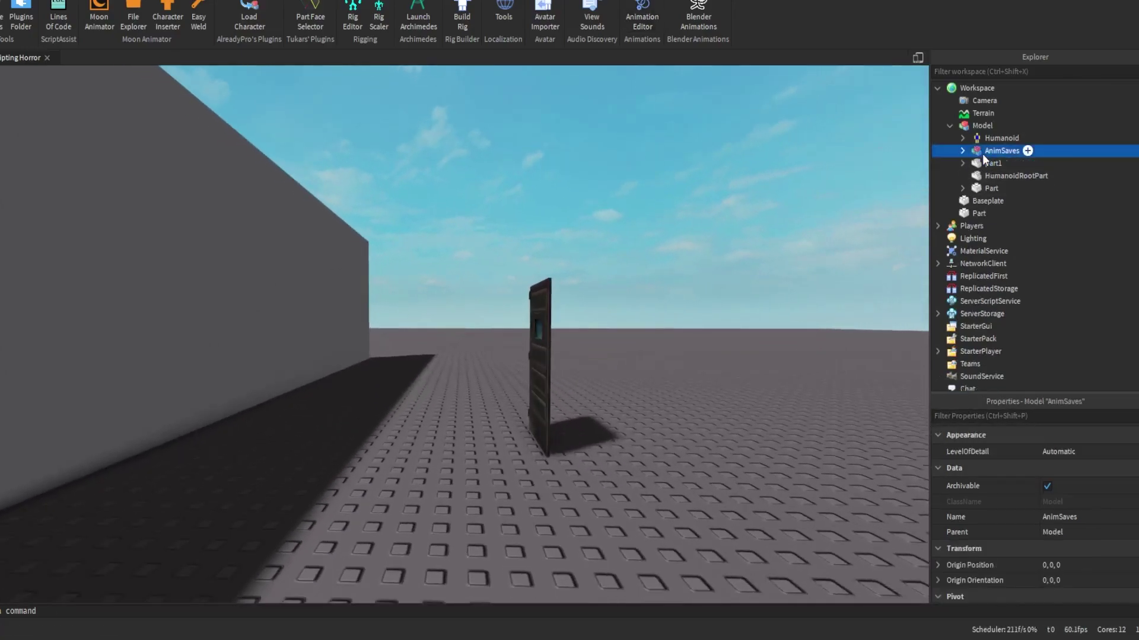
key("s")
right_click_drag(725, 225, 725, 226)
key("w")
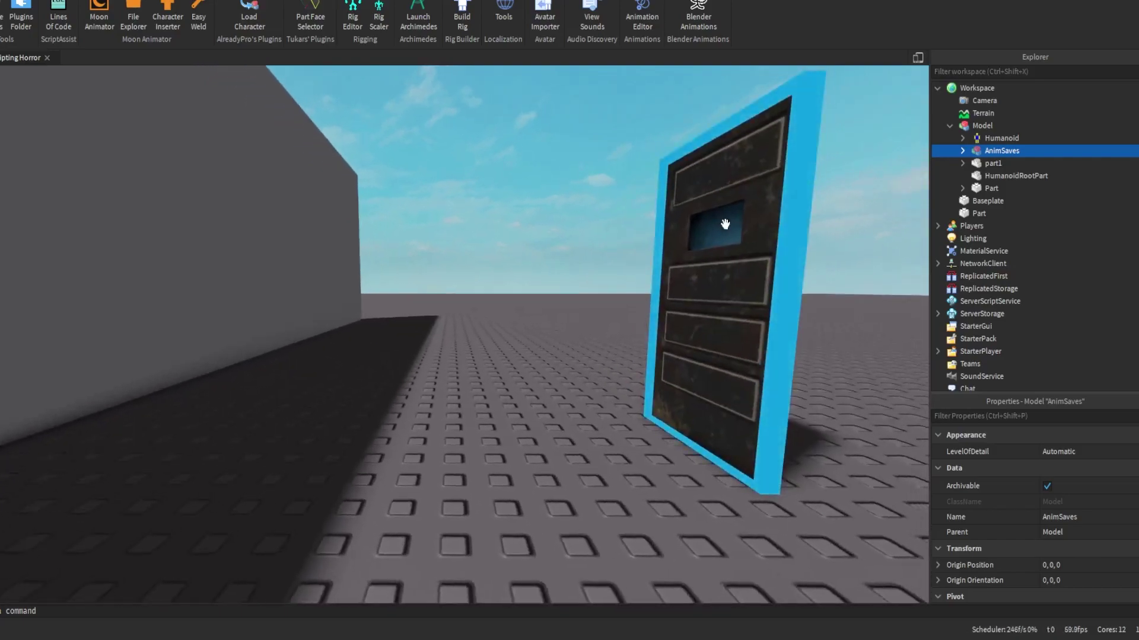
scroll(724, 225, "down", 5)
scroll(486, 250, "up", 4)
scroll(486, 250, "down", 4)
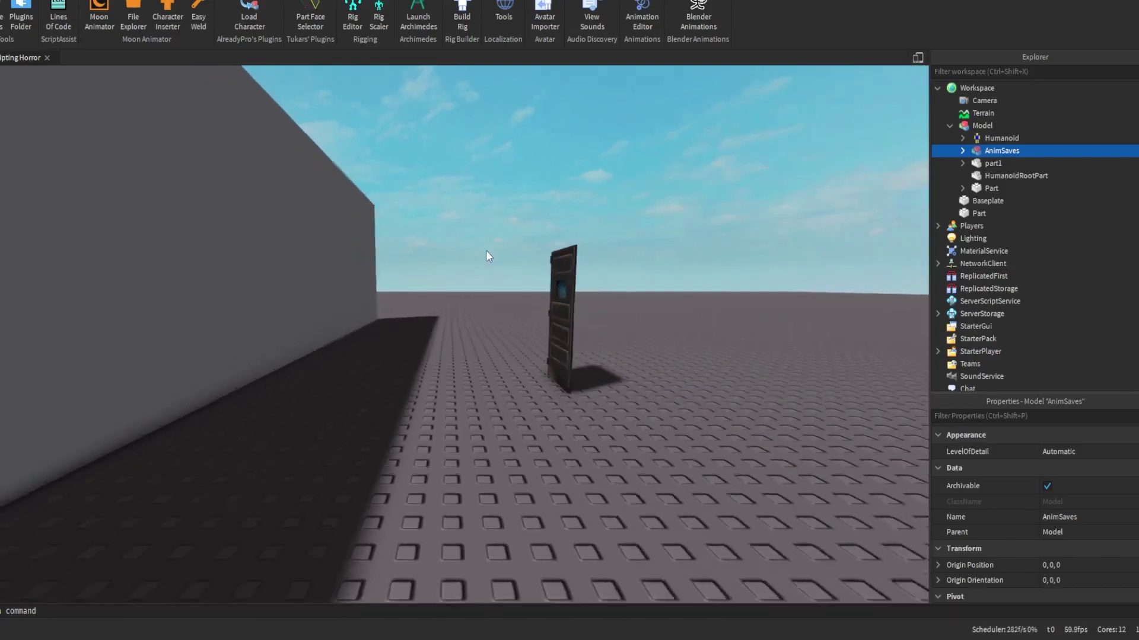
scroll(486, 256, "down", 3)
scroll(465, 247, "up", 5)
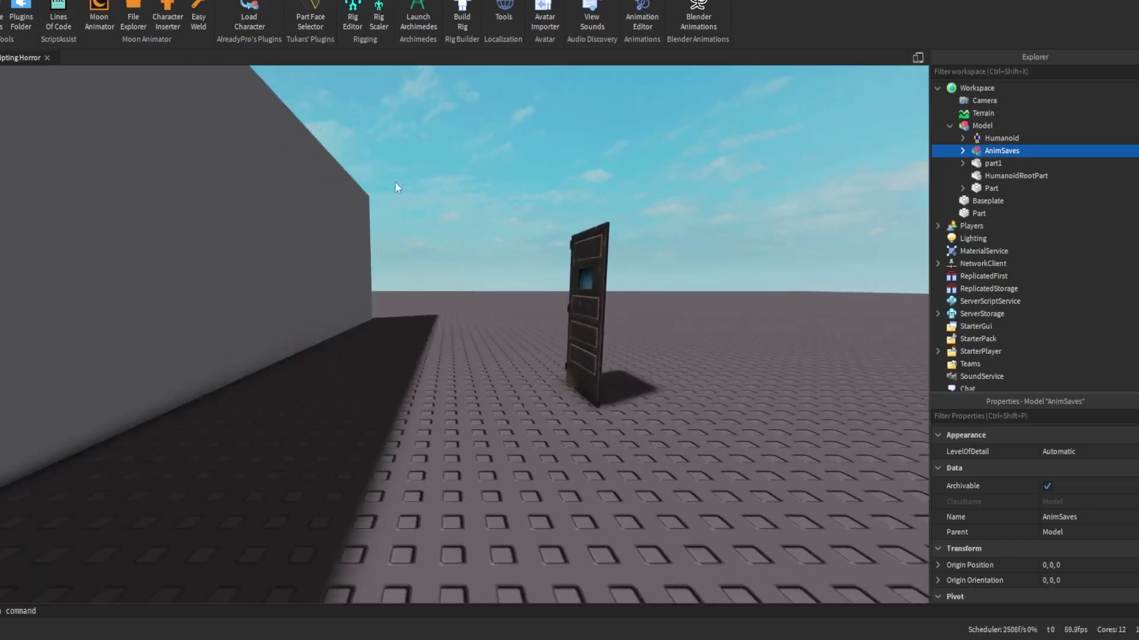
key("a")
key("d")
key("a")
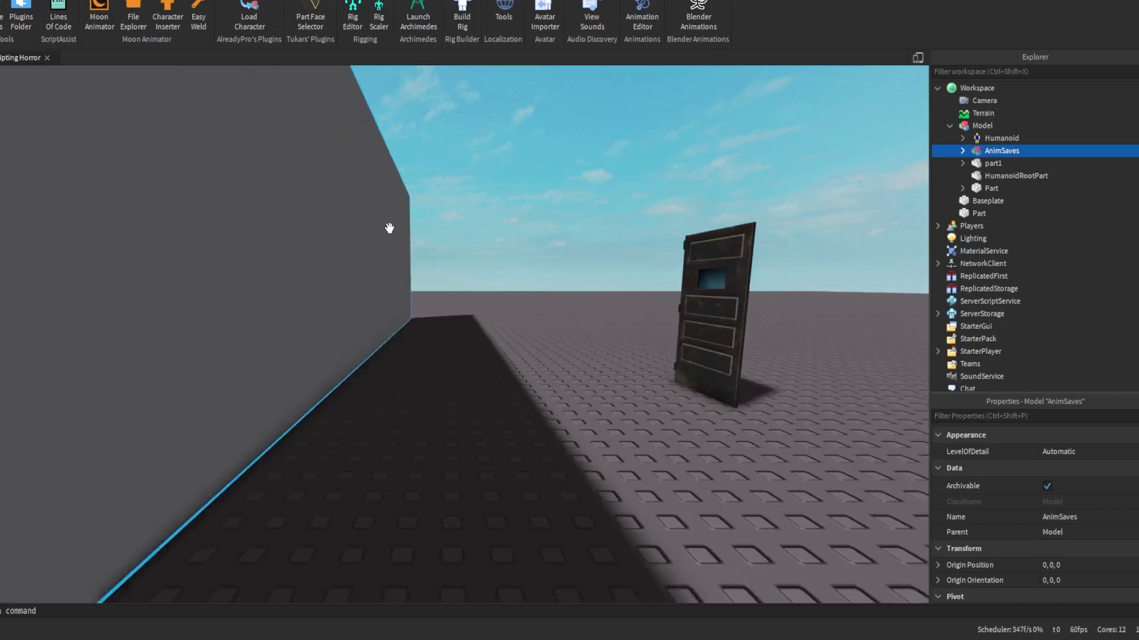
key("s")
key("d")
key("w")
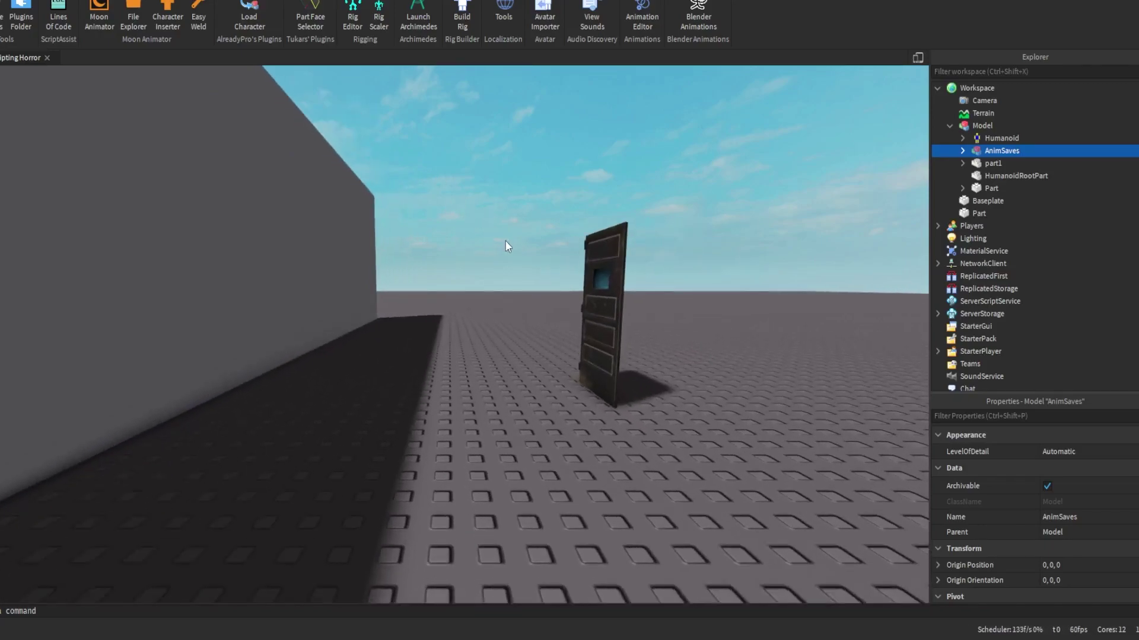
key("s")
key("a")
key("w")
key("d")
left_click(573, 227)
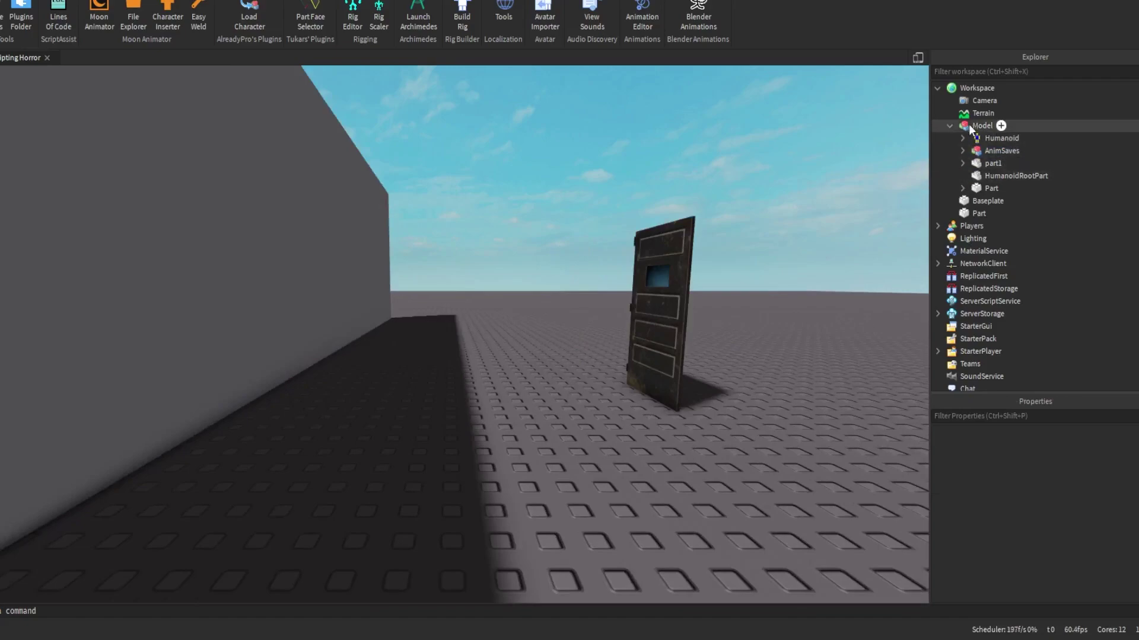
- Rename the door model to Doors and group it inside a new parent model
left_click(968, 125)
left_click(1064, 516)
type("Do")
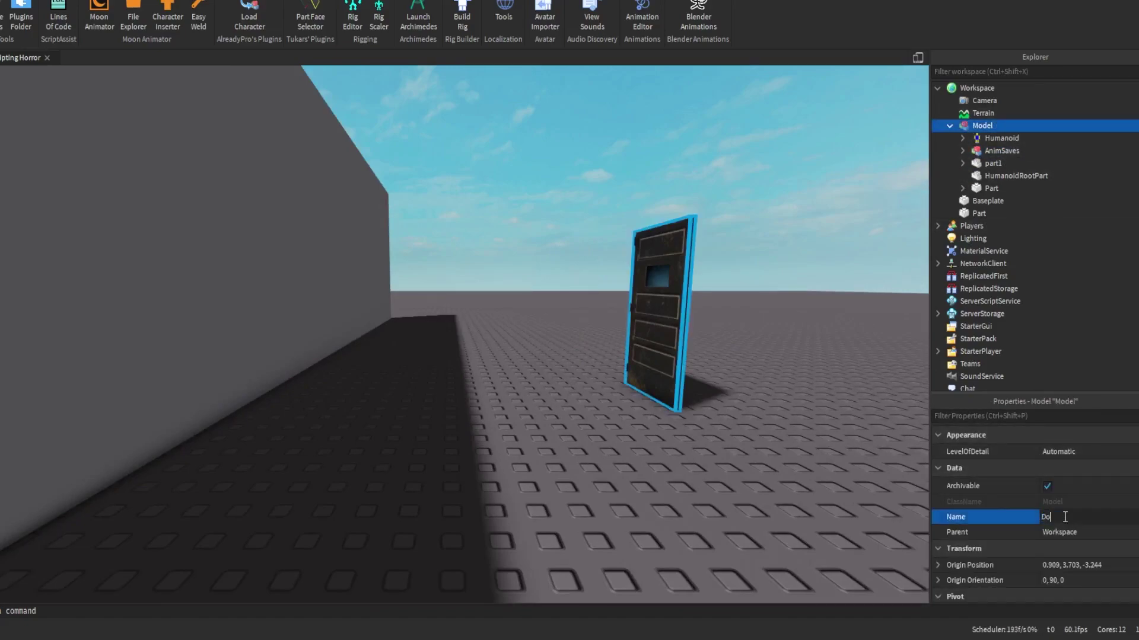
type("or")
key("Return")
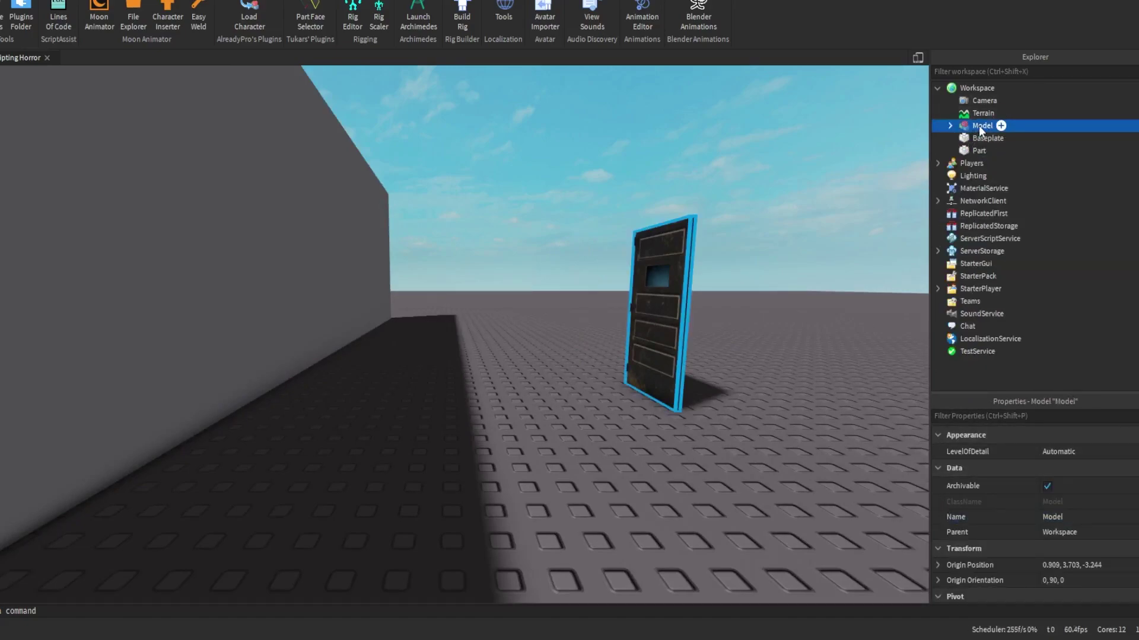
left_click(950, 126)
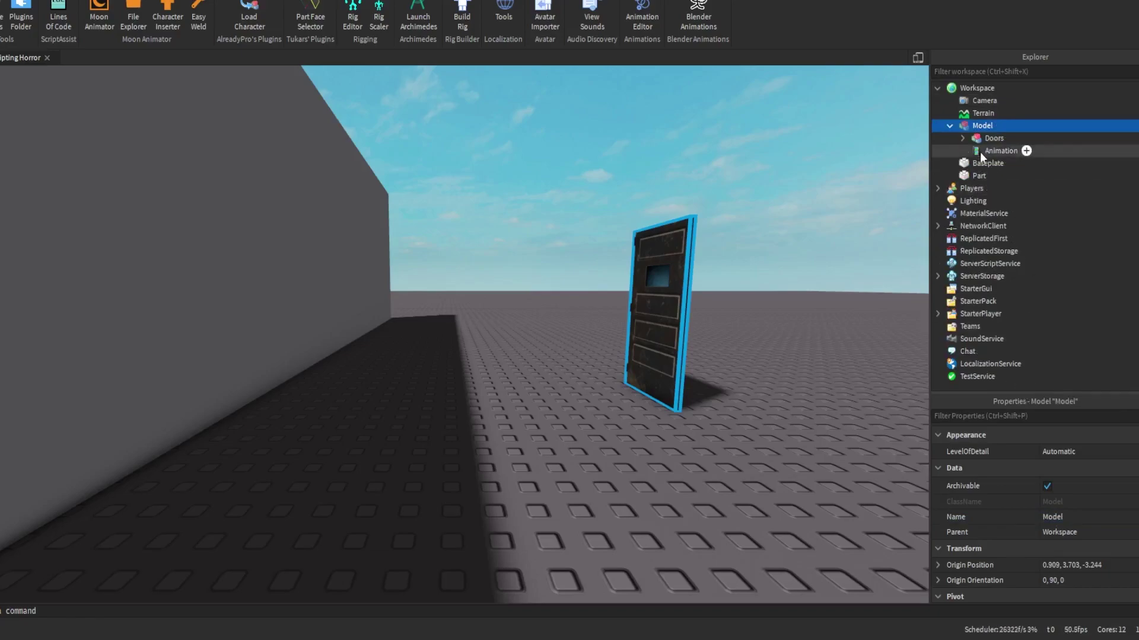
- Paste the copied animation ID as the AnimationId of the Animation object in the parent model
left_click(987, 152)
left_click(1066, 468)
key("ctrl+v")
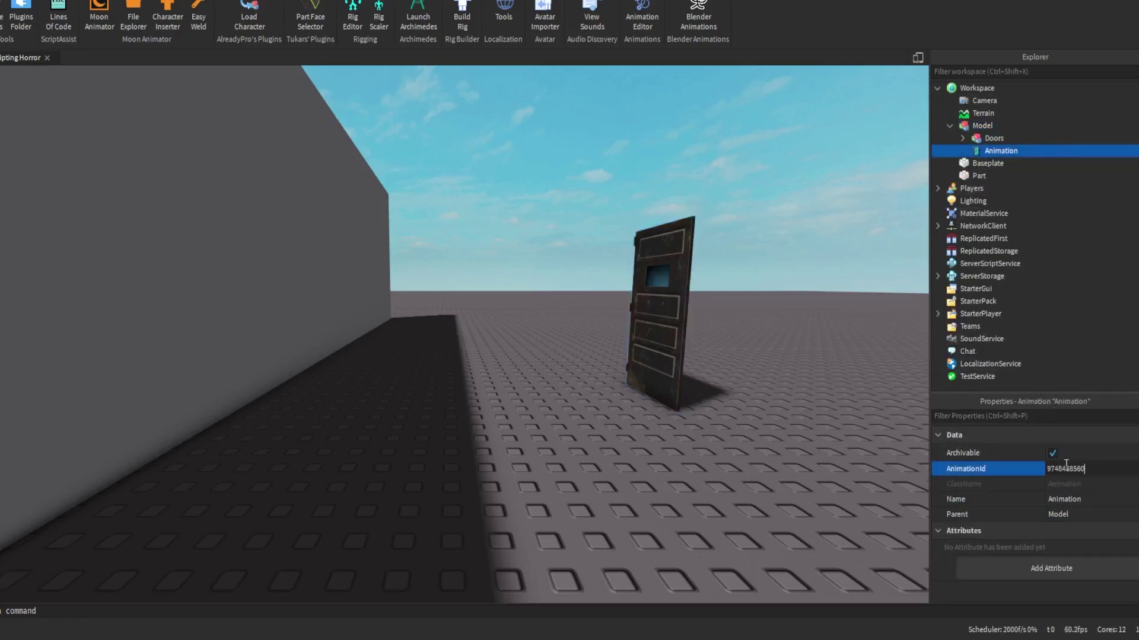
key("Return")
left_click(976, 137)
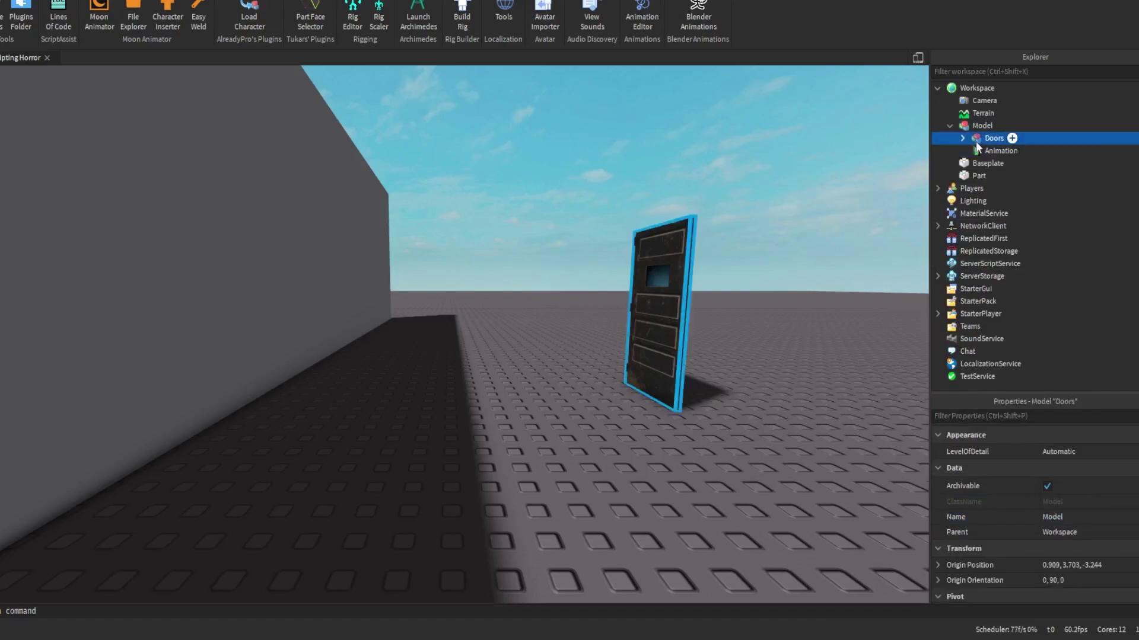
left_click(978, 147)
left_click(977, 141)
left_click(977, 147)
- Insert a new block part and place it on the baseplate between the wall and the door
right_click_drag(730, 208, 466, 368)
left_click(465, 368)
left_click(241, 0)
right_click_drag(235, 94, 235, 95)
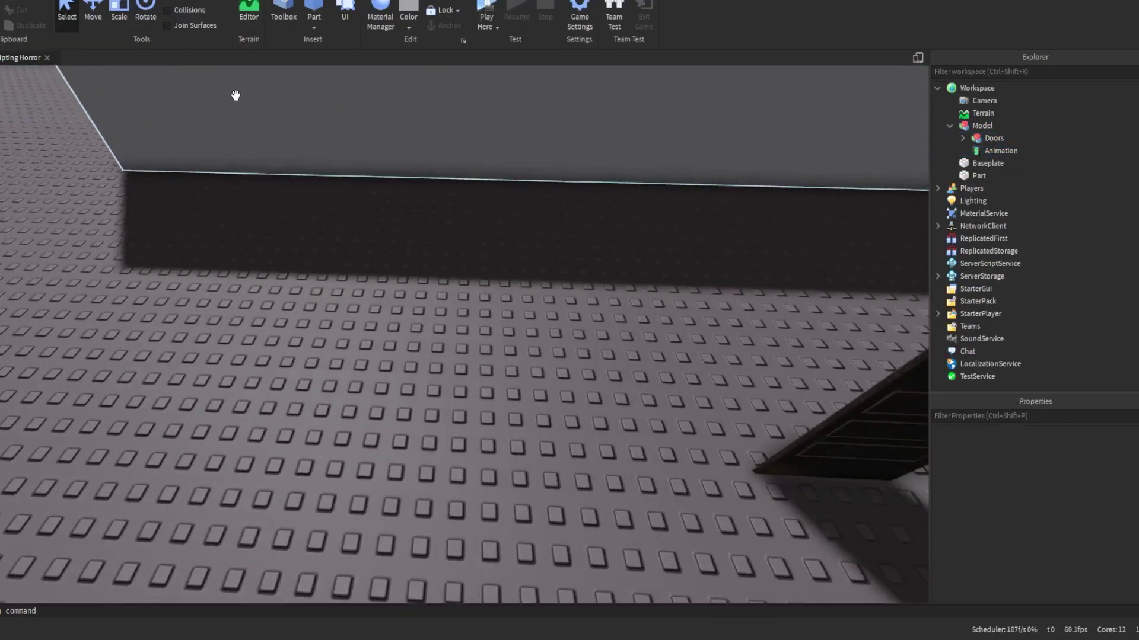
scroll(235, 95, "up", 2)
left_click(313, 7)
scroll(480, 361, "up", 3)
scroll(480, 360, "down", 4)
left_click_drag(480, 360, 559, 409)
right_click_drag(480, 360, 559, 409)
left_click_drag(559, 409, 554, 399)
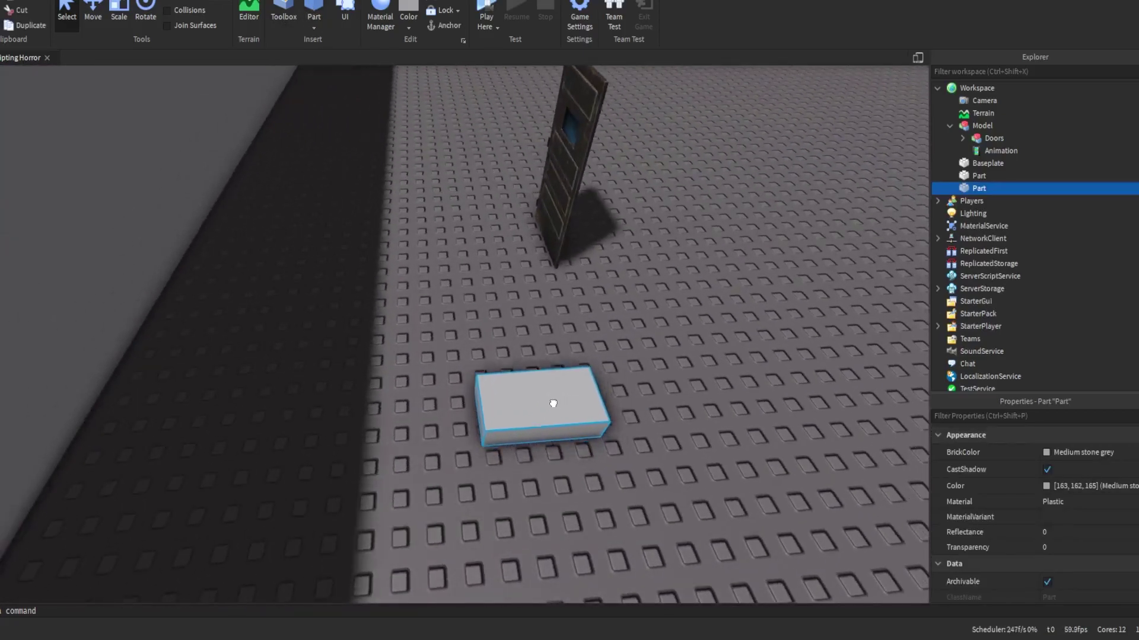
right_click_drag(552, 403, 553, 398)
left_click_drag(554, 399, 554, 304)
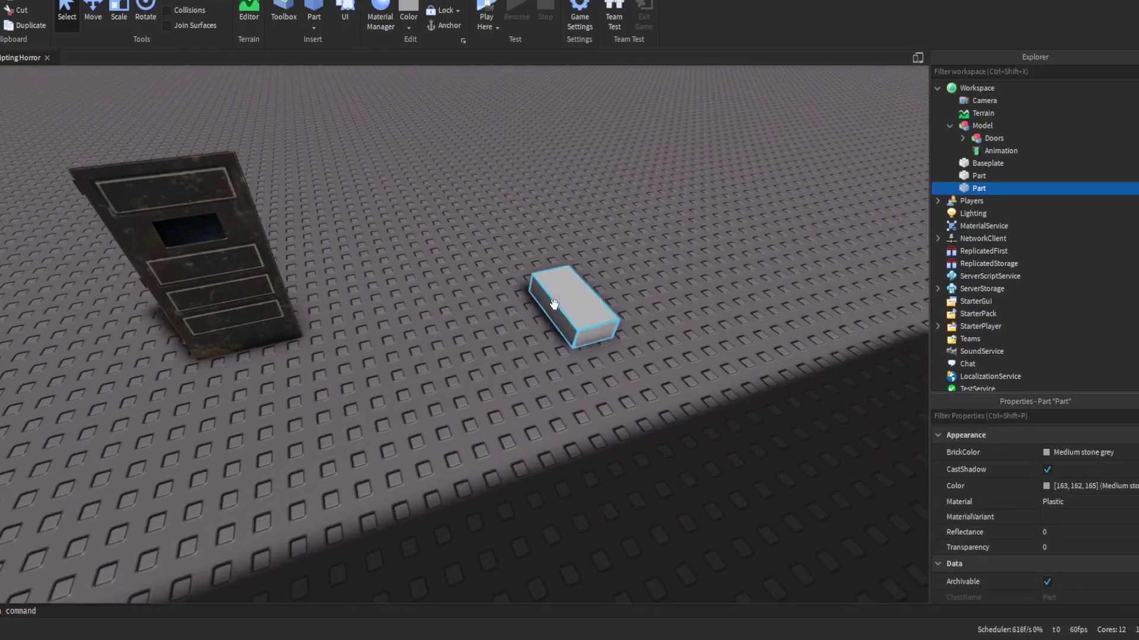
right_click_drag(554, 305, 553, 304)
- Scale the new part into an upright barrier of about 18 × 9.6 × 2 studs reaching out from the wall
left_click(117, 15)
right_click_drag(471, 245, 471, 247)
left_click_drag(281, 285, 449, 158)
scroll(446, 161, "up", 3)
left_click_drag(333, 294, 298, 165)
right_click_drag(297, 165, 298, 163)
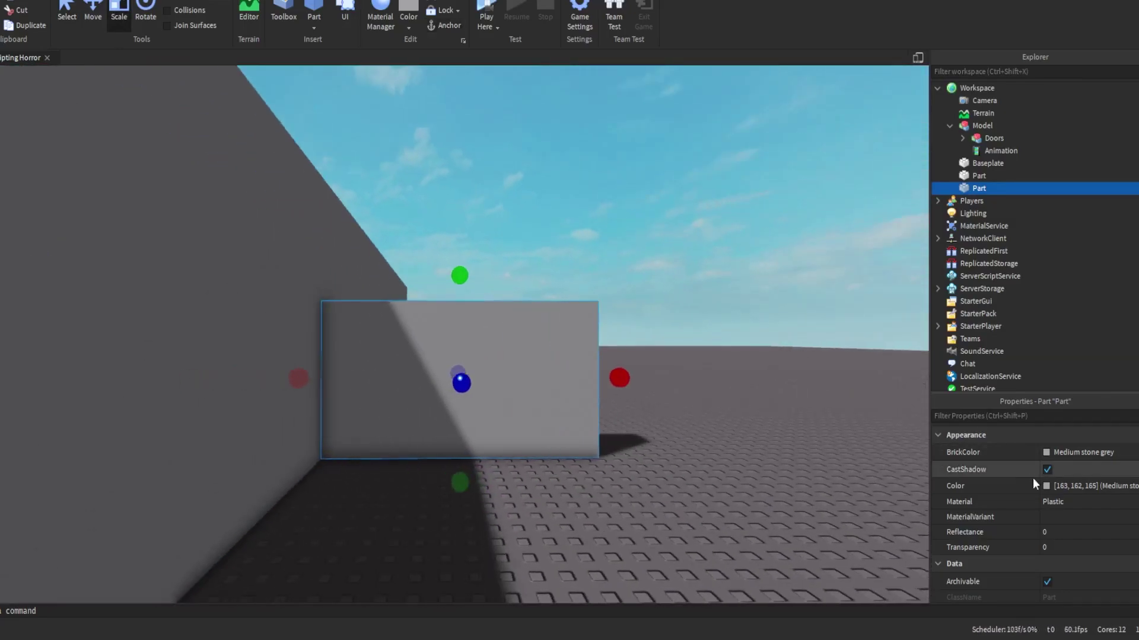
- Set the barrier part's transparency to 0.7
scroll(1067, 499, "down", 2)
scroll(1075, 507, "up", 1)
left_click(1075, 498)
type("0.7")
key("Return")
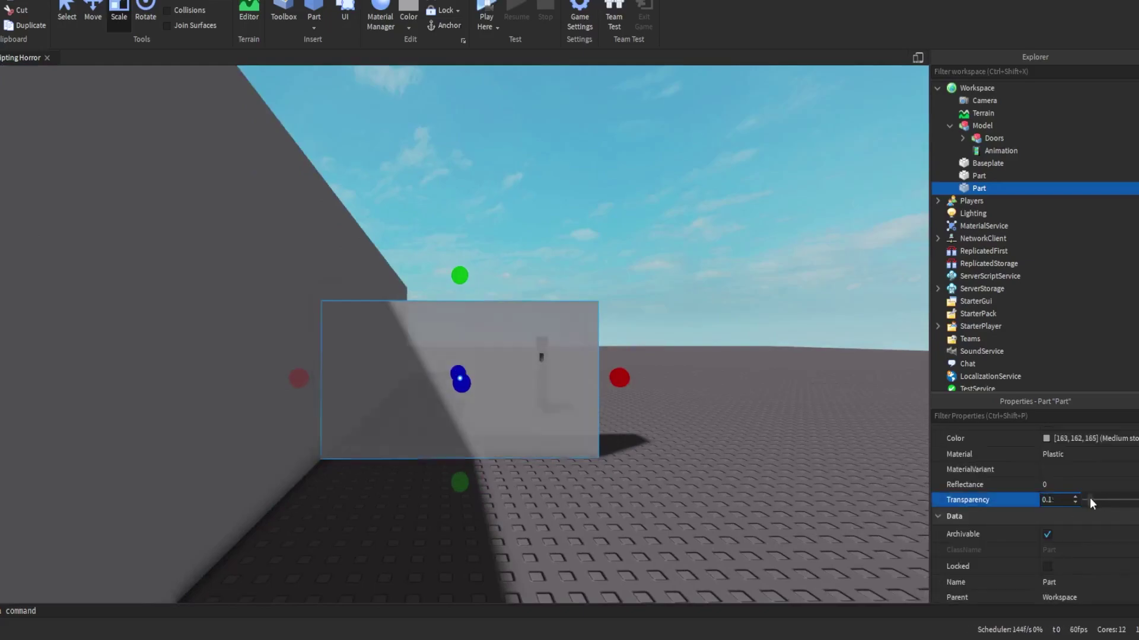
right_click_drag(754, 454, 755, 454)
scroll(755, 460, "up", 3)
- Turn off CanCollide for the barrier part and anchor it
scroll(1091, 549, "down", 5)
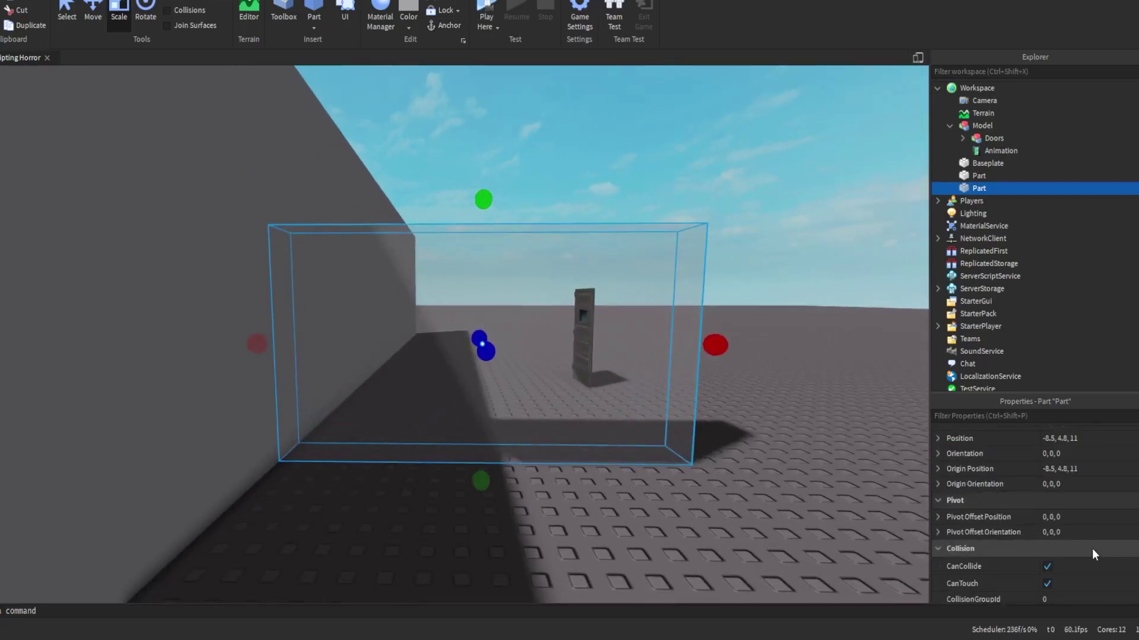
left_click(1047, 471)
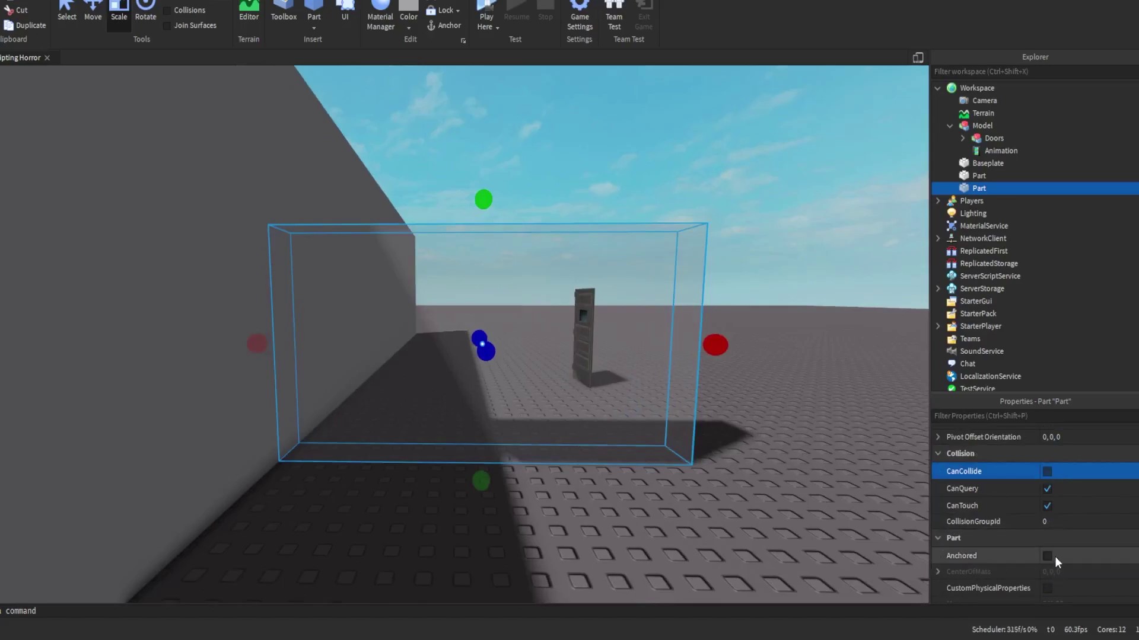
left_click(1053, 556)
scroll(742, 444, "down", 3)
- Move the barrier part into the parent model and rename it ActPart
left_click_drag(970, 190, 977, 132)
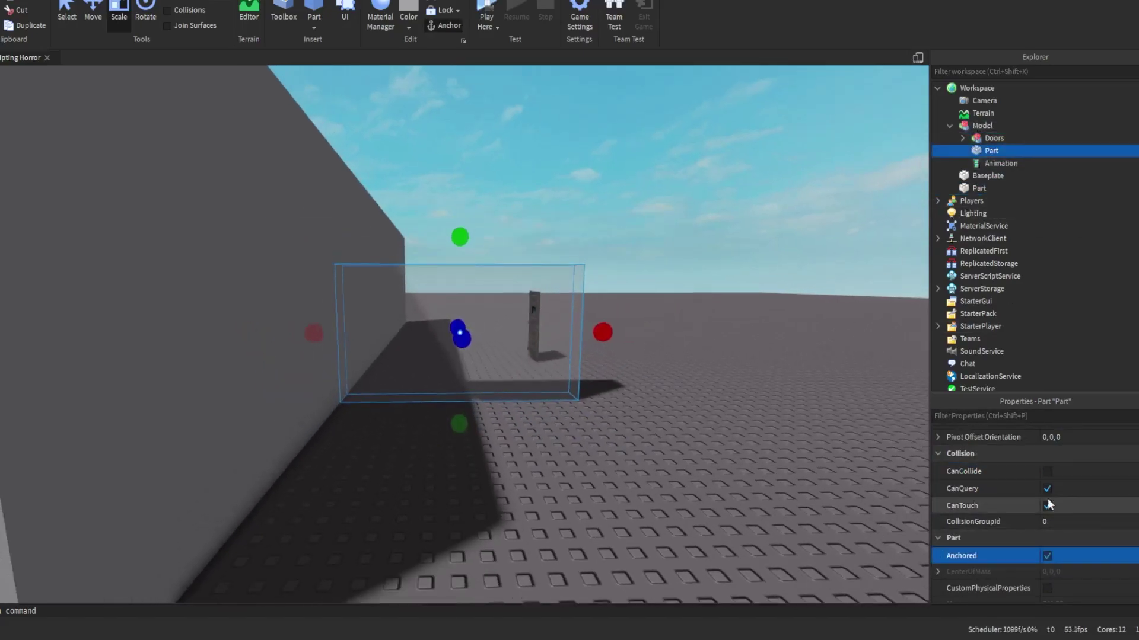
scroll(1047, 498, "up", 10)
left_click(1067, 488)
type("Ac")
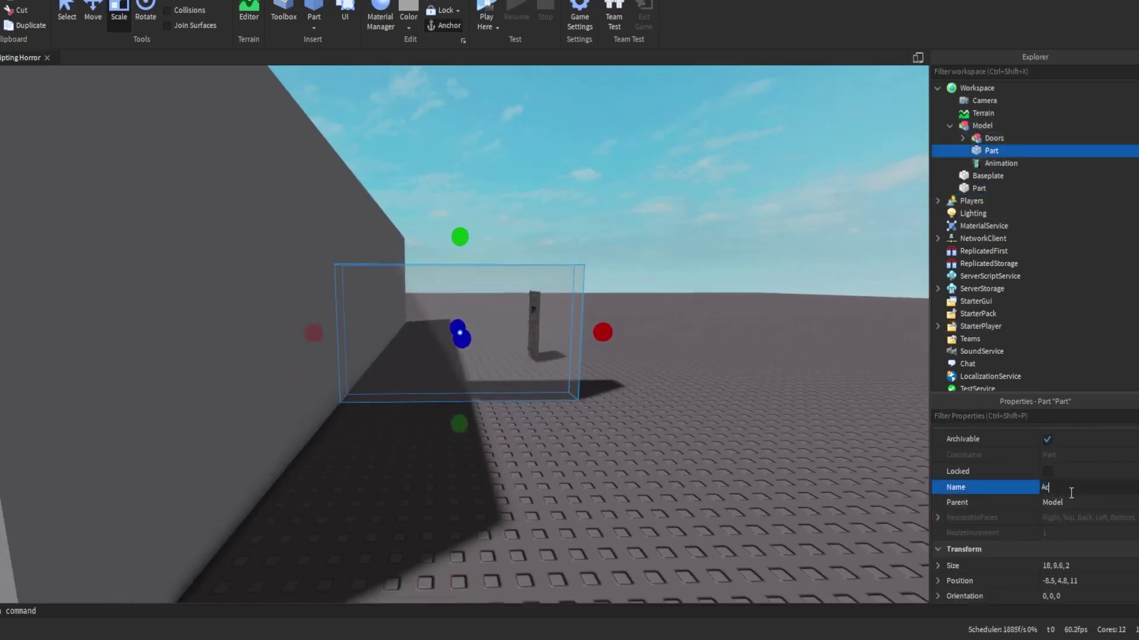
type("tPart")
key("Return")
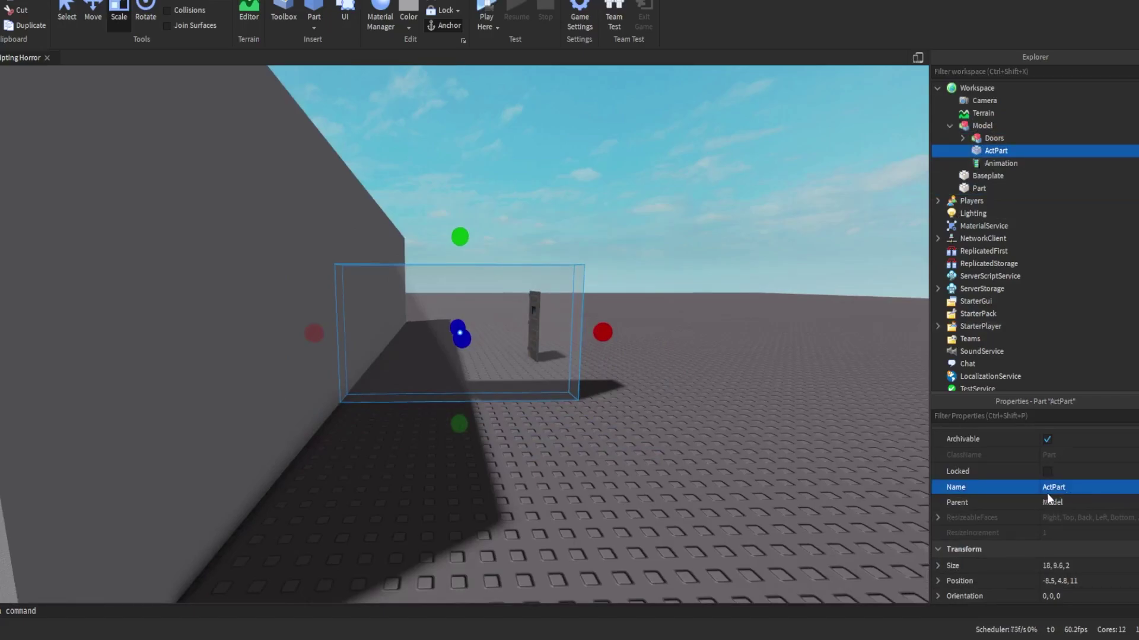
- Duplicate the wall and move the copy to the opposite side of ActPart to form a corridor
left_click(635, 421)
right_click_drag(636, 421, 636, 421)
key("s")
key("a")
left_click(380, 267)
key("a")
left_click(93, 17)
key("ctrl+d")
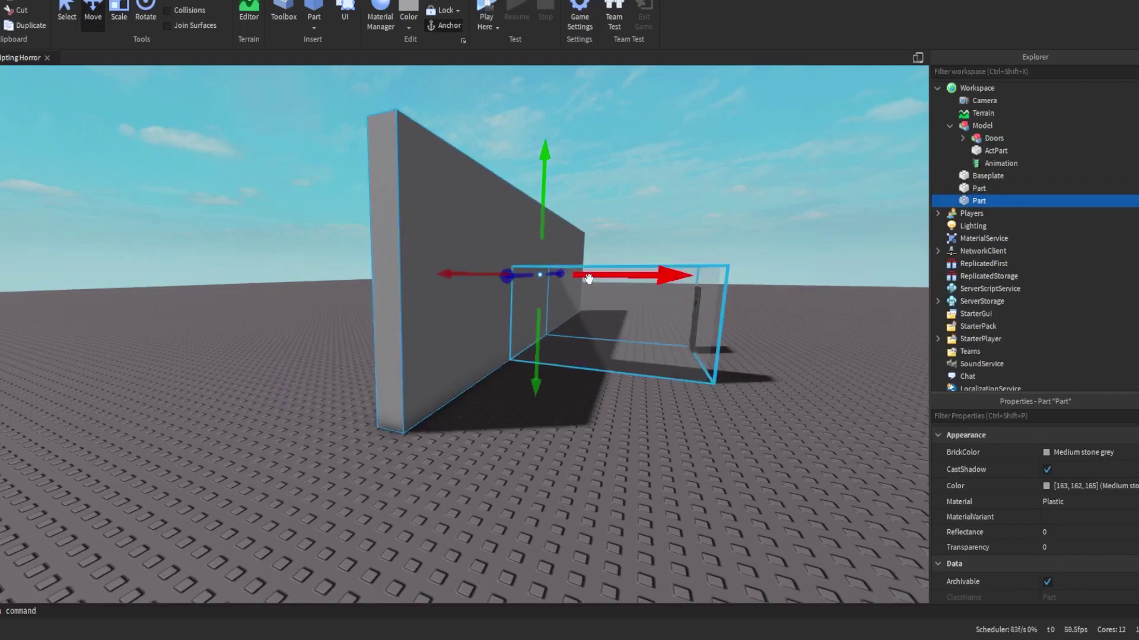
left_click_drag(604, 278, 606, 280)
right_click_drag(606, 279, 606, 279)
key("w")
left_click_drag(606, 279, 548, 266)
- Examine the corridor between the two walls and how the door and ActPart sit in it
left_click(469, 451)
left_click(379, 308)
key("w")
left_click(123, 23)
left_click(450, 476)
key("a")
key("s")
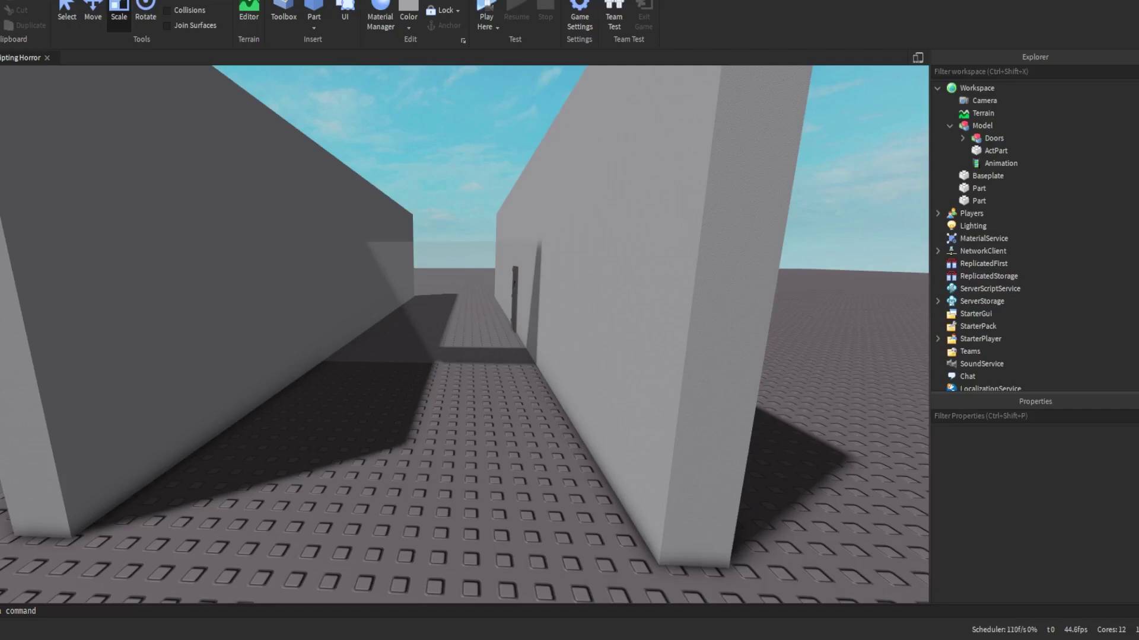
right_click_drag(700, 309, 719, 316)
key("w")
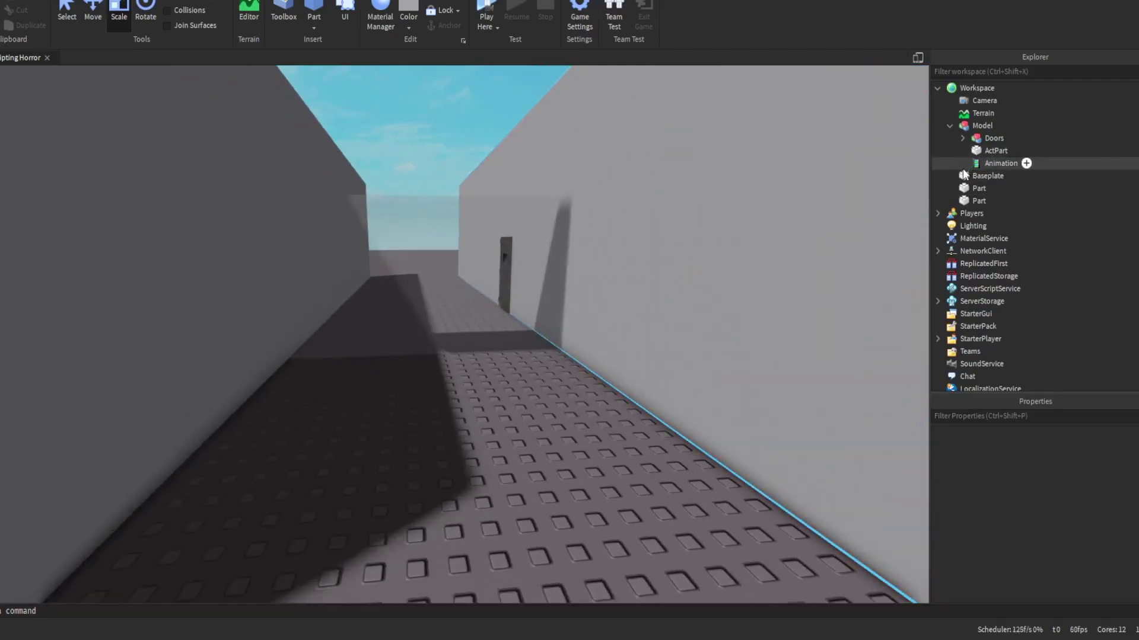
- Add a script to ActPart and replace its default code with a local function OnPartTouch() containing script.Disabled = true
left_click(979, 153)
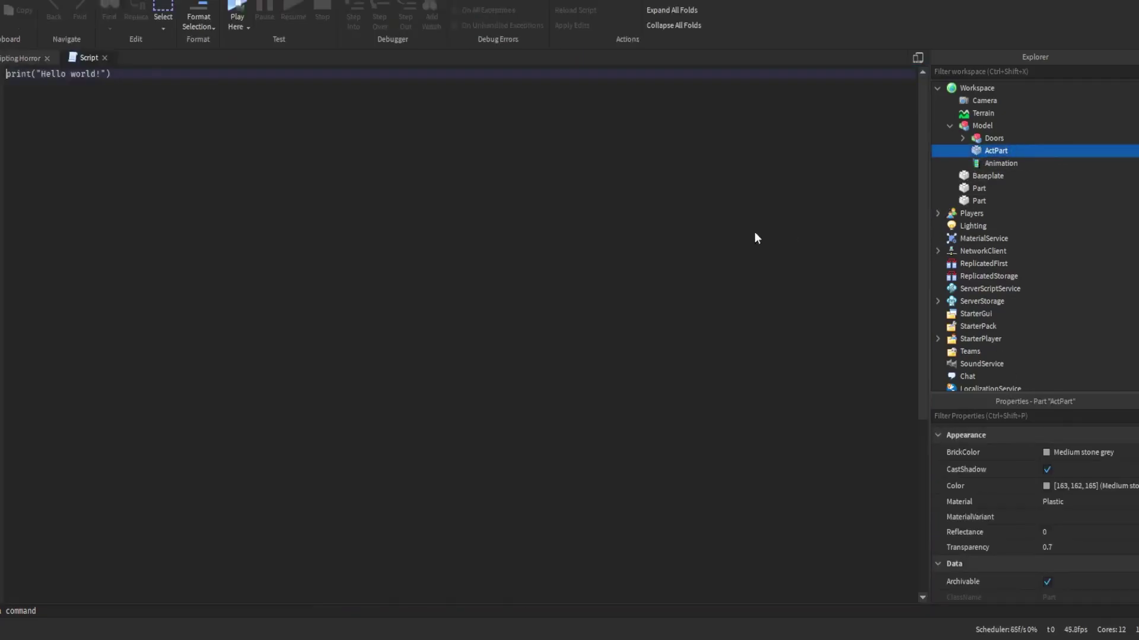
key("ctrl+a")
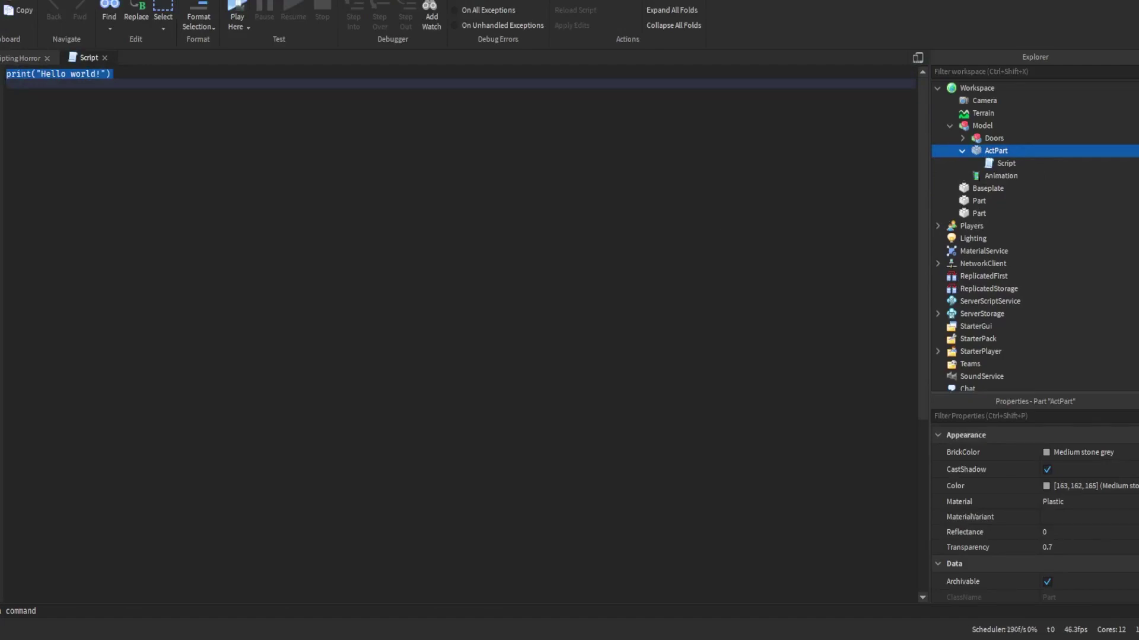
type("local function OnPa")
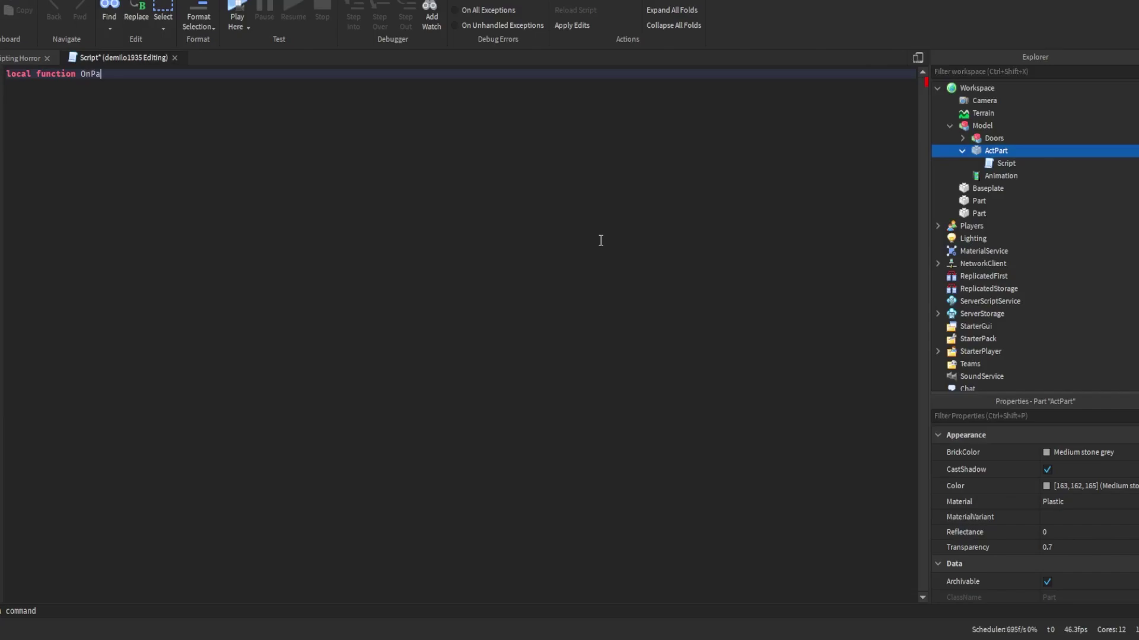
type("(")
key("Return")
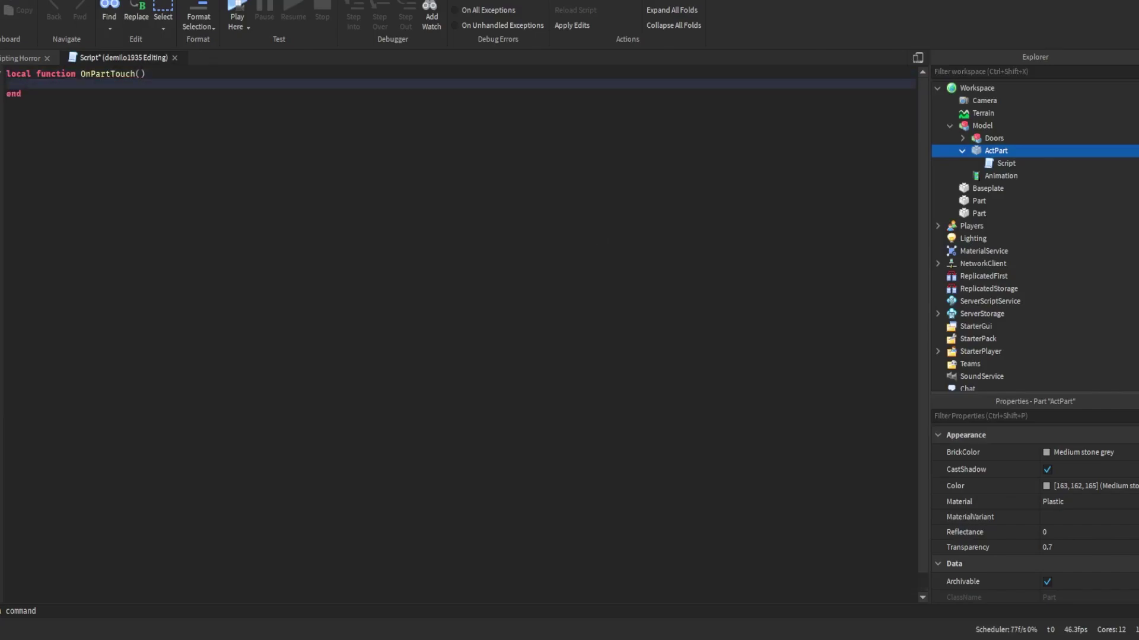
type("script.Disabled = true")
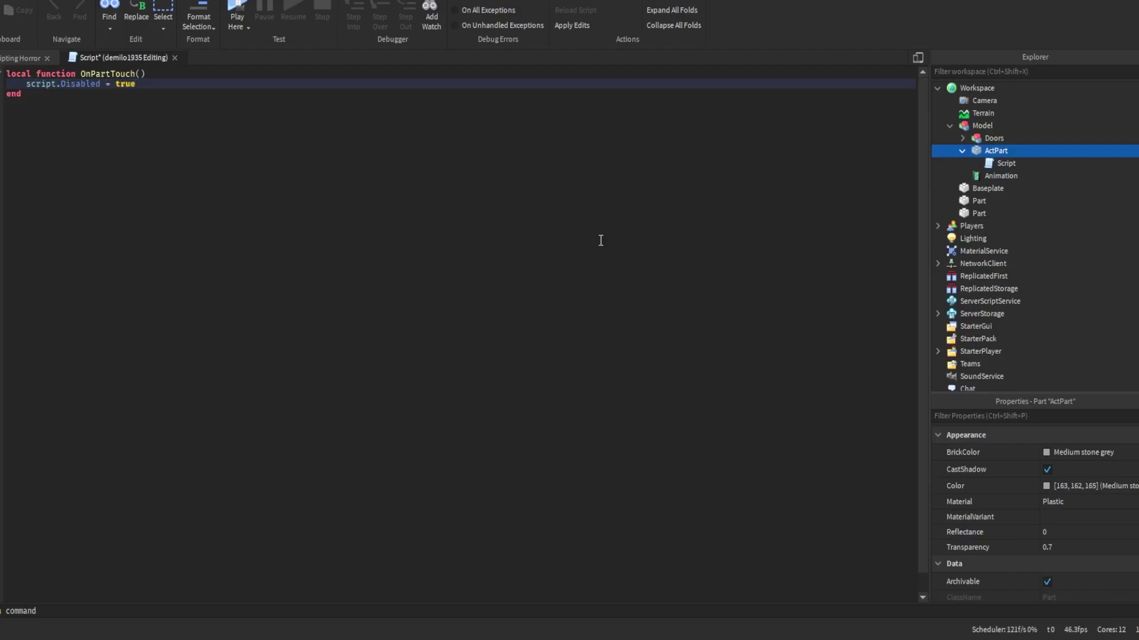
- Add the line script.Parent.Parent.Doors.part1.Door:Play() inside the OnPartTouch function after a blank line
key("Return")
key("Return")
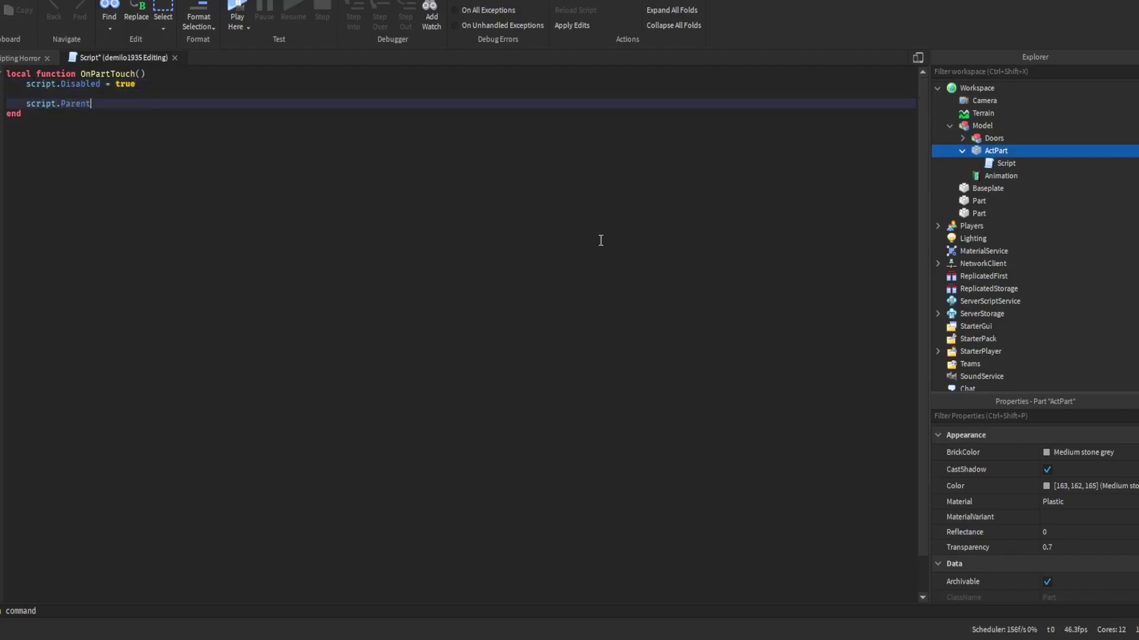
type("script.Parent.Parent.Doors.Part")
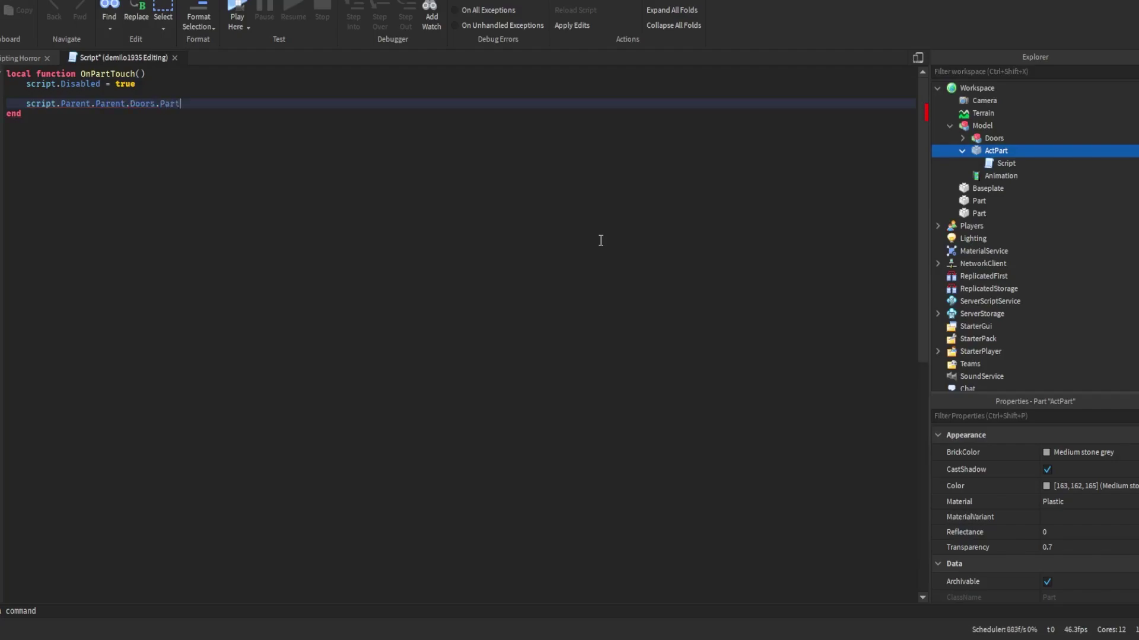
type("1.Door:Play()")
- Locate the Door sound inside part1 of the Doors model and review its properties
double_click(992, 141)
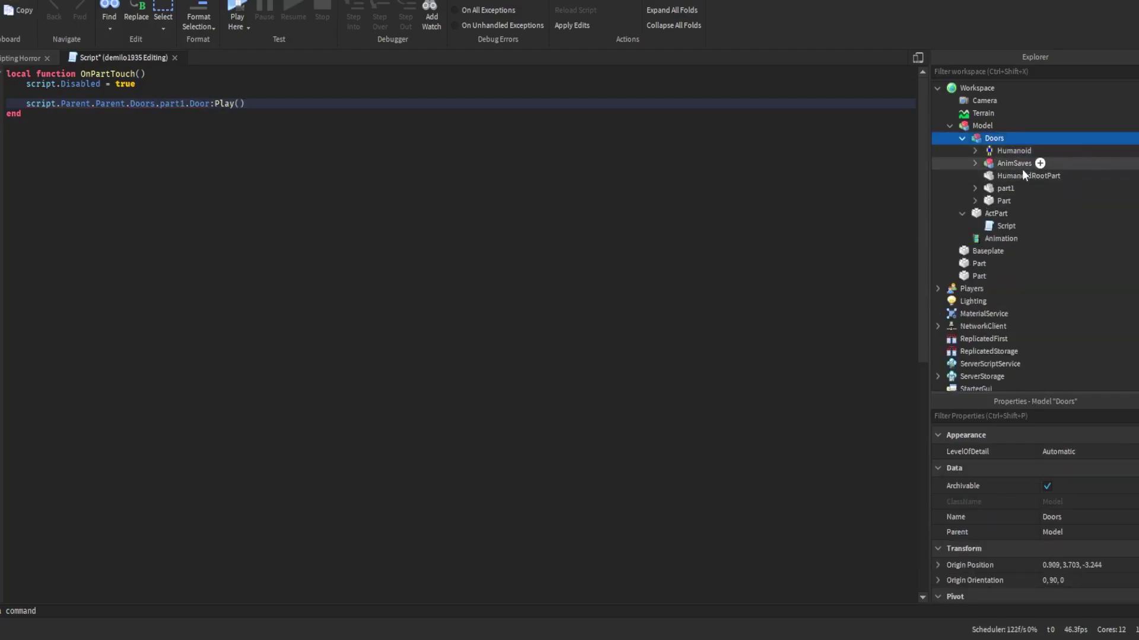
double_click(200, 104)
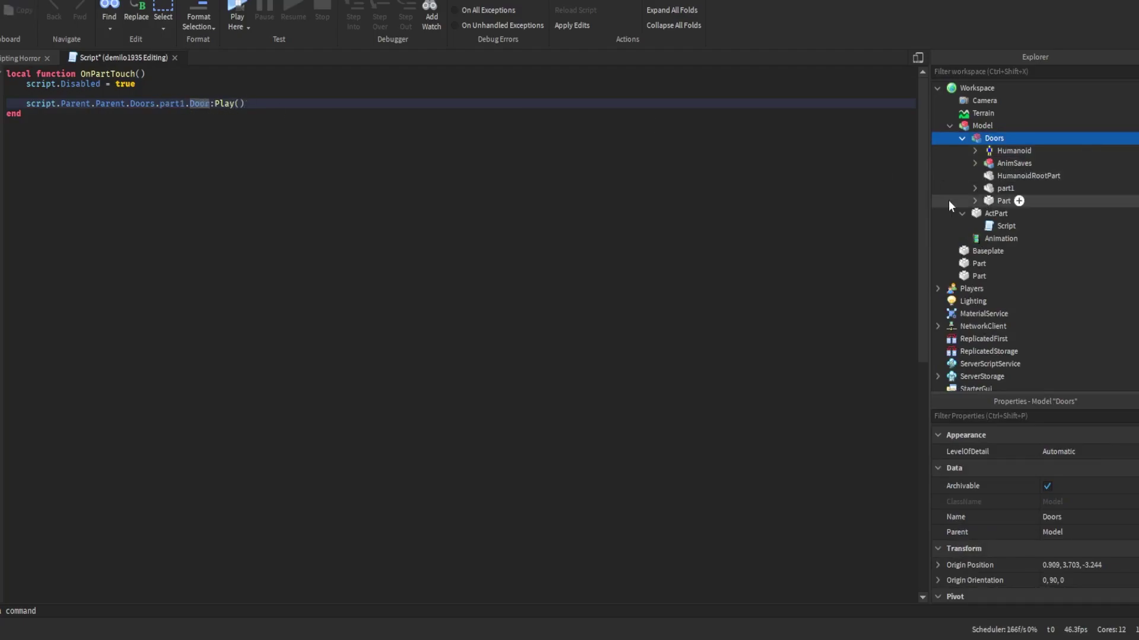
double_click(995, 188)
left_click(1015, 201)
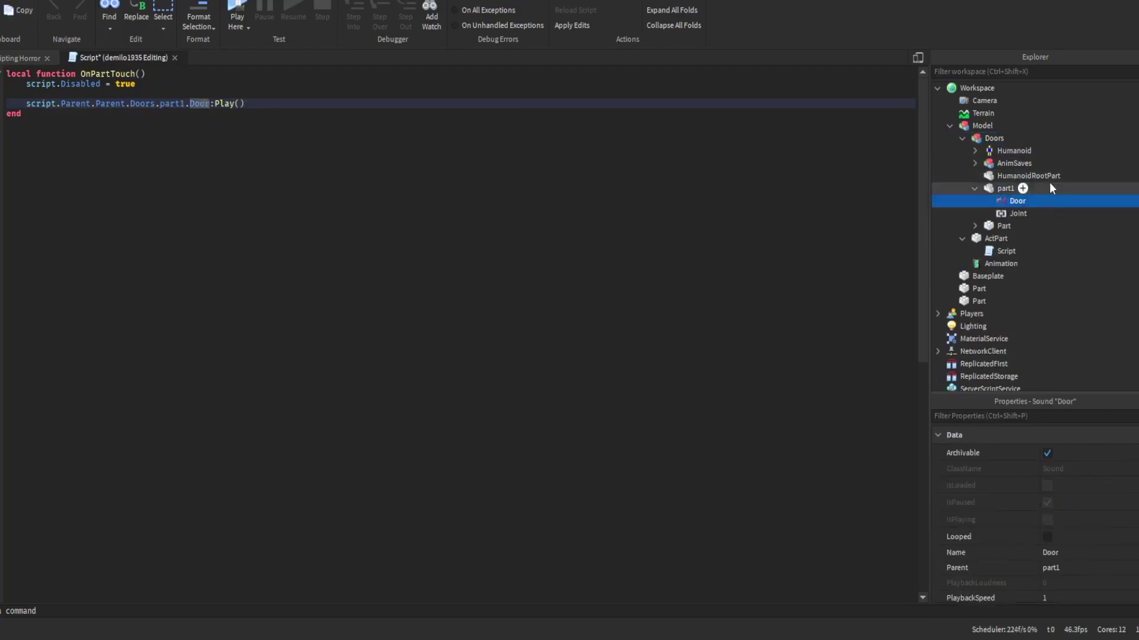
scroll(1104, 544, "down", 3)
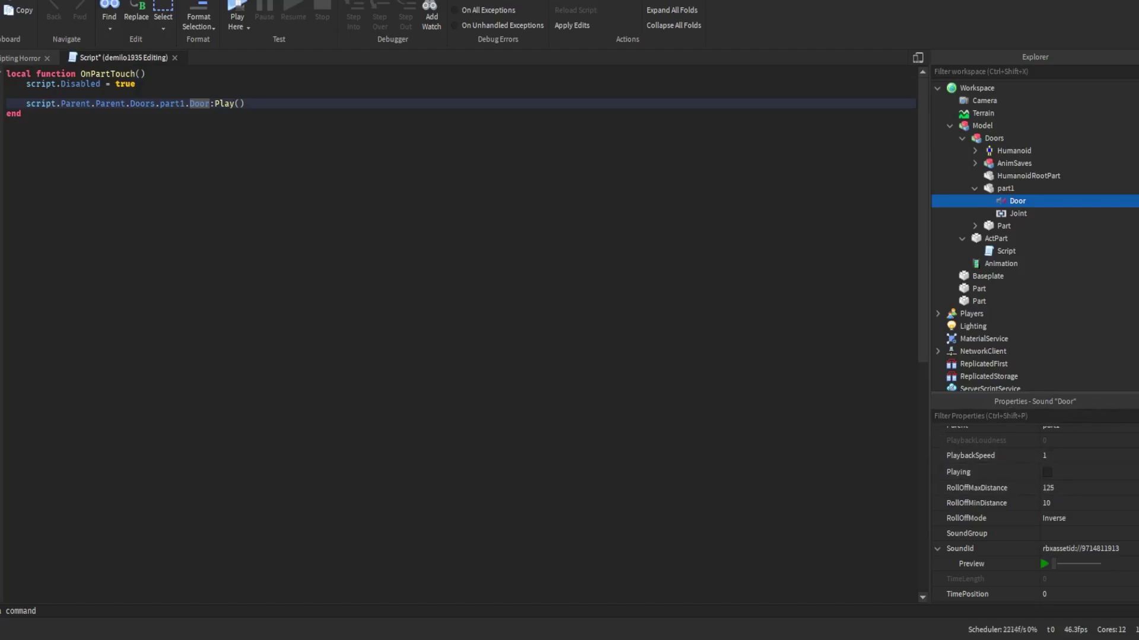
- Return to the 3D scene and set the Door sound's RollOffMaxDistance to 50
left_click(23, 58)
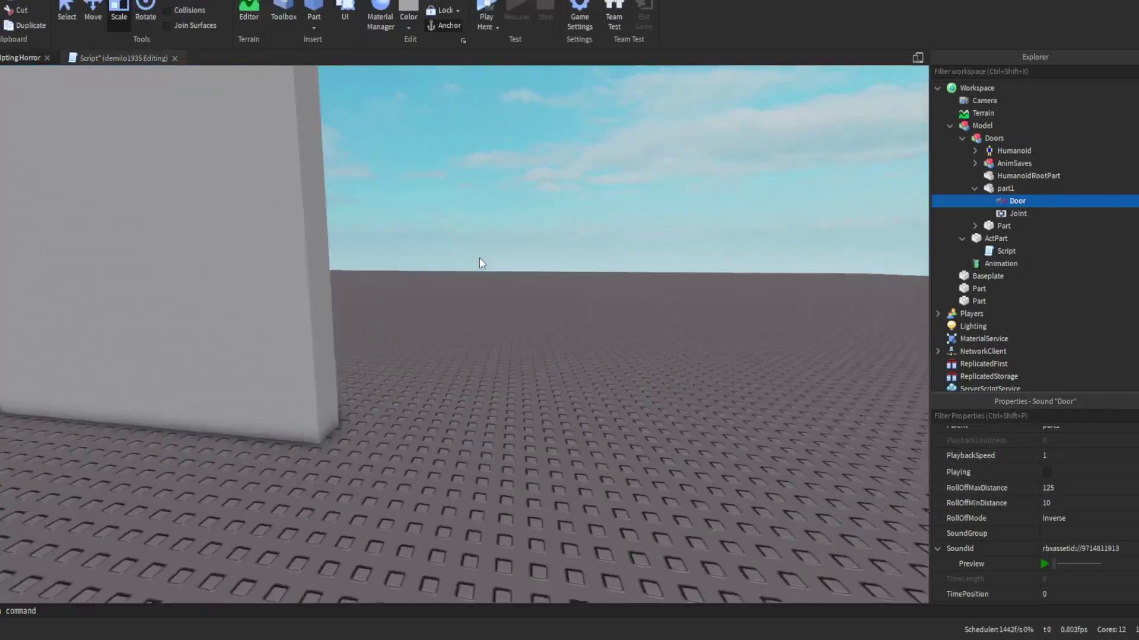
key("w")
right_click_drag(480, 257, 480, 257)
scroll(479, 257, "down", 4)
scroll(483, 259, "up", 4)
scroll(493, 269, "down", 3)
scroll(500, 277, "up", 3)
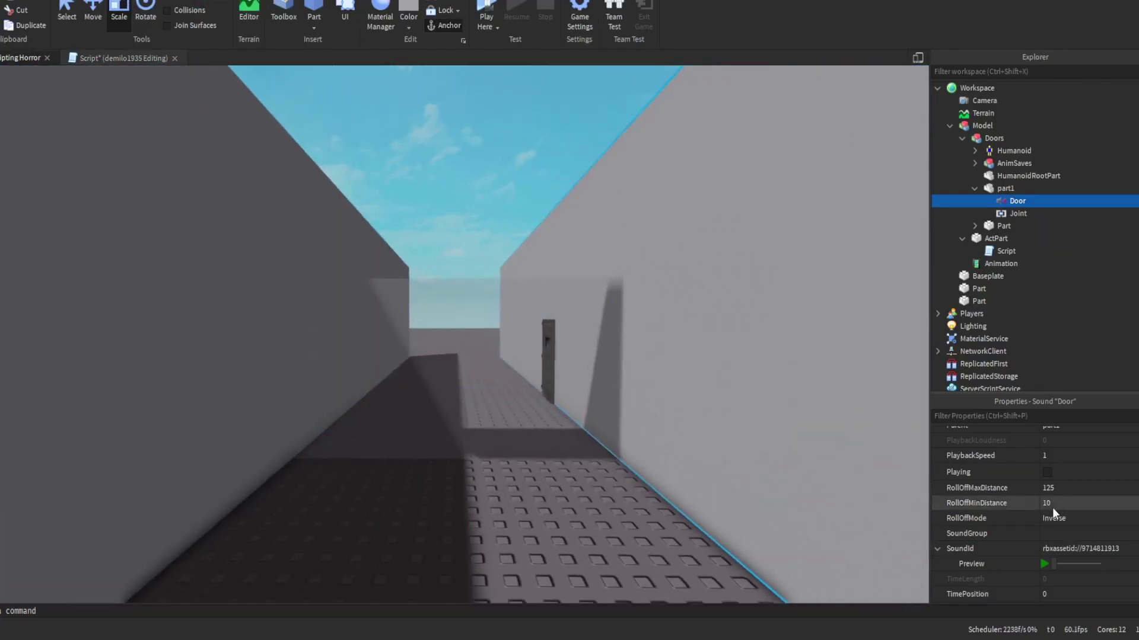
right_click_drag(753, 446, 753, 446)
scroll(753, 446, "down", 1)
left_click(1080, 490)
type("50")
key("Return")
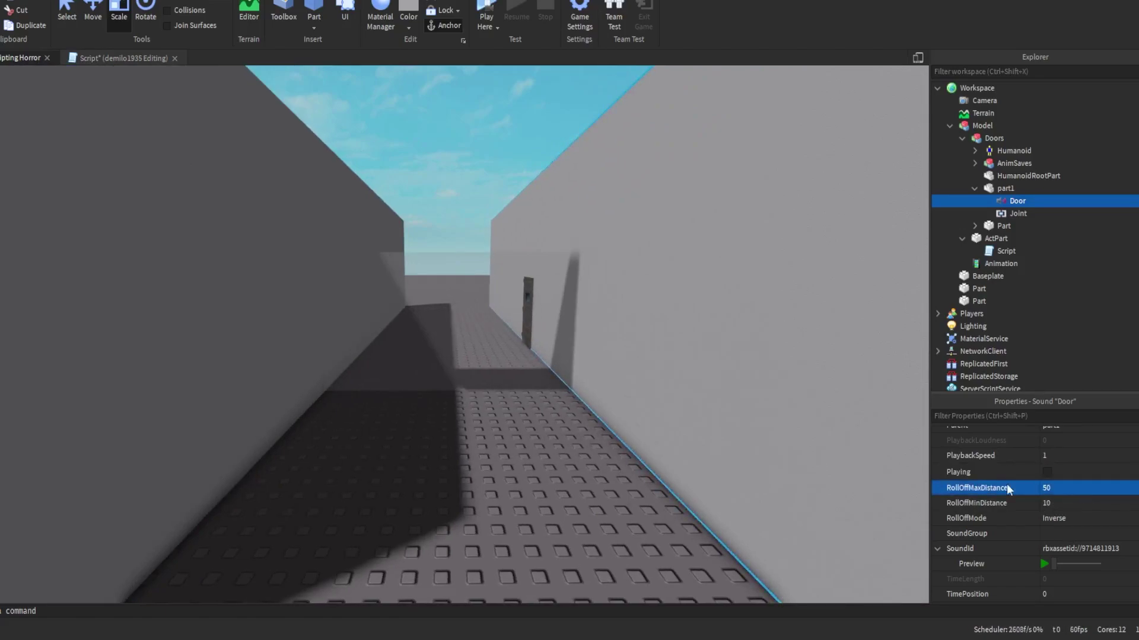
- Examine the corridor at different distances from the door to judge the sound's range
right_click_drag(816, 503, 816, 503)
key("w")
scroll(1058, 556, "down", 2)
key("s")
key("w")
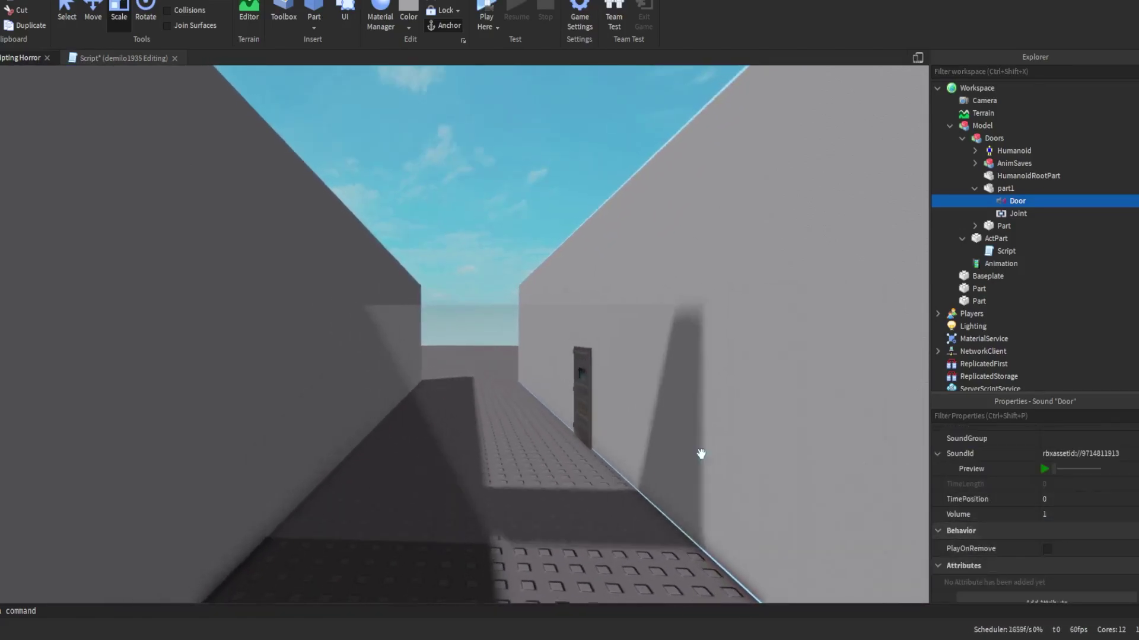
key("s")
scroll(1033, 518, "up", 3)
key("s")
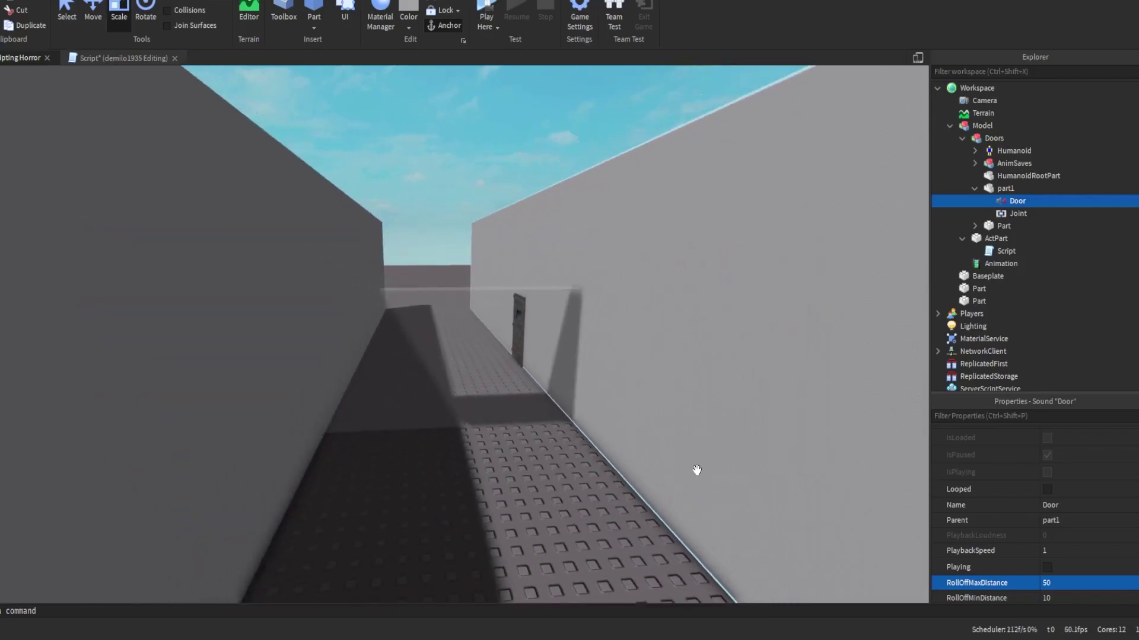
right_click_drag(697, 470, 670, 504)
key("w")
key("s")
key("s")
key("w")
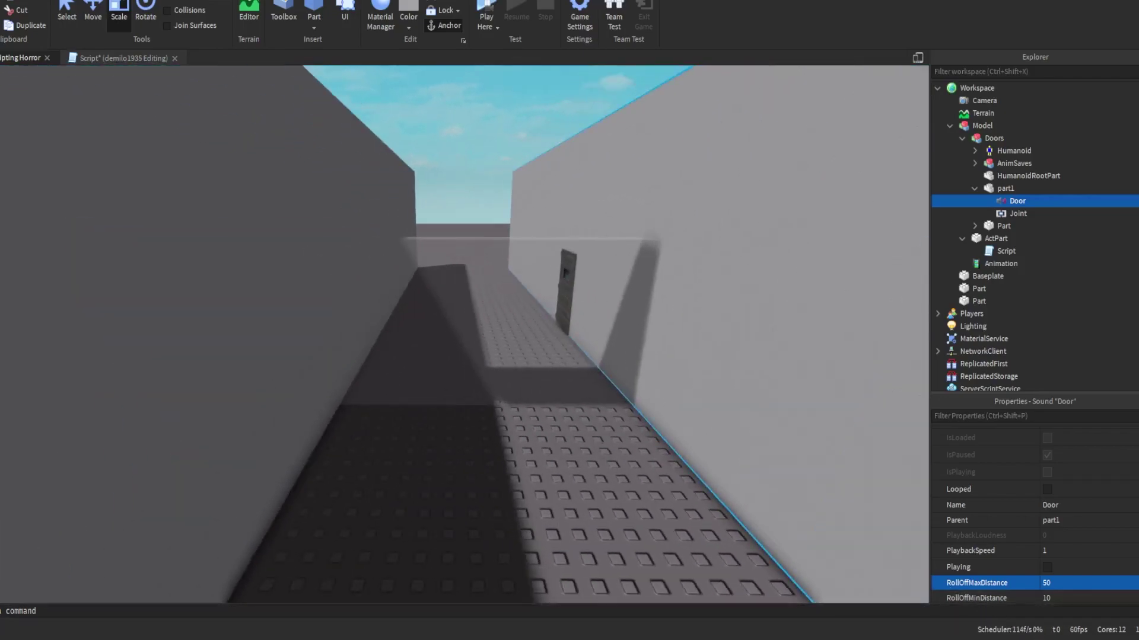
- Review the Door sound's roll-off settings once more and return to the ActPart script
left_click(616, 497)
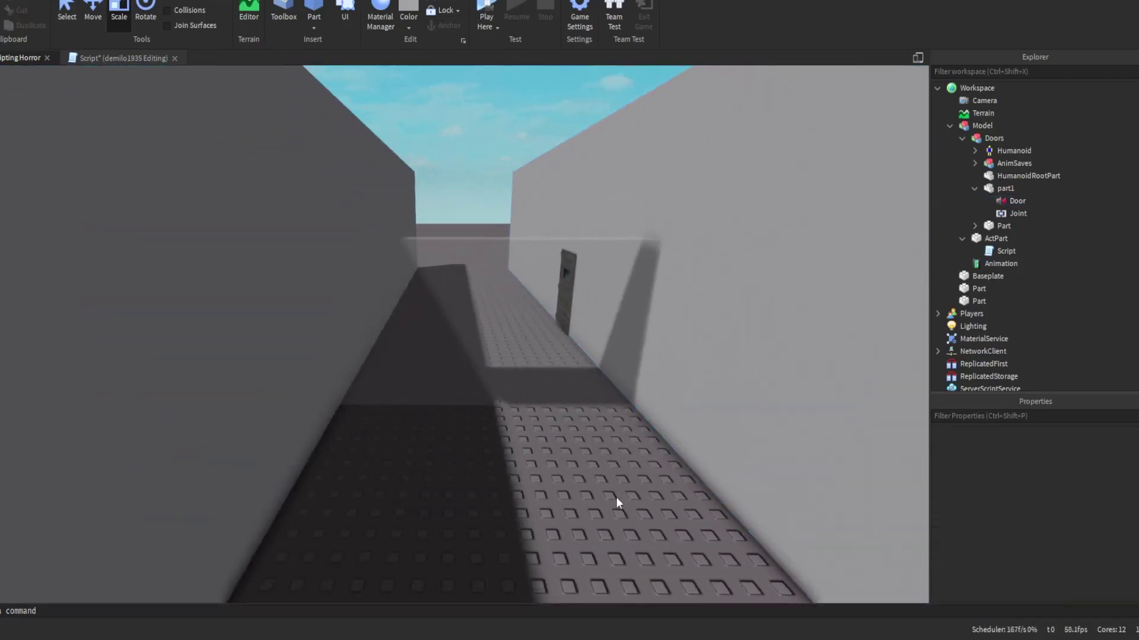
left_click(991, 204)
scroll(1033, 529, "down", 2)
key("w")
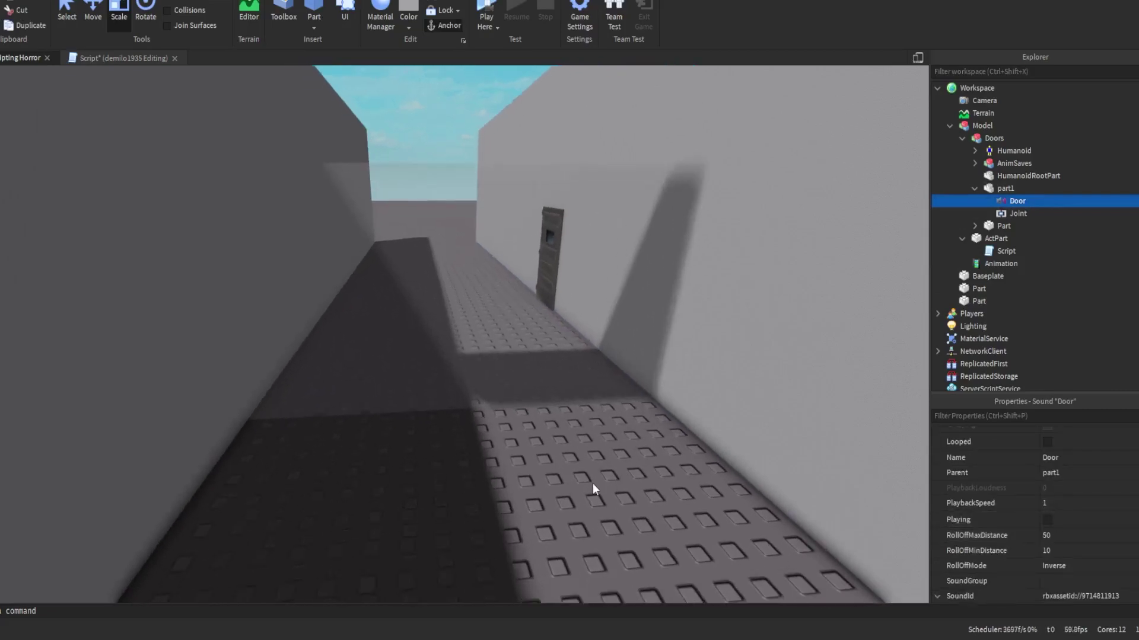
left_click(593, 488)
left_click(122, 56)
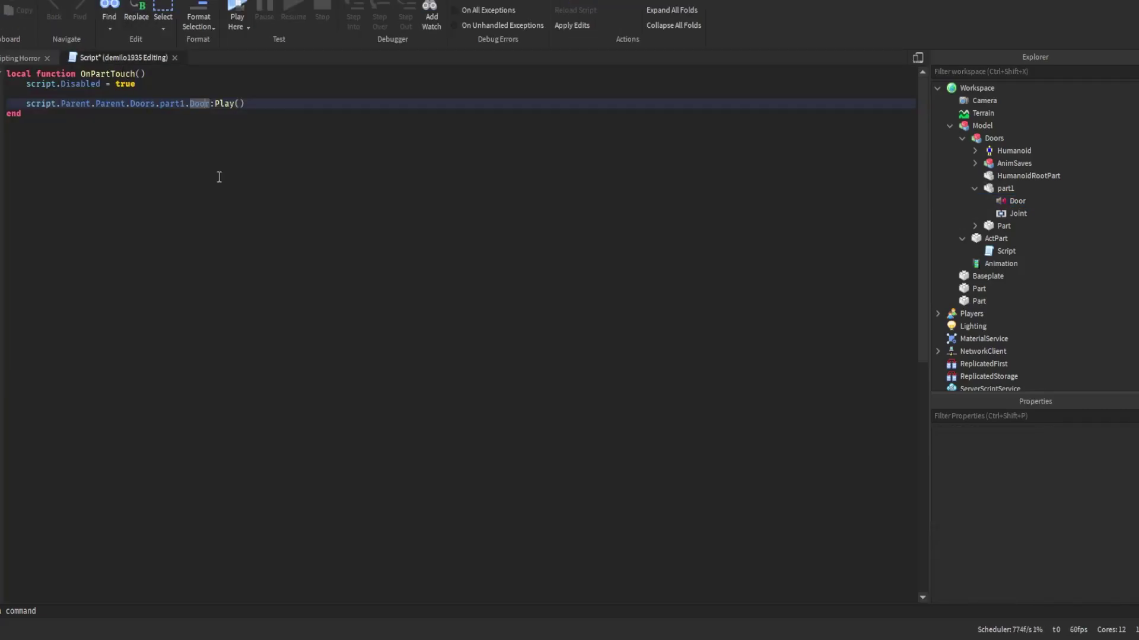